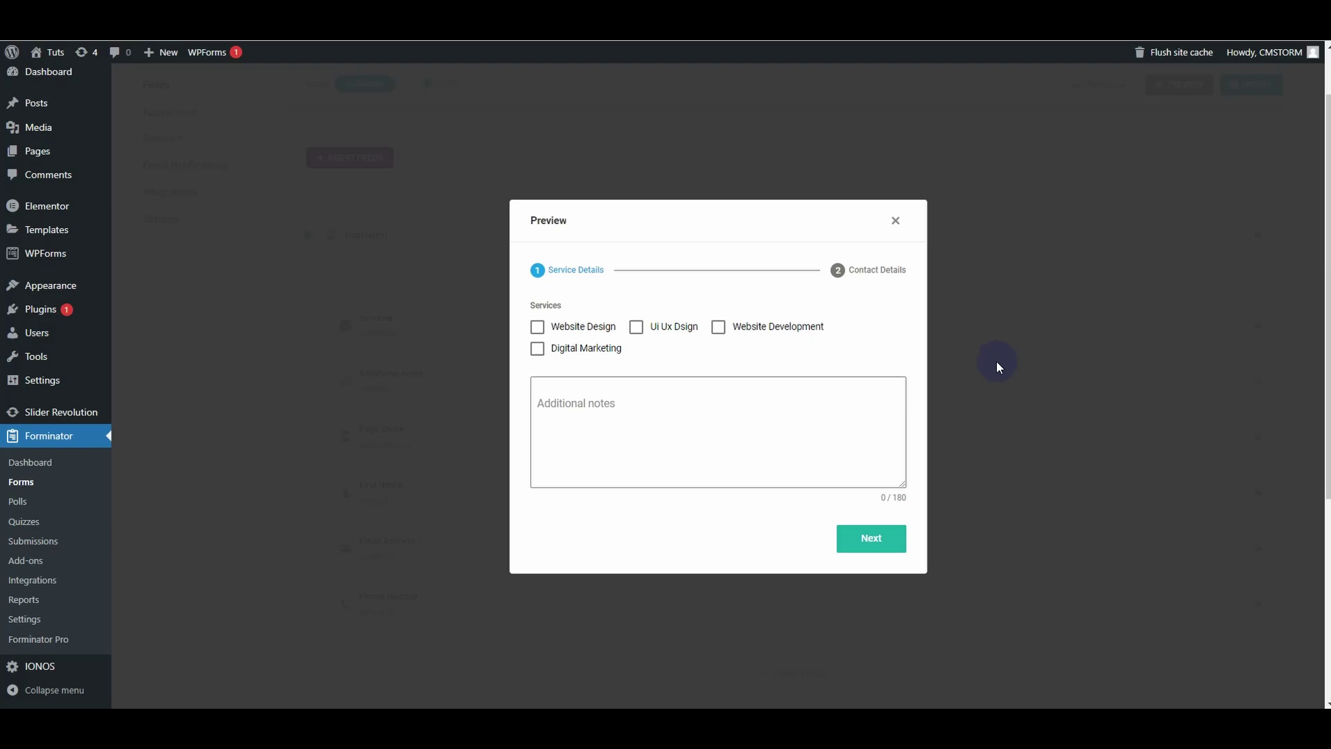
Step: Try the Additional notes box and Website Design option in the preview, then close it
{"action": "left_click", "coordinate": [596, 464]}
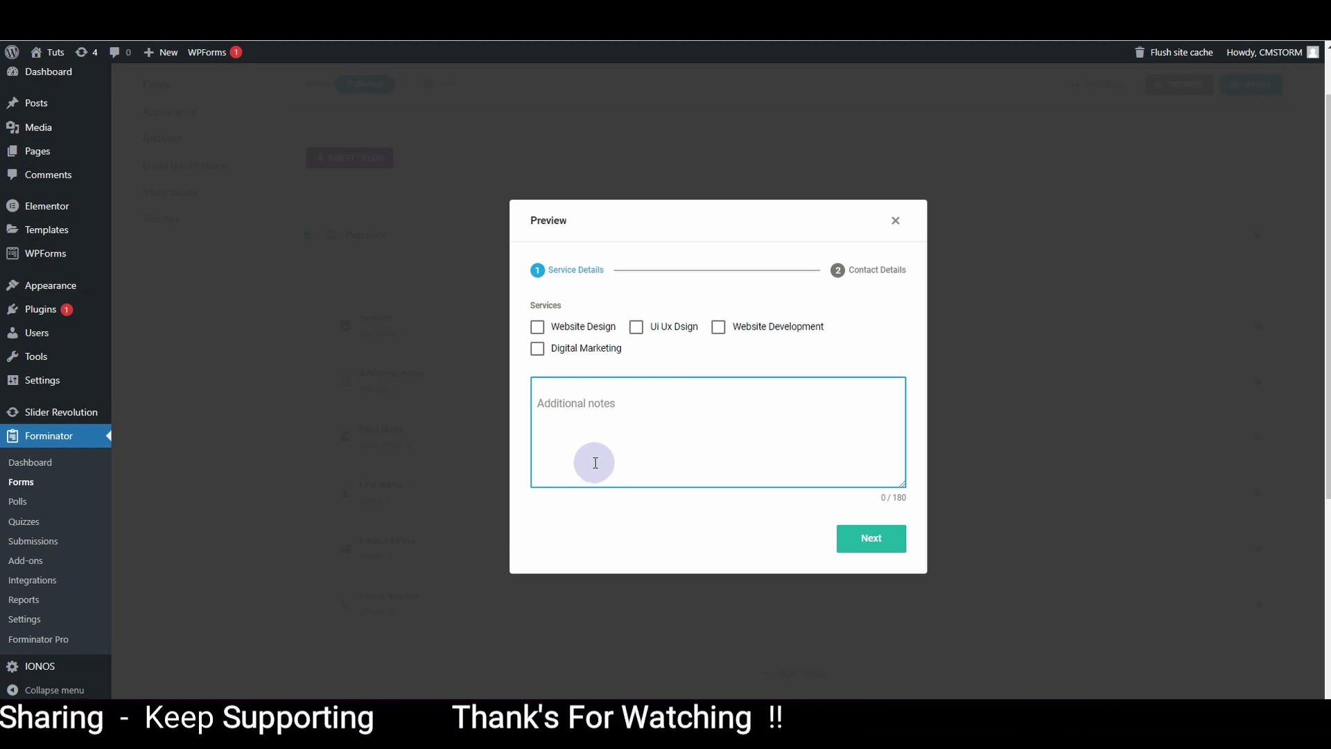
{"action": "left_click", "coordinate": [595, 333]}
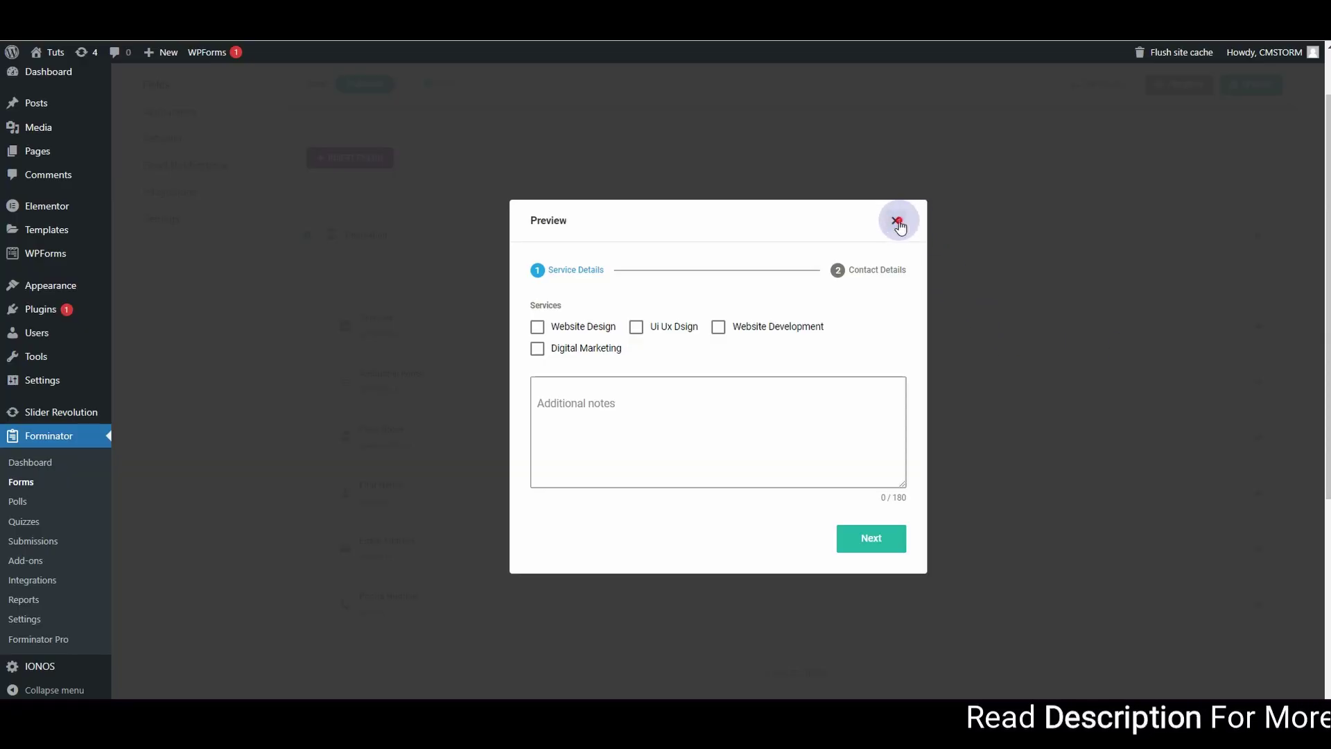
{"action": "left_click", "coordinate": [898, 222]}
Step: Go from the Installed Plugins page through the Forminator Dashboard to the Forms list
{"action": "mouse_move", "coordinate": [57, 312]}
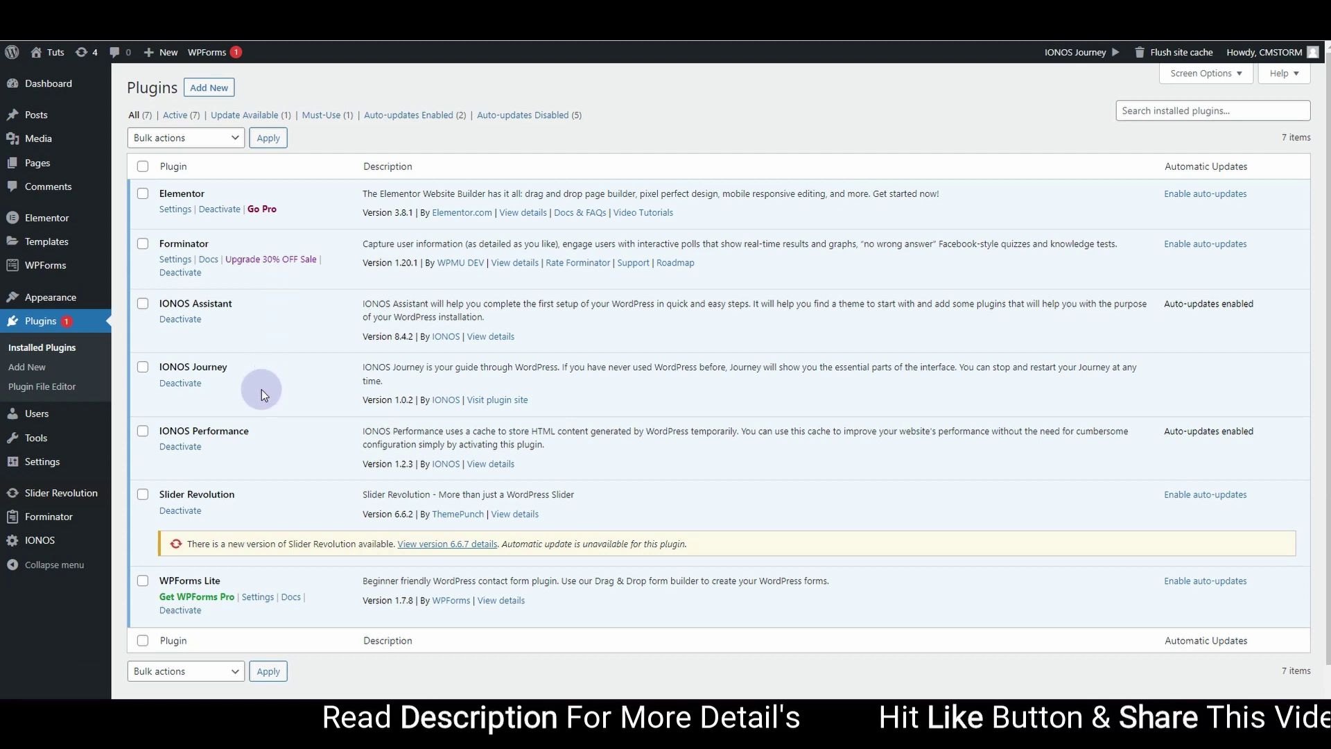
{"action": "scroll", "coordinate": [261, 390], "scroll_direction": "down", "scroll_amount": 1}
{"action": "scroll", "coordinate": [260, 389], "scroll_direction": "up", "scroll_amount": 1}
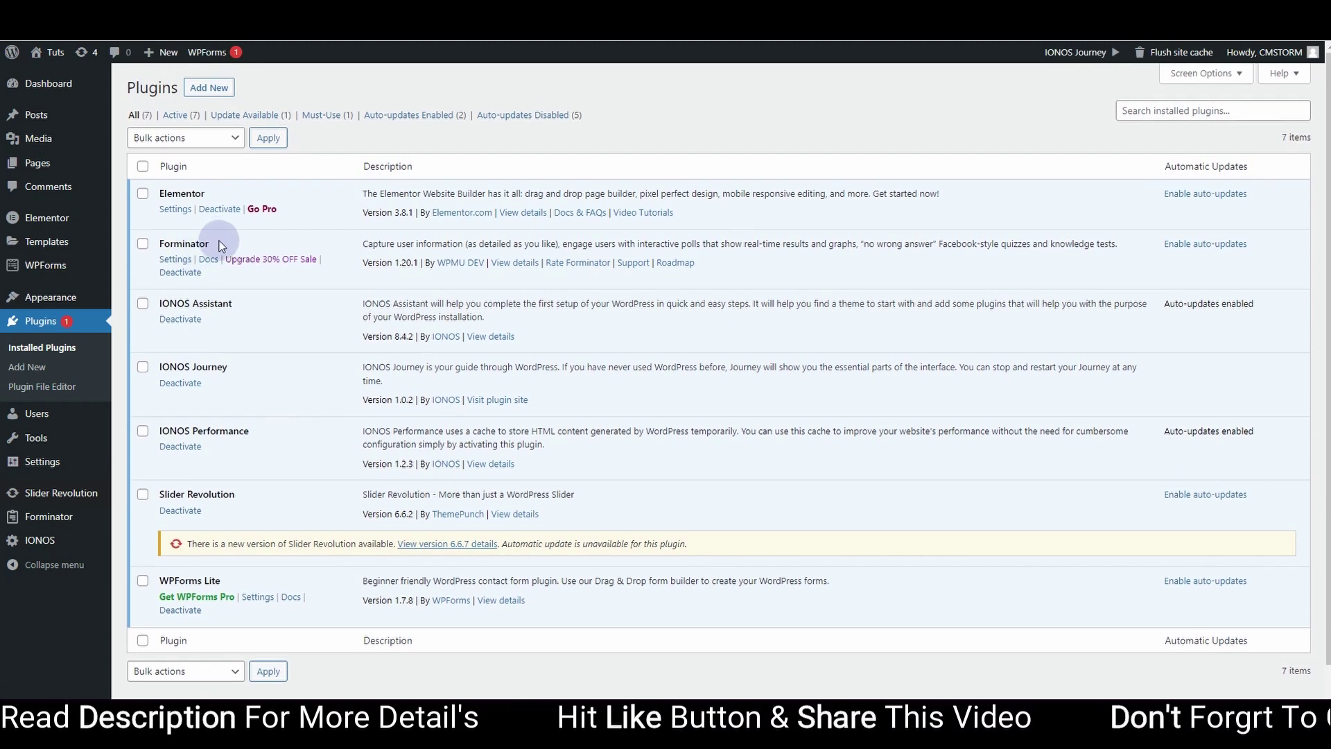
{"action": "left_click_drag", "start_coordinate": [210, 244], "coordinate": [159, 244]}
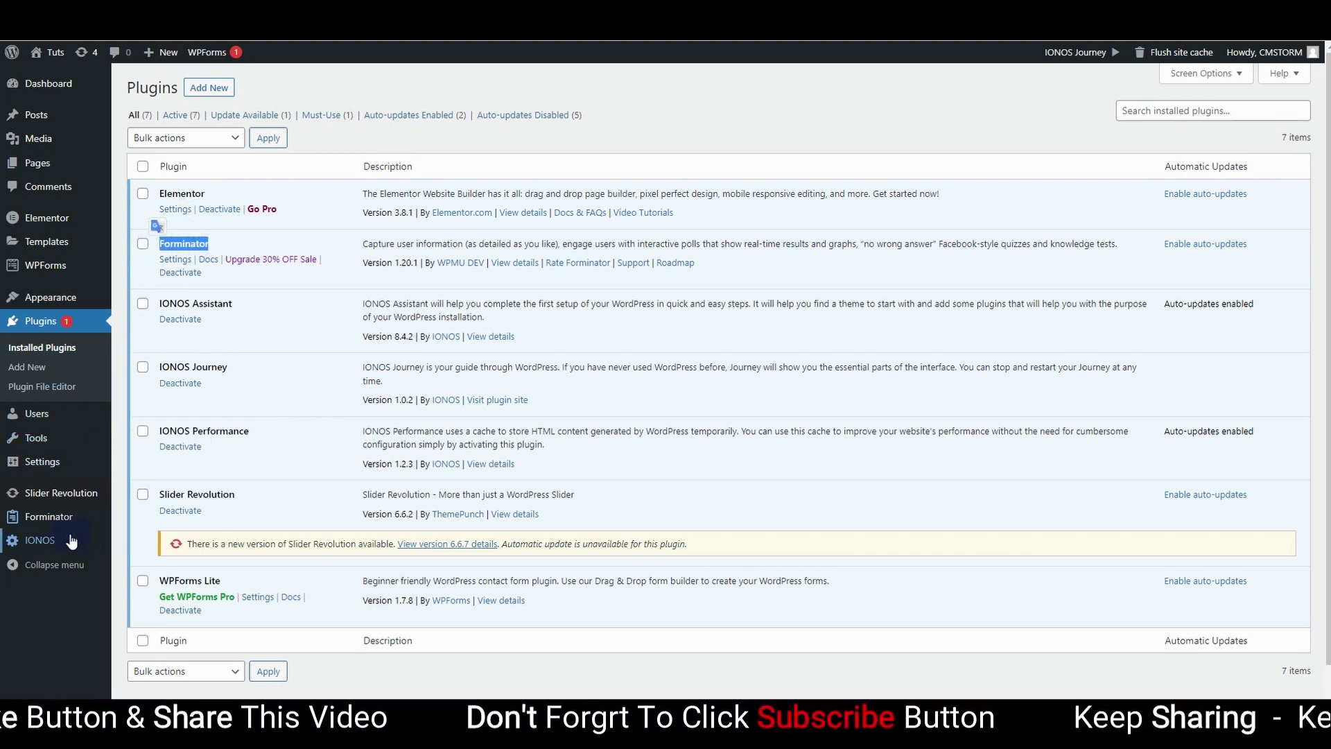
{"action": "mouse_move", "coordinate": [59, 527]}
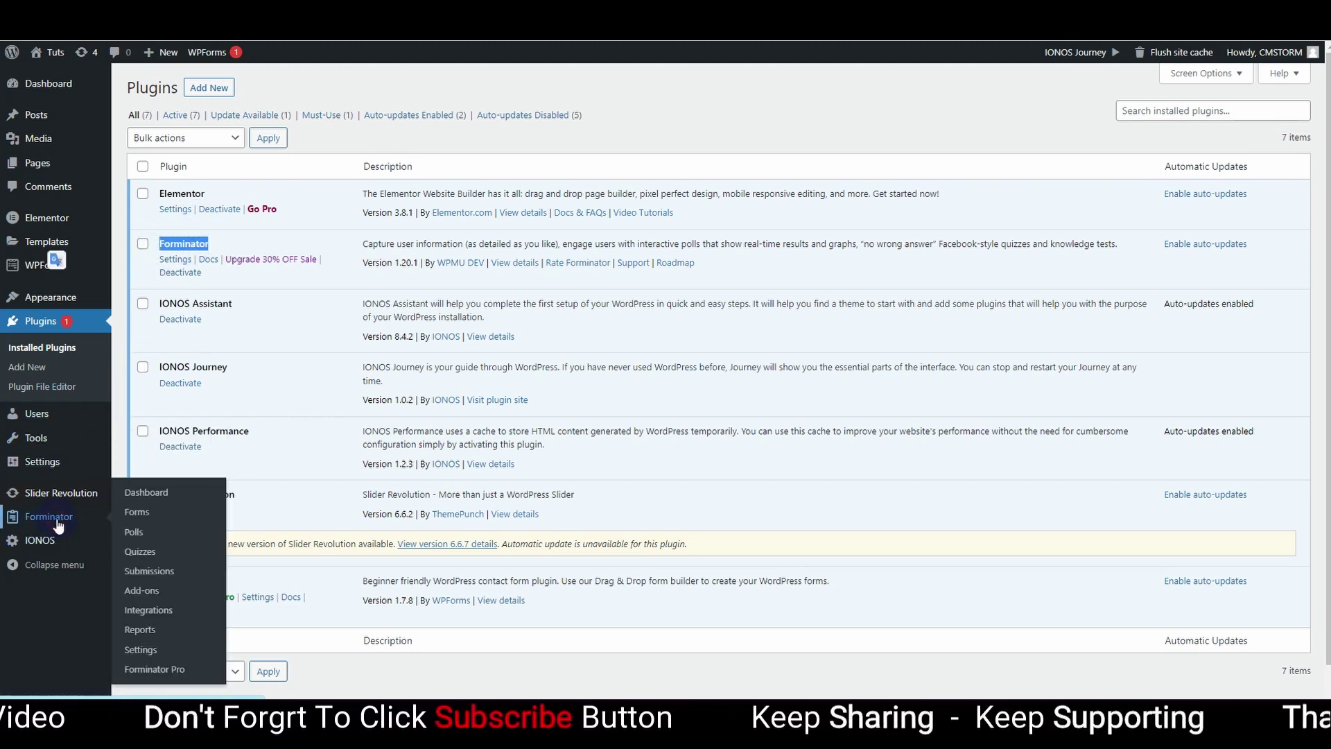
{"action": "left_click", "coordinate": [59, 526]}
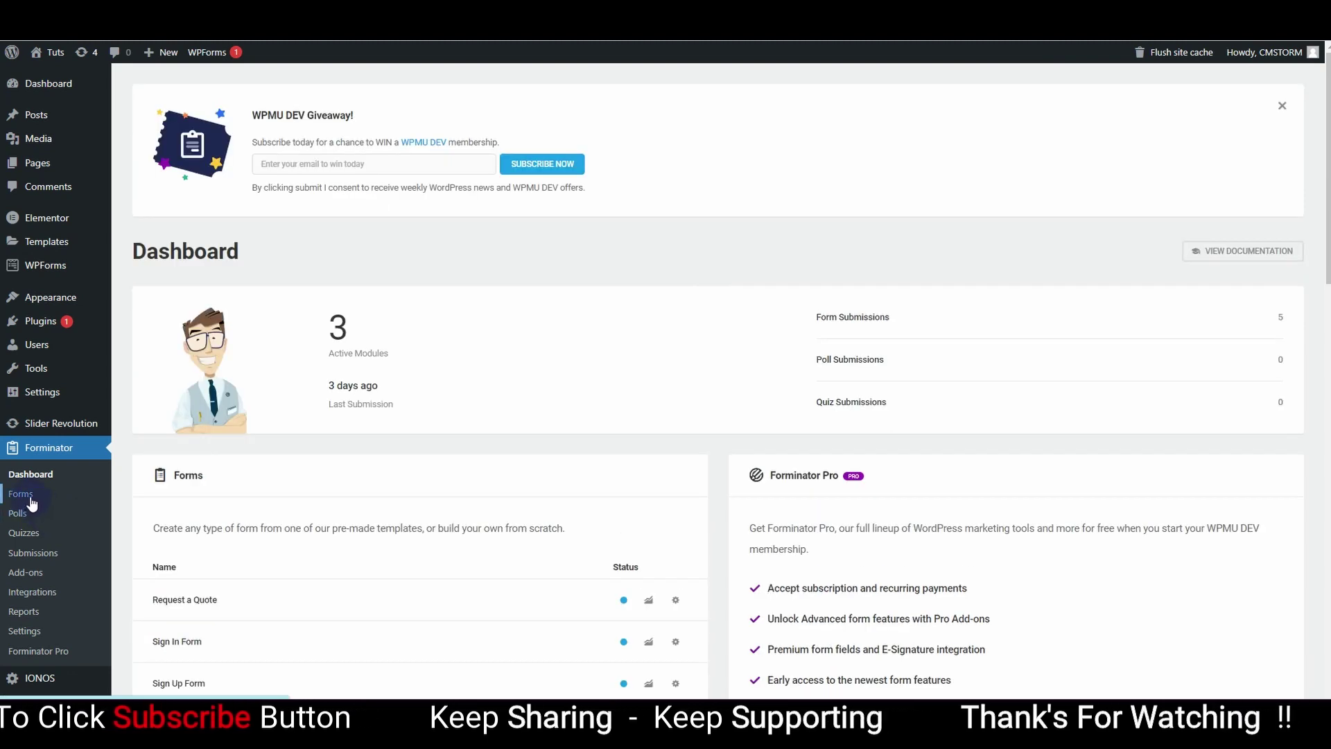
{"action": "left_click", "coordinate": [31, 502]}
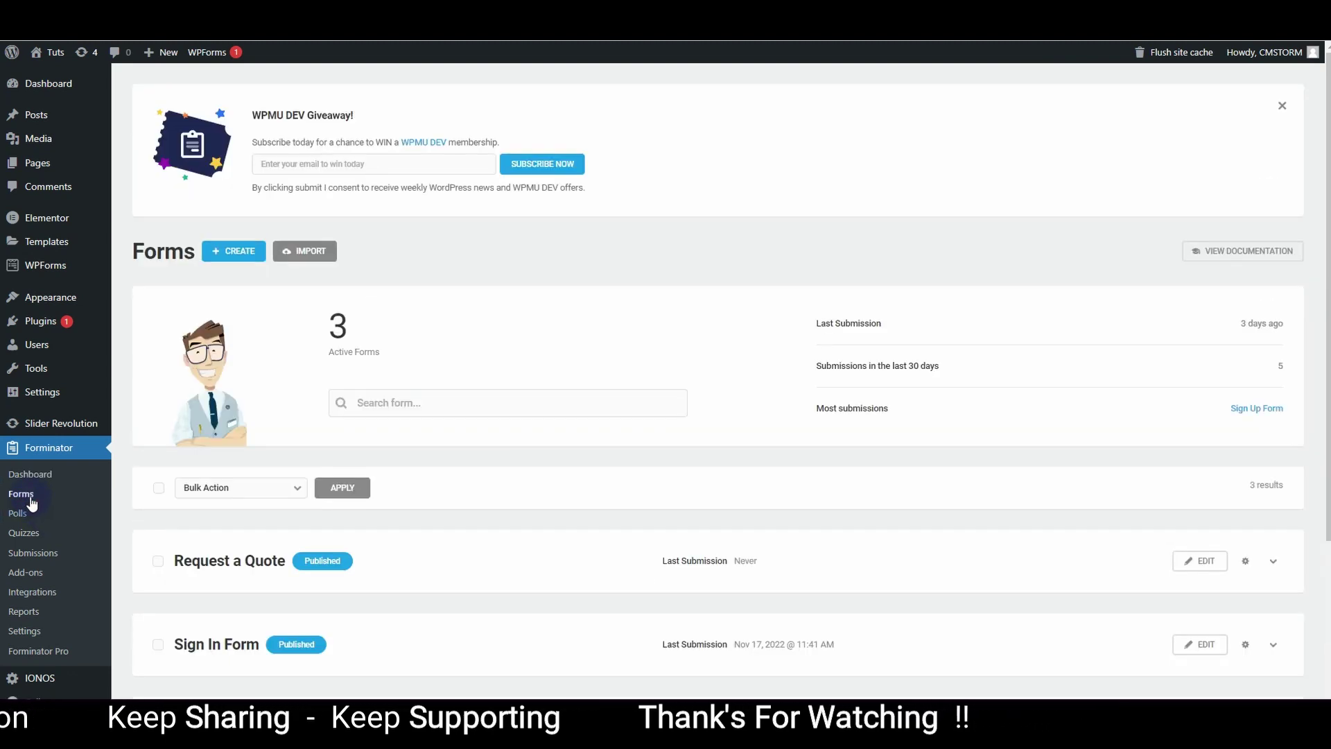
Step: Create a new form from the Blank template named 'Multi Step Form Demo'
{"action": "left_click", "coordinate": [234, 252]}
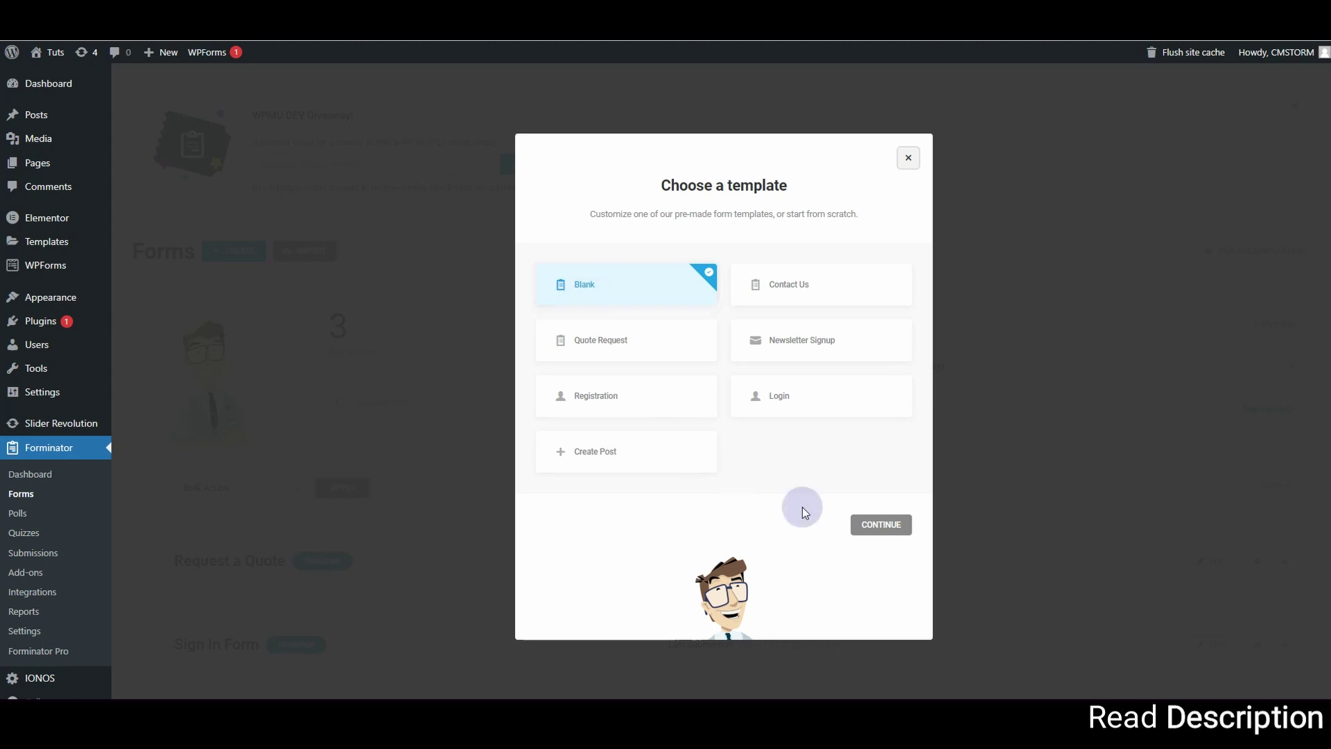
{"action": "left_click", "coordinate": [880, 525]}
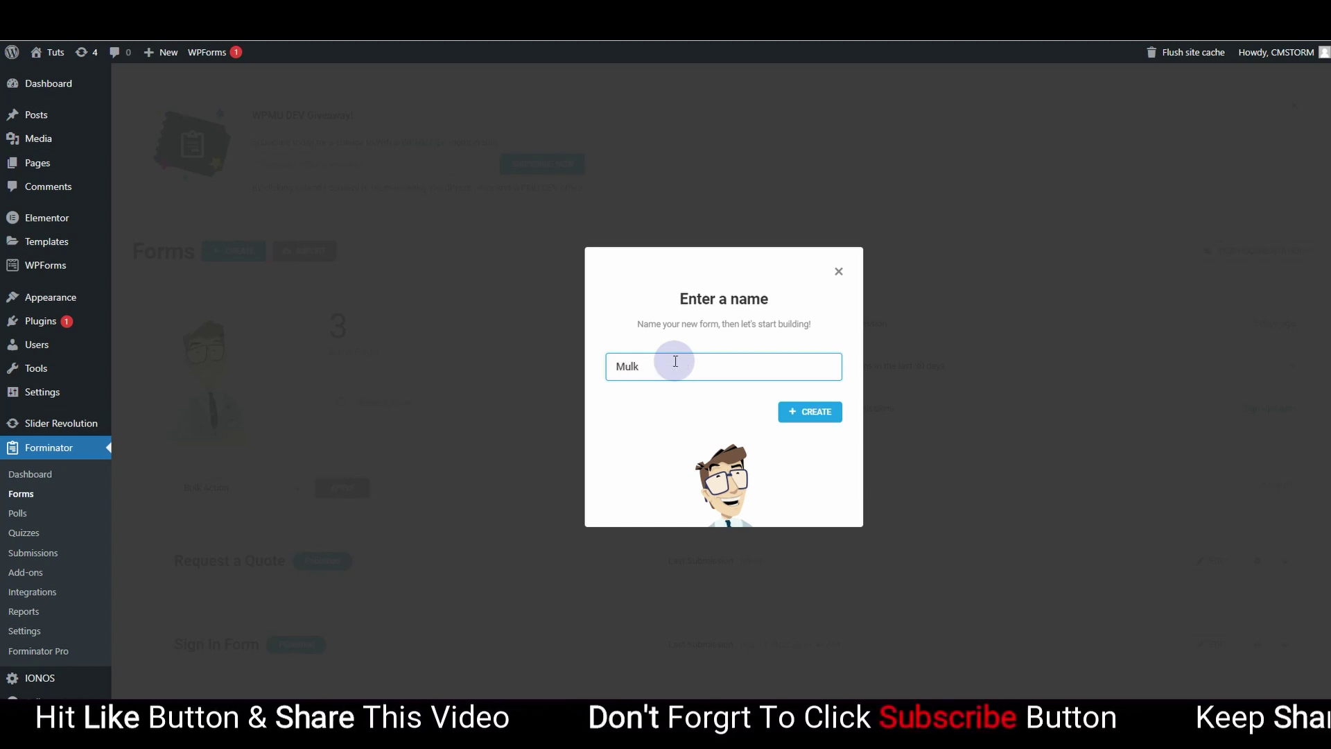
{"action": "type", "text": "Step Form"}
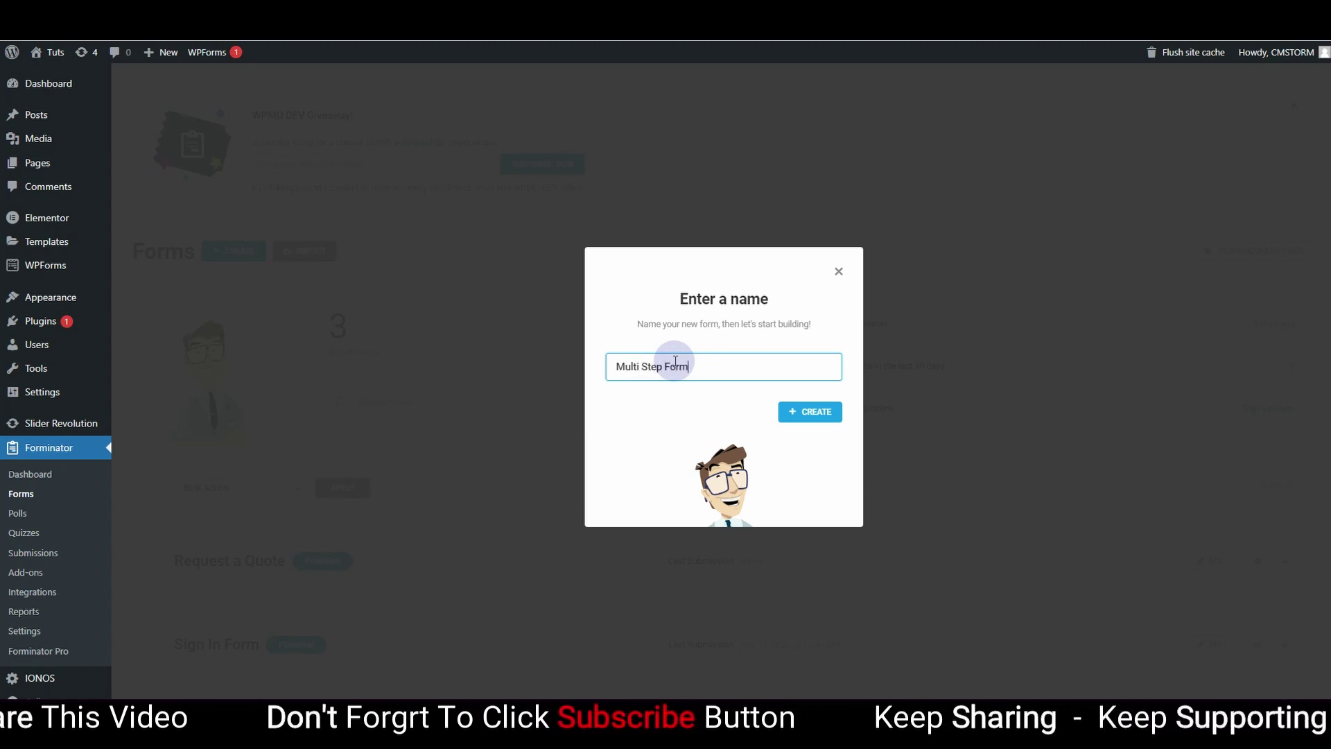
{"action": "type", "text": " Demo"}
{"action": "left_click", "coordinate": [840, 409]}
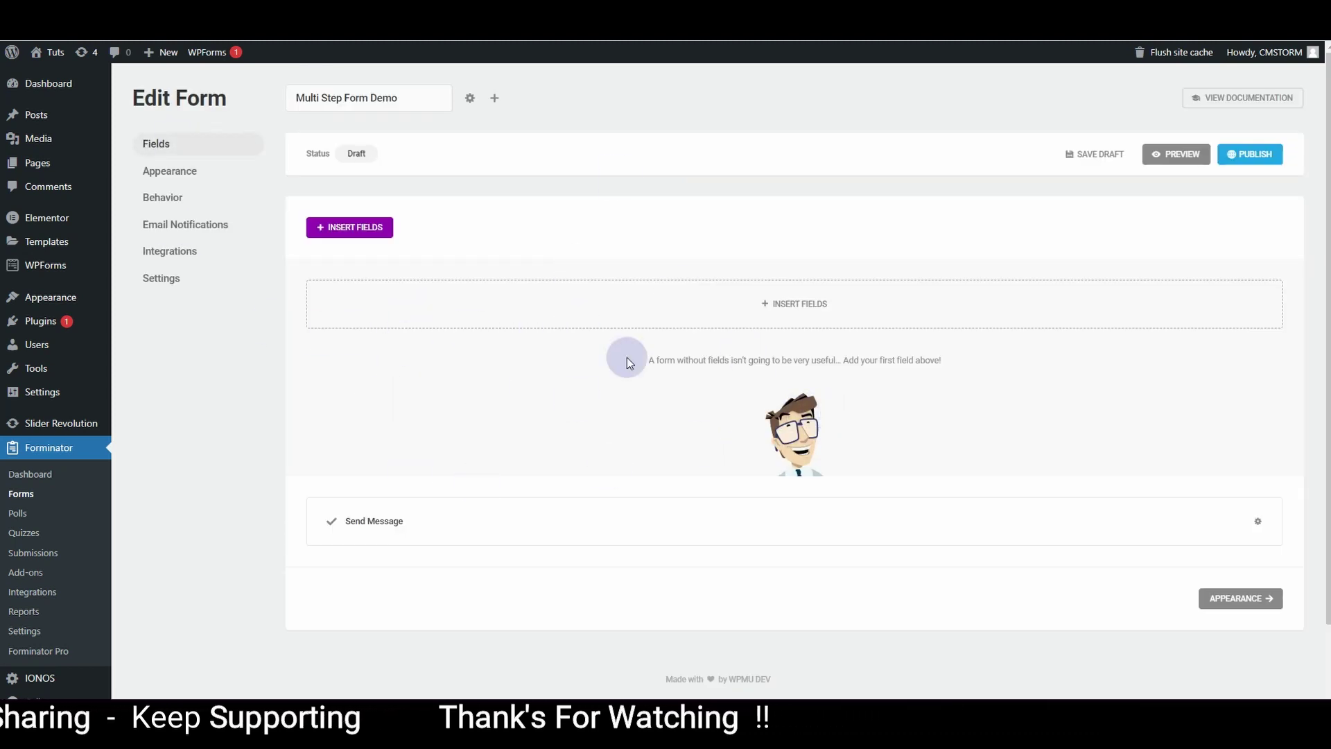
Step: Insert a Name field and clear its example placeholder
{"action": "left_click", "coordinate": [778, 310]}
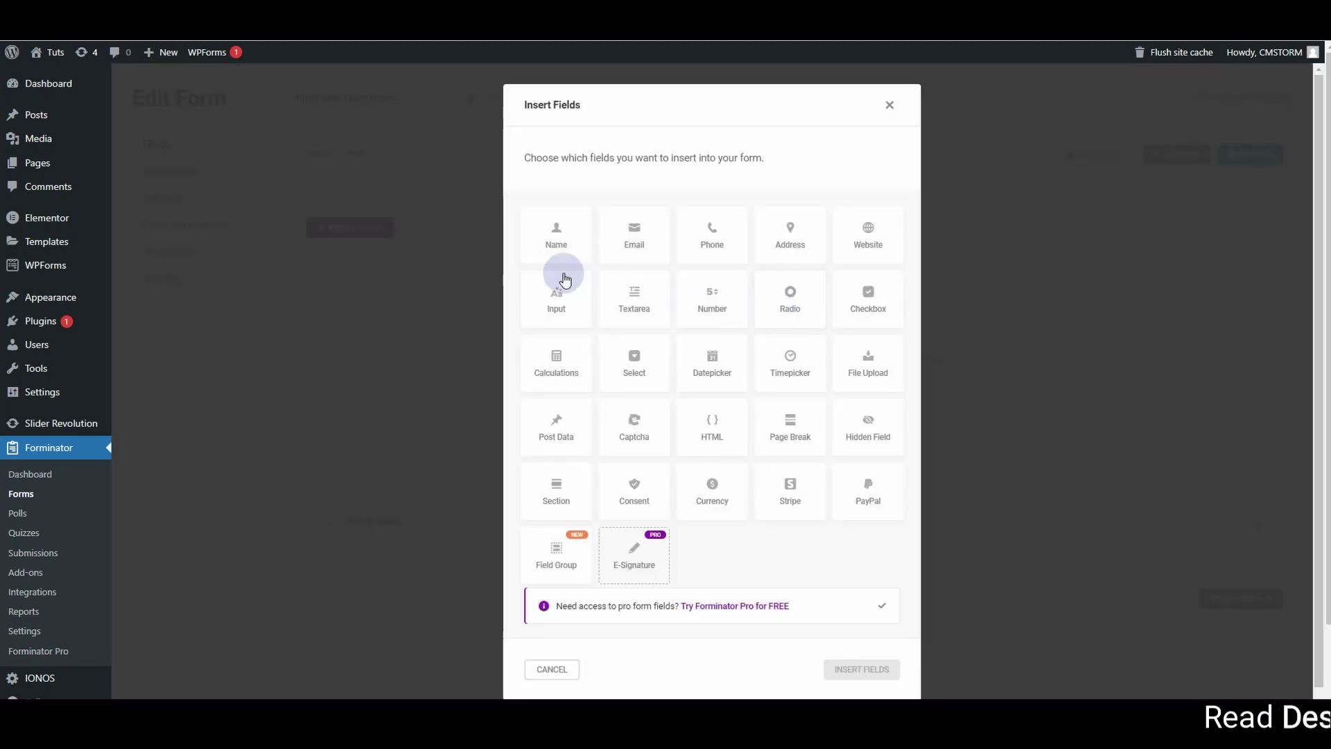
{"action": "left_click", "coordinate": [558, 248]}
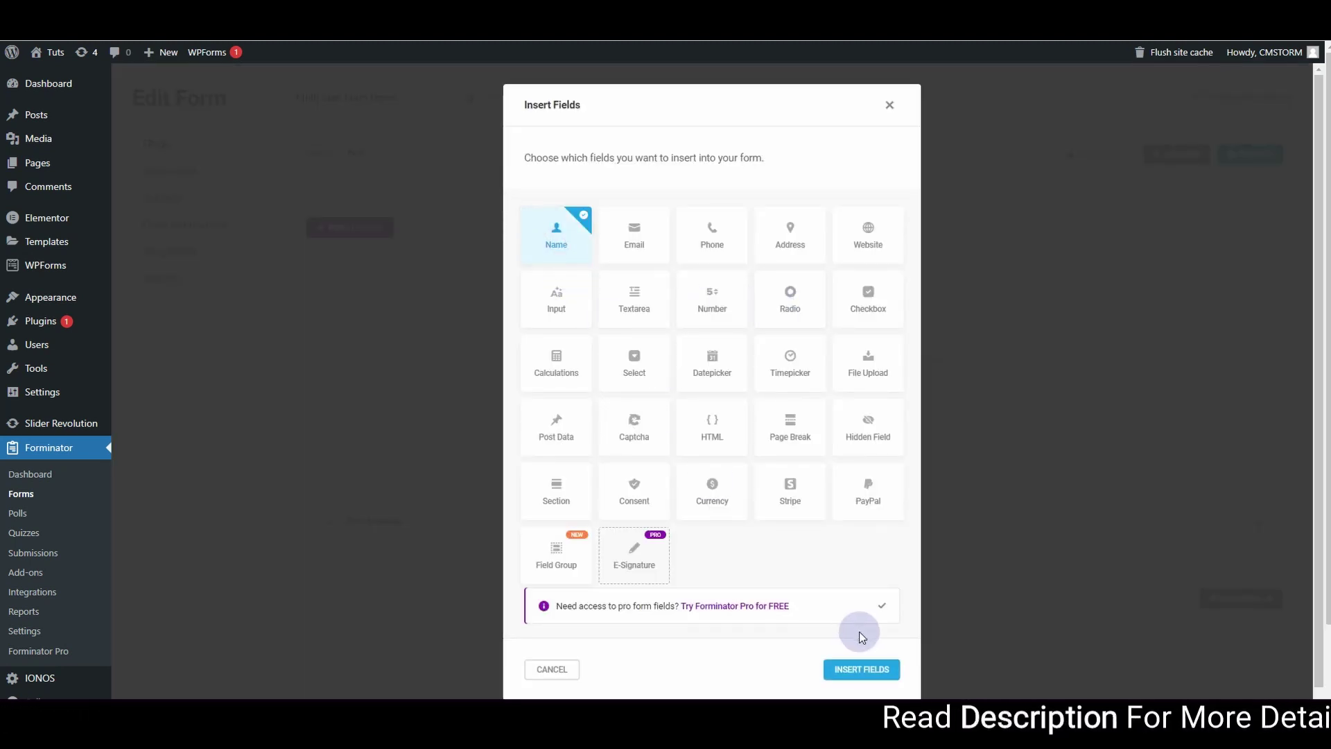
{"action": "left_click", "coordinate": [860, 668]}
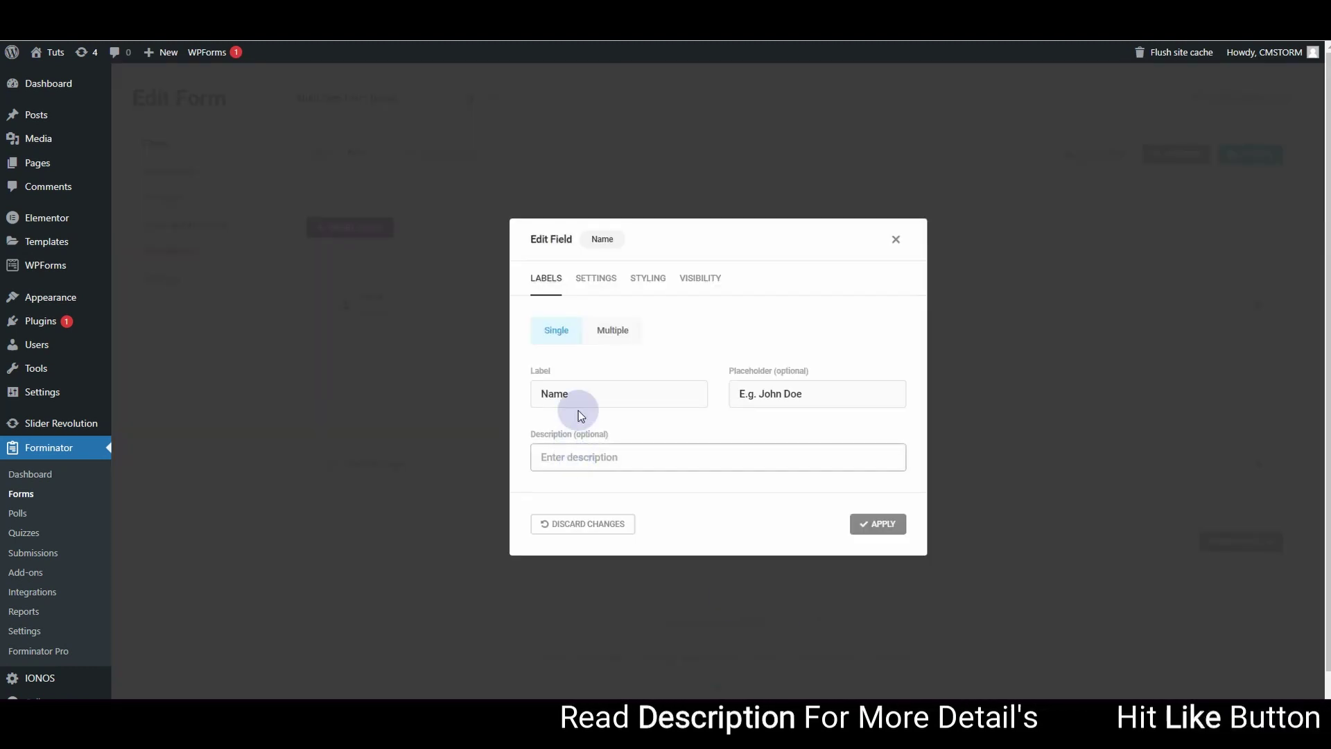
{"action": "left_click", "coordinate": [581, 396]}
{"action": "left_click_drag", "start_coordinate": [582, 397], "coordinate": [538, 392]}
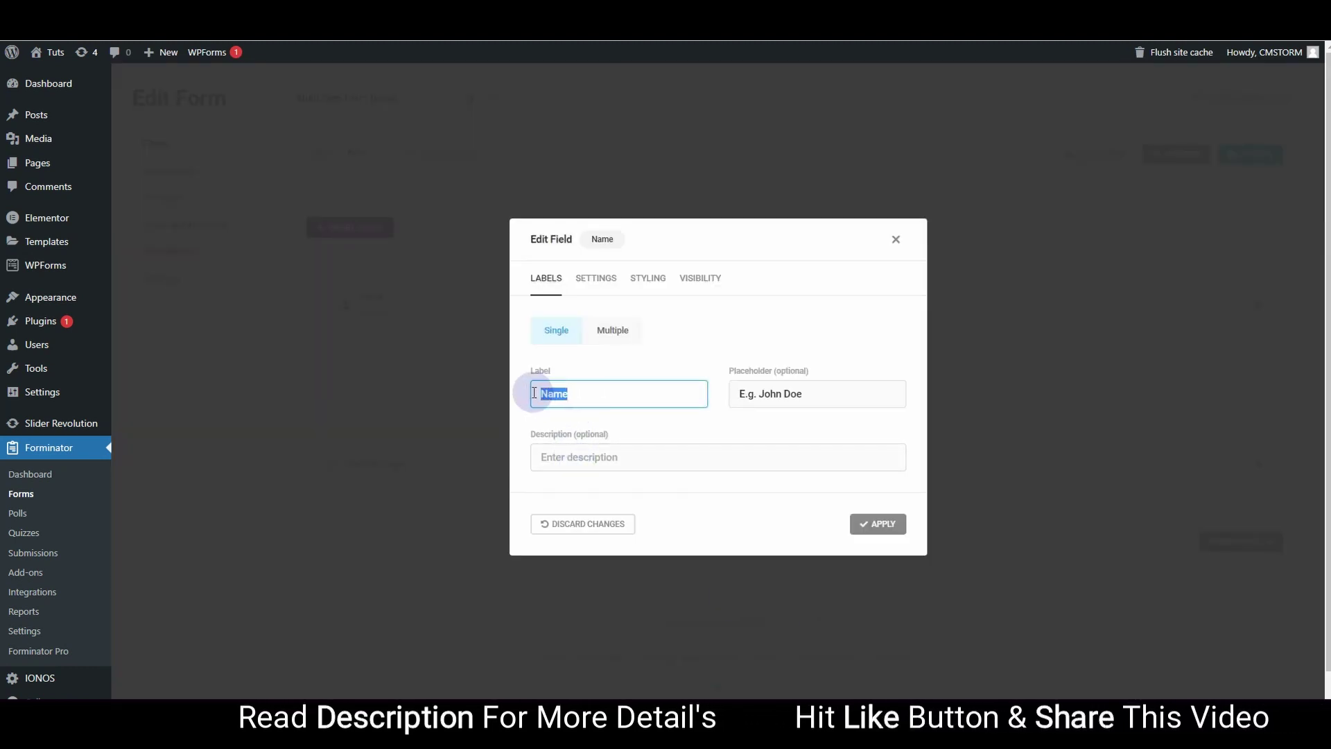
{"action": "left_click", "coordinate": [823, 401]}
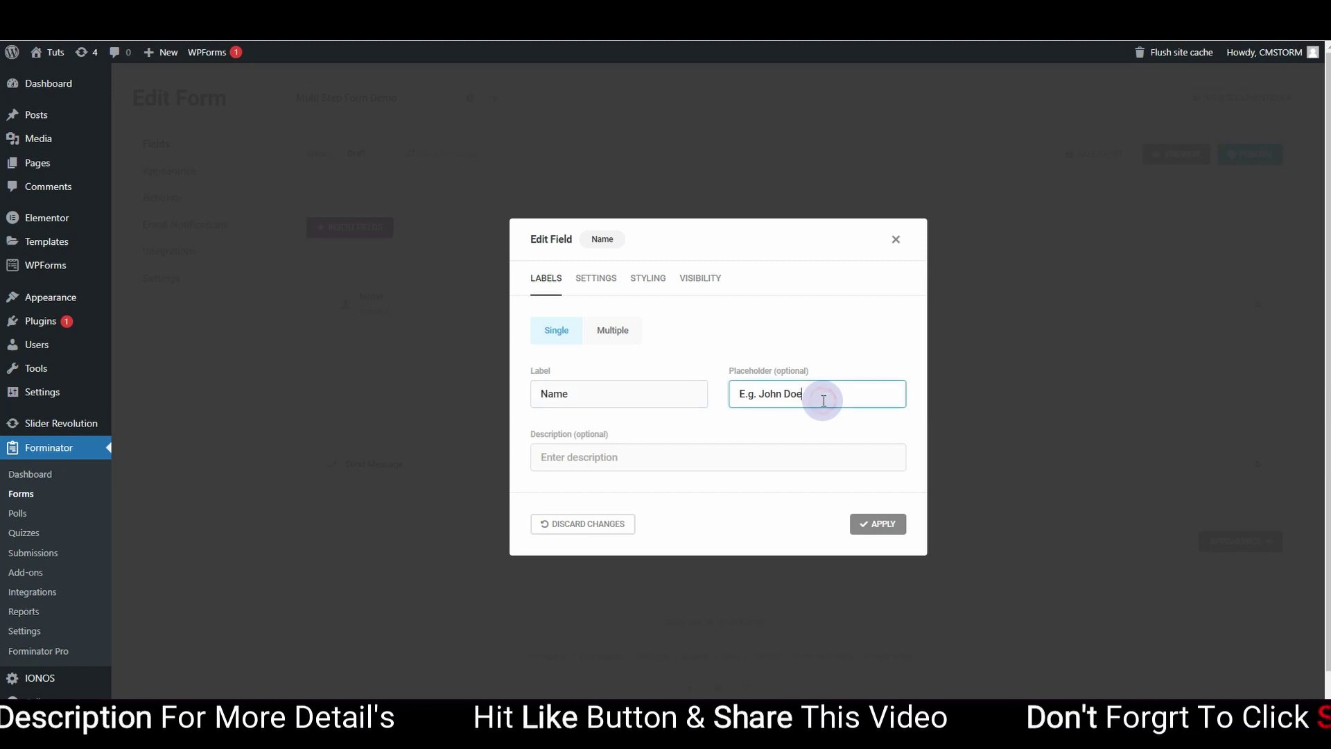
{"action": "key", "text": "ctrl+a"}
{"action": "key", "text": "BackSpace"}
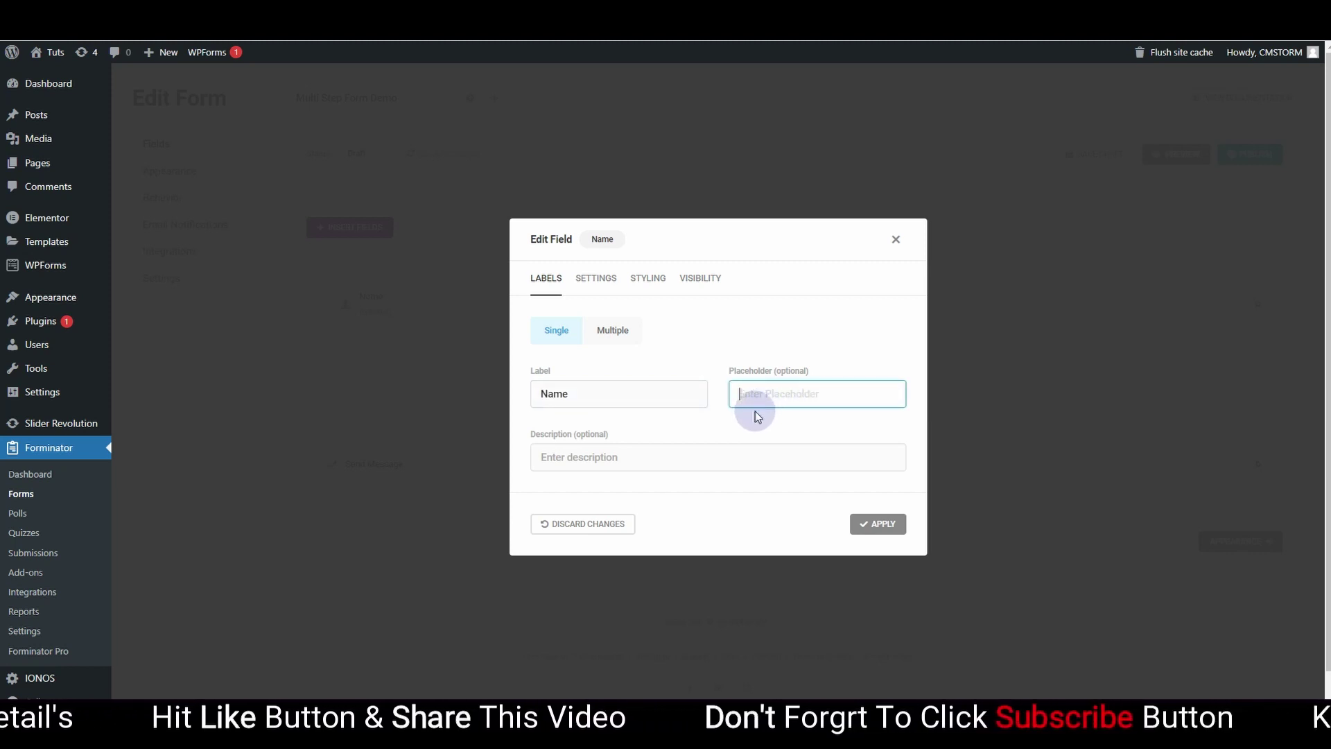
Step: Switch Name to Multiple with Prefix and Middle Name off, and no First/Last Name placeholders
{"action": "left_click", "coordinate": [621, 335]}
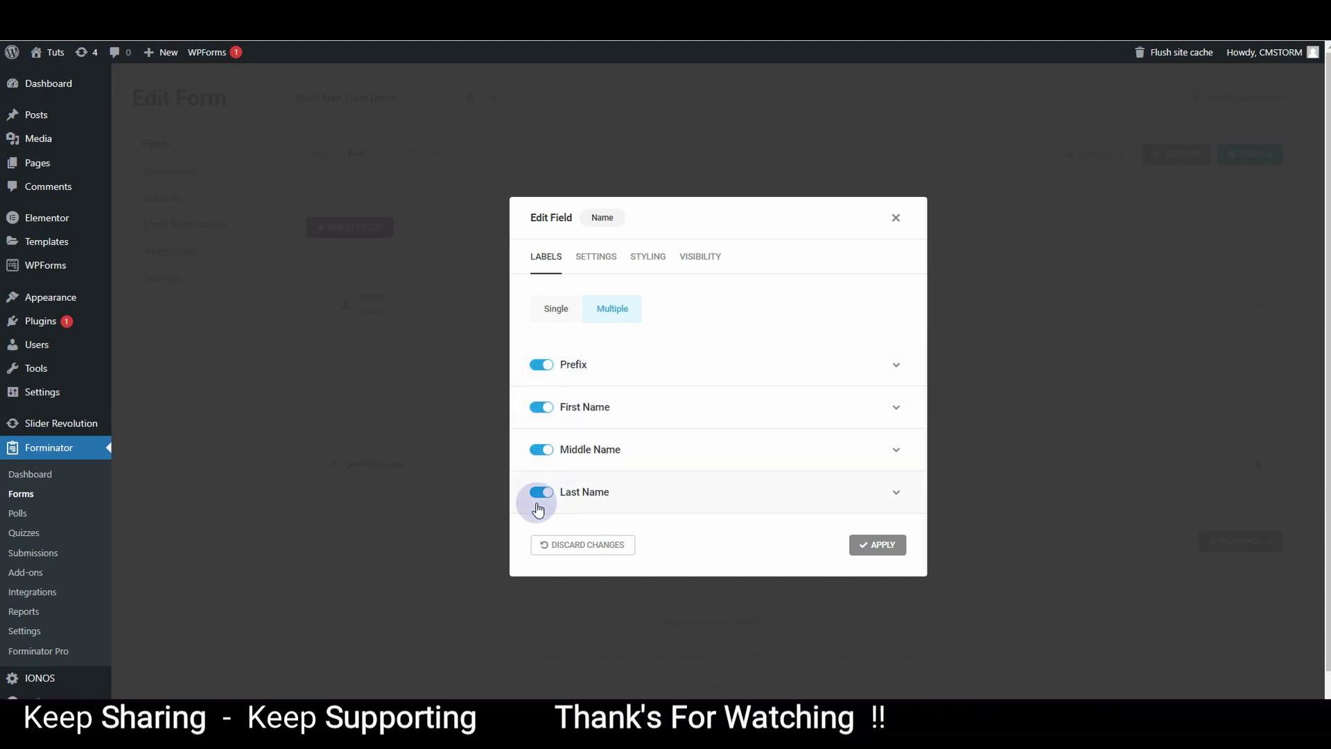
{"action": "left_click", "coordinate": [539, 368]}
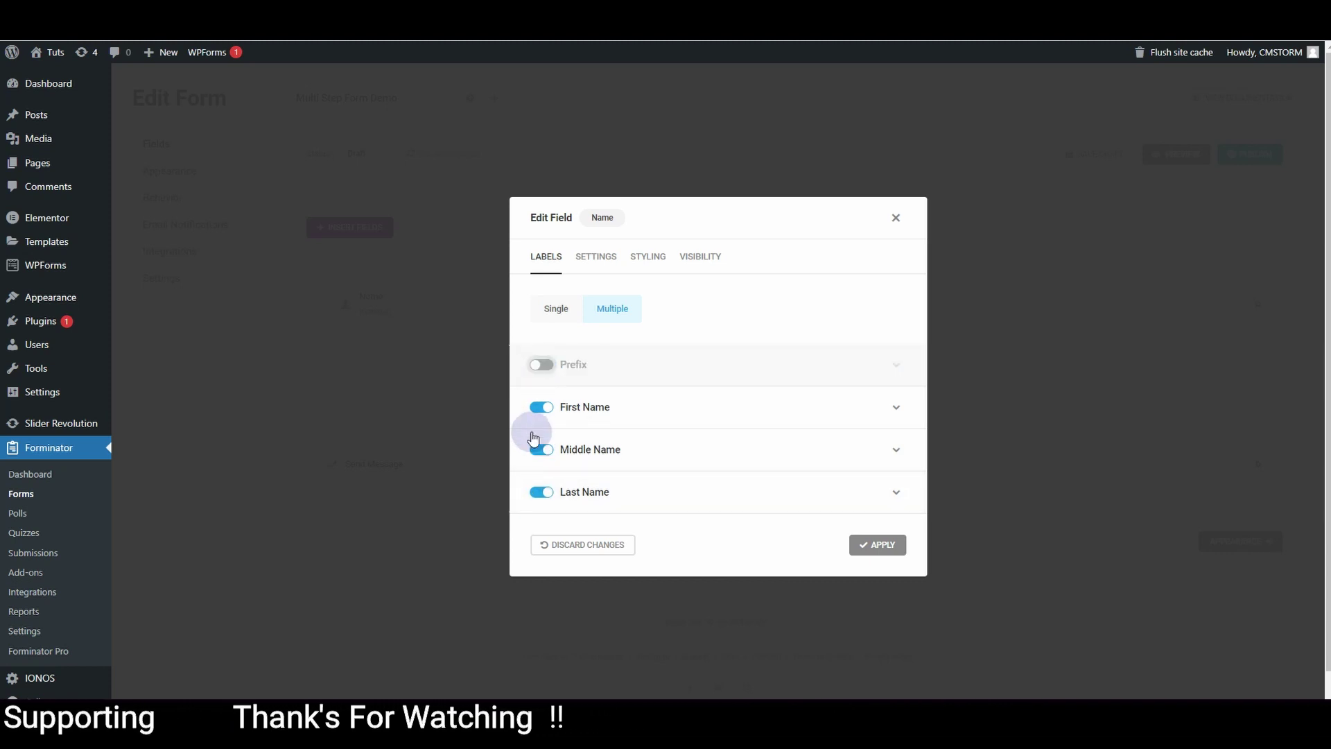
{"action": "left_click", "coordinate": [537, 449]}
{"action": "left_click", "coordinate": [895, 411]}
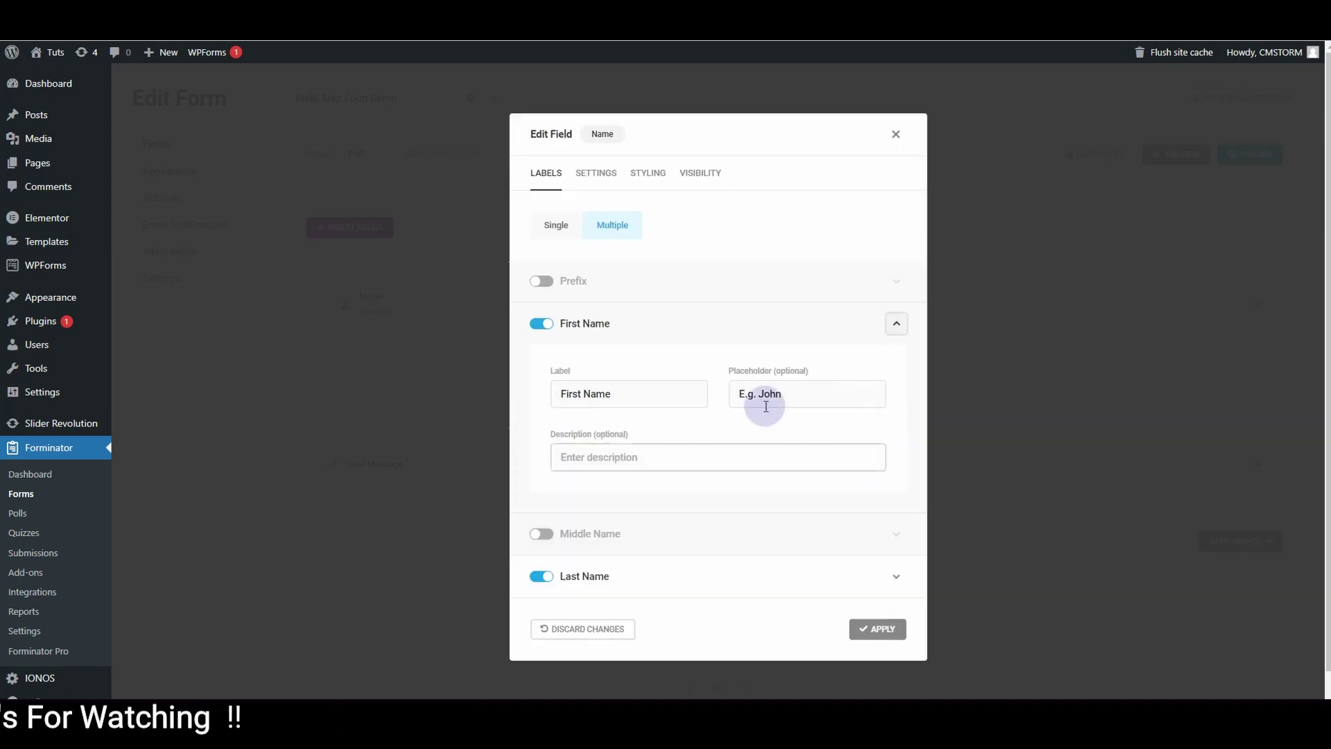
{"action": "left_click", "coordinate": [764, 393]}
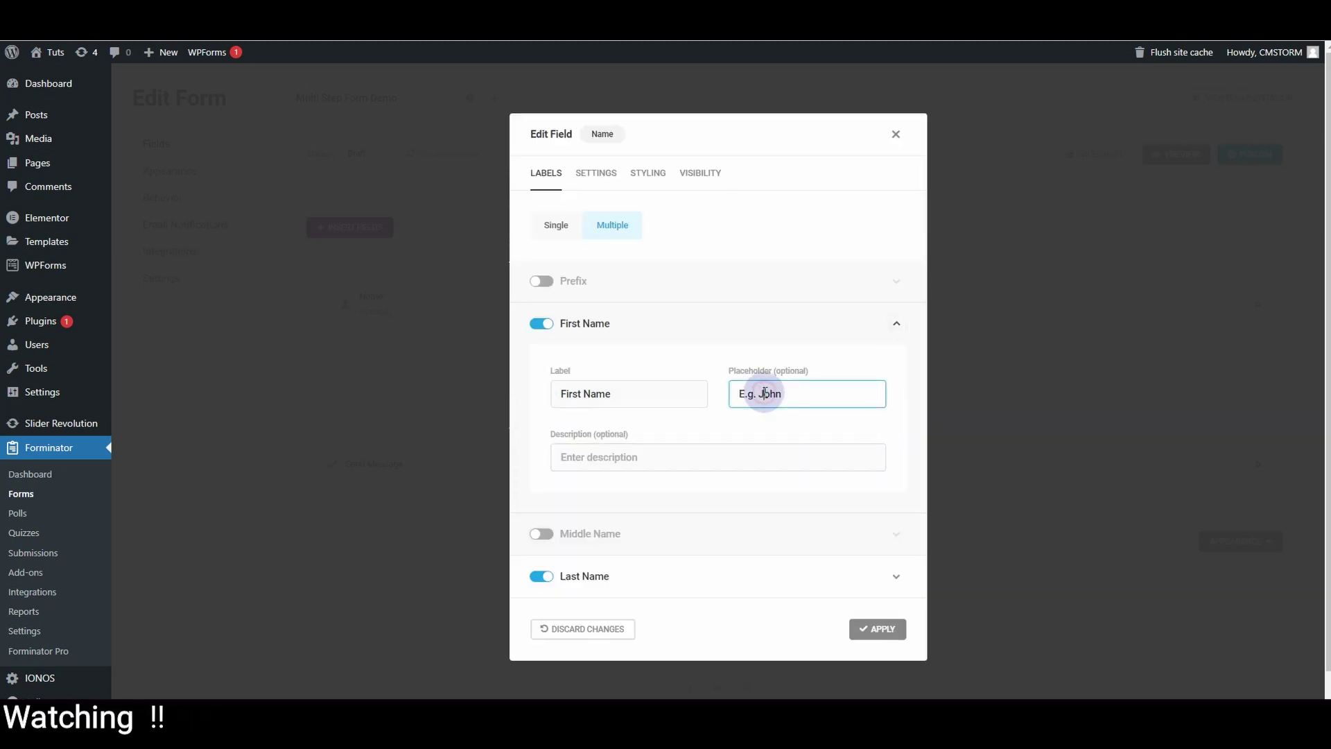
{"action": "left_click", "coordinate": [879, 572]}
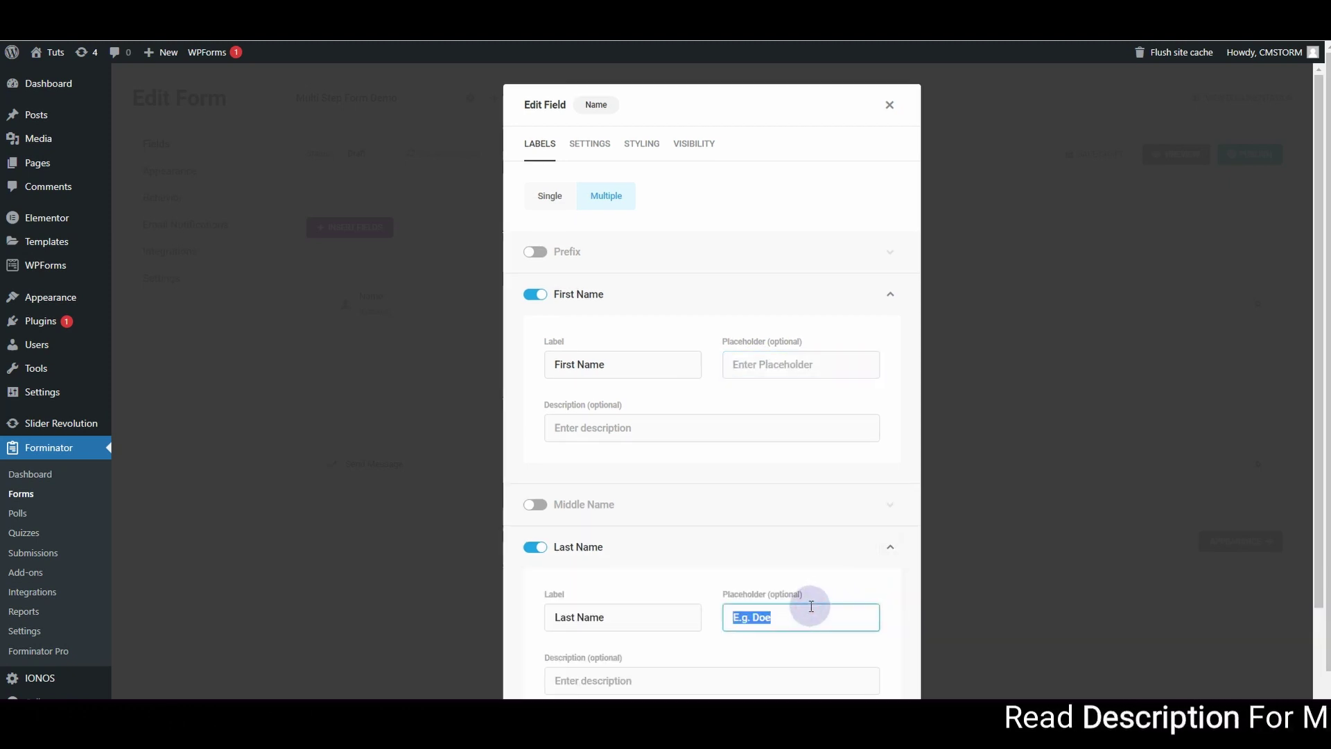
{"action": "key", "text": "BackSpace"}
{"action": "scroll", "coordinate": [762, 555], "scroll_direction": "down", "scroll_amount": 2}
{"action": "left_click", "coordinate": [866, 653]}
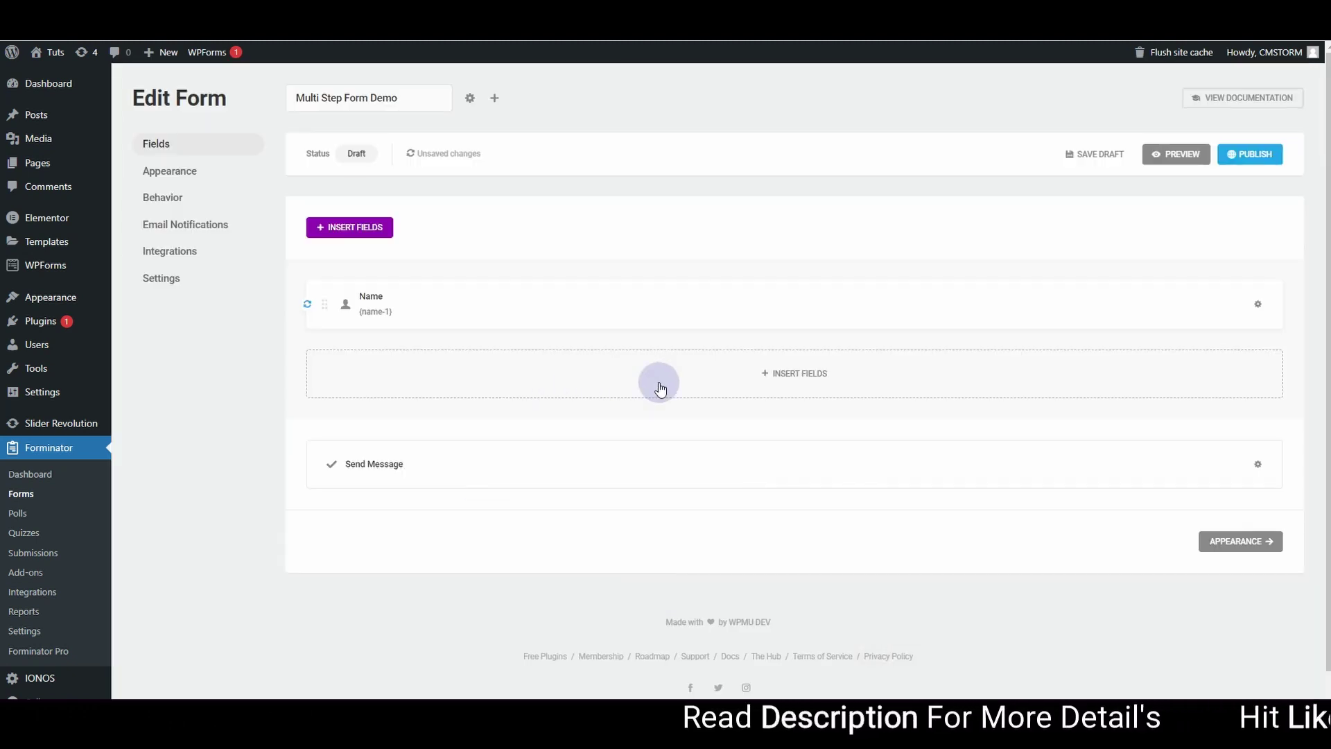
Step: Add an Email Address field with its example placeholder cleared
{"action": "left_click", "coordinate": [794, 380]}
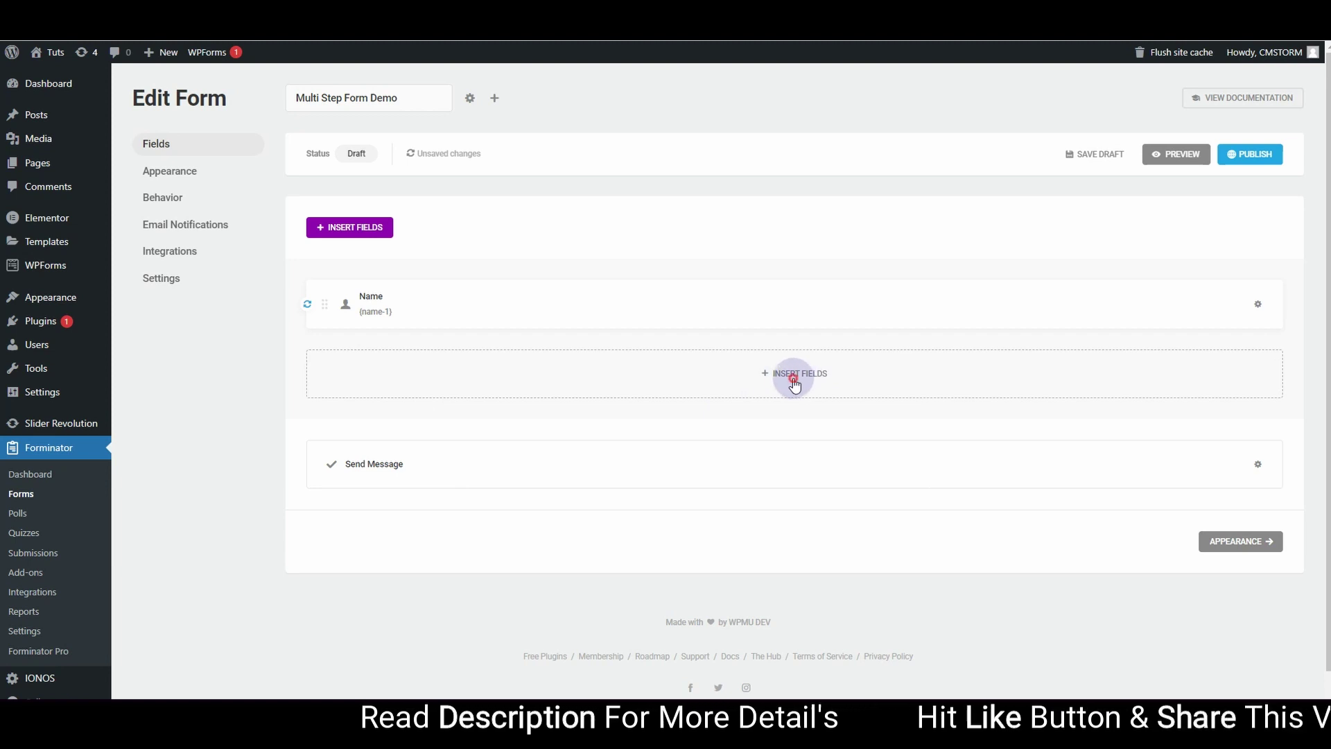
{"action": "left_click", "coordinate": [653, 249]}
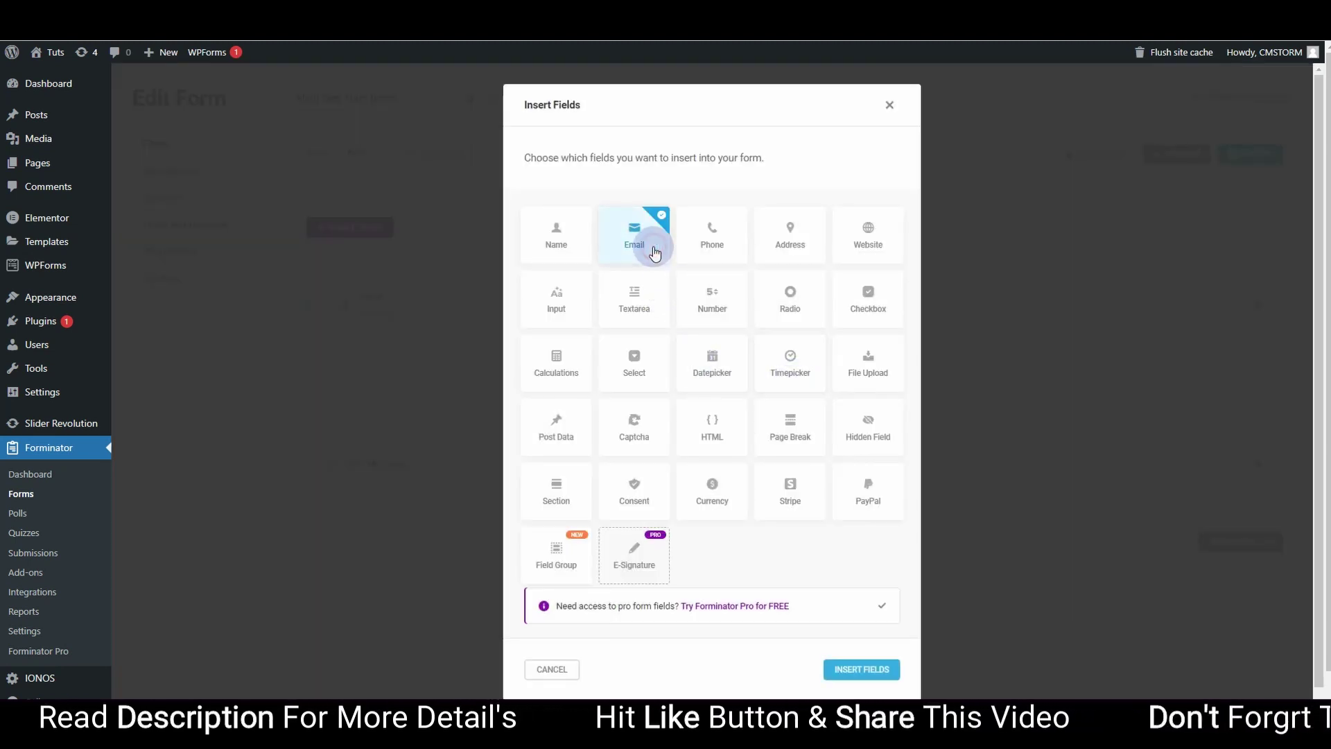
{"action": "left_click", "coordinate": [859, 668]}
{"action": "left_click", "coordinate": [684, 397]}
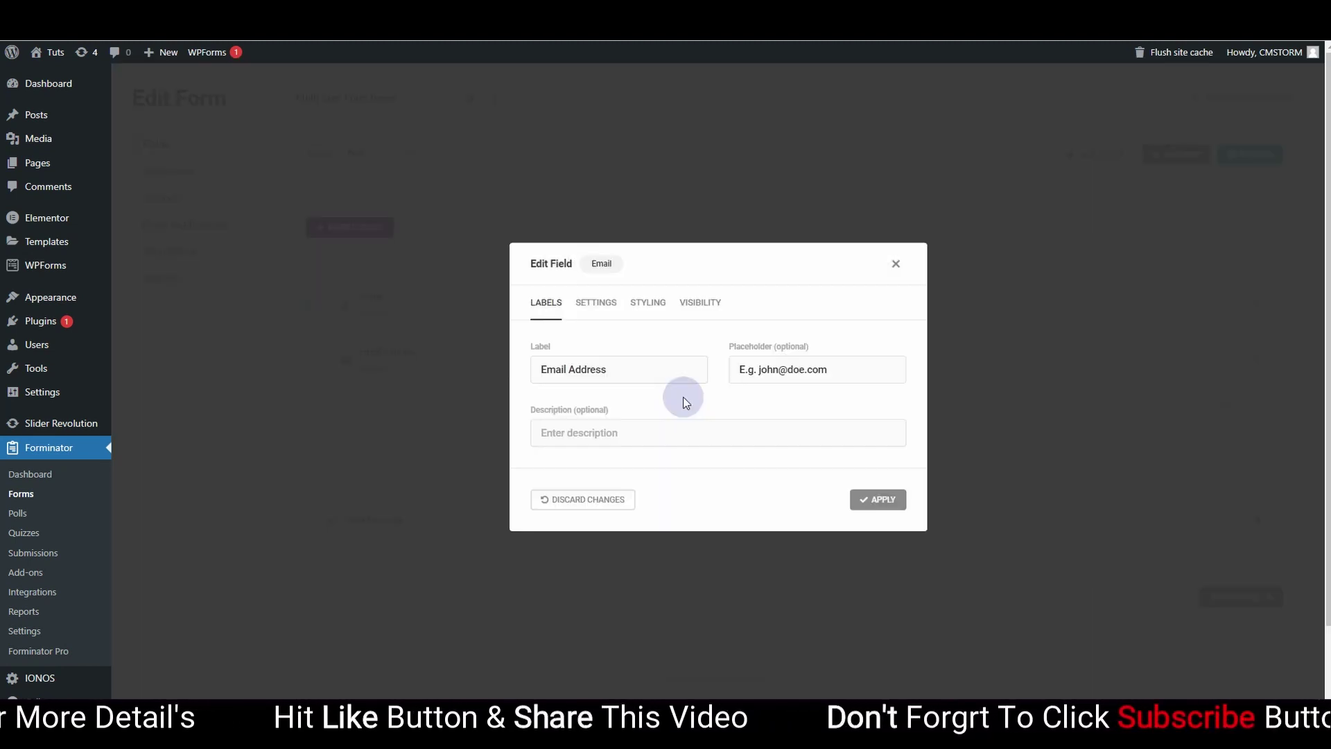
{"action": "triple_click", "coordinate": [776, 369]}
{"action": "key", "text": "BackSpace"}
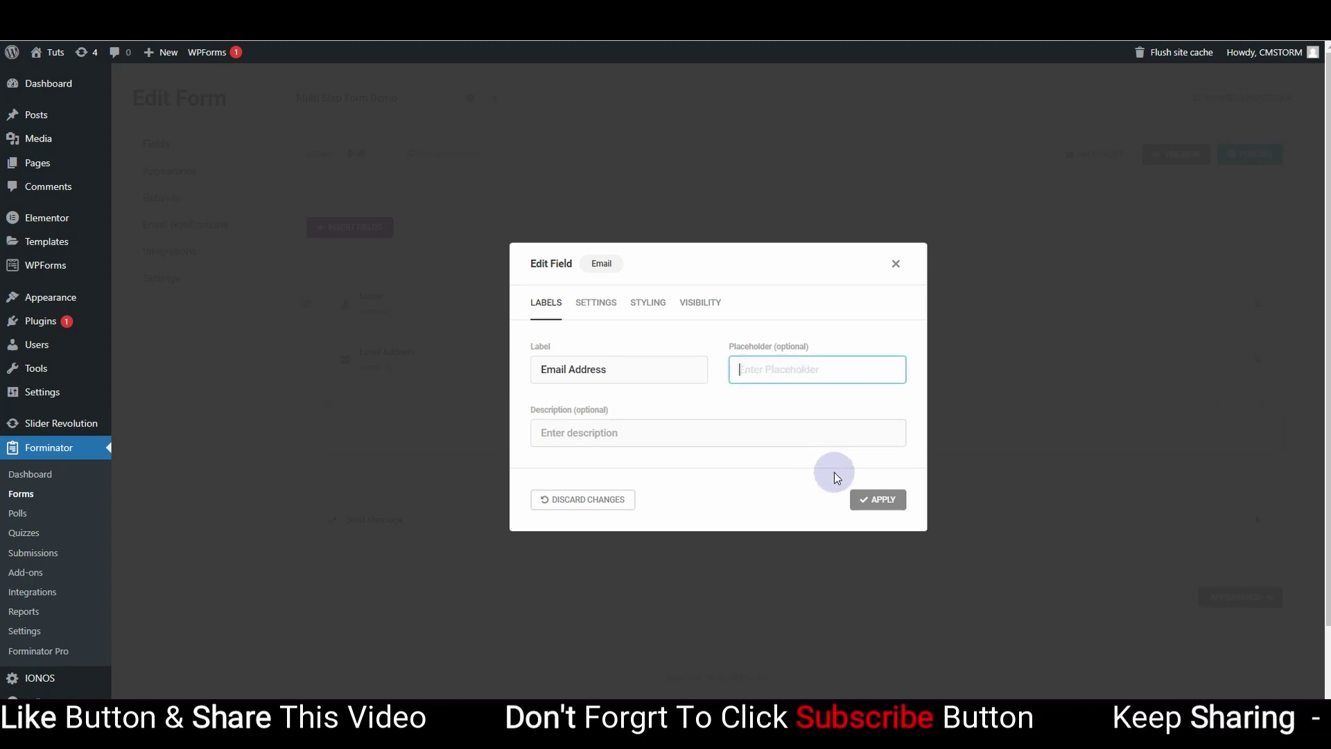
{"action": "left_click", "coordinate": [867, 499]}
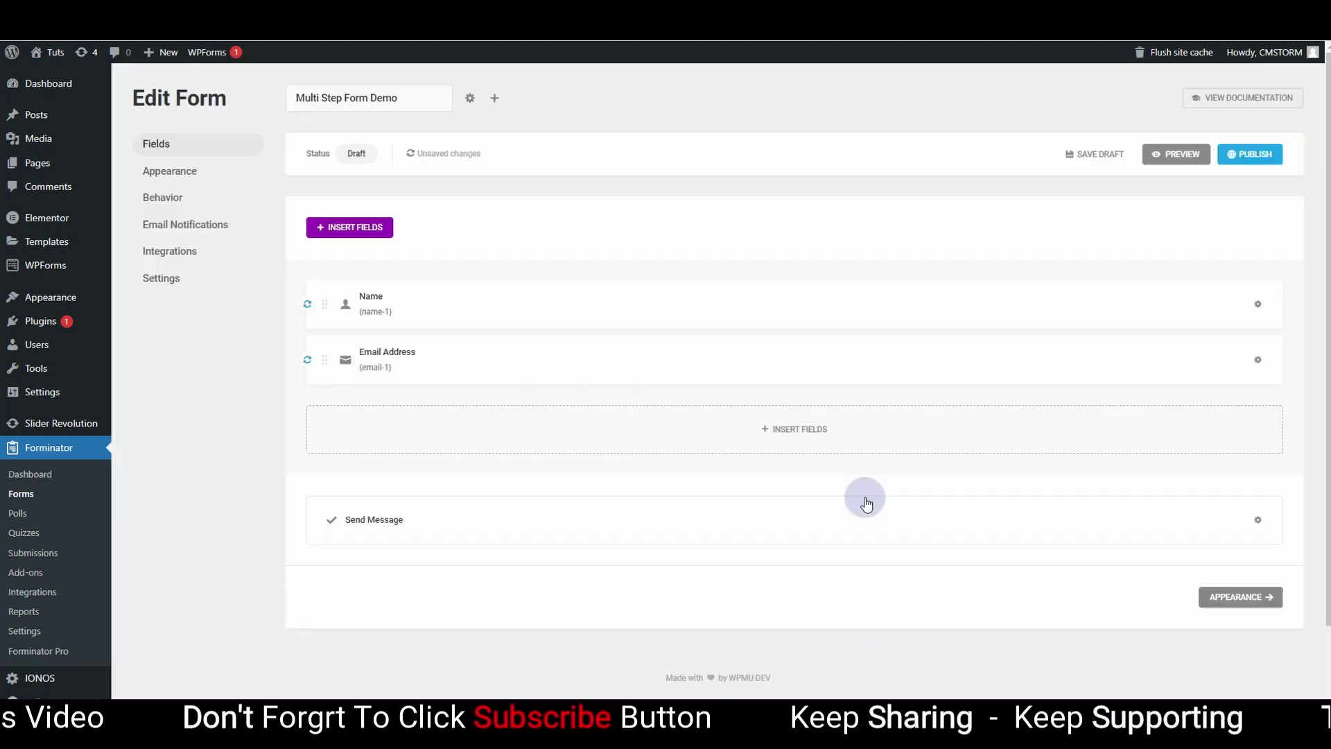
Step: Add a Phone field with its example placeholder cleared
{"action": "left_click", "coordinate": [793, 430]}
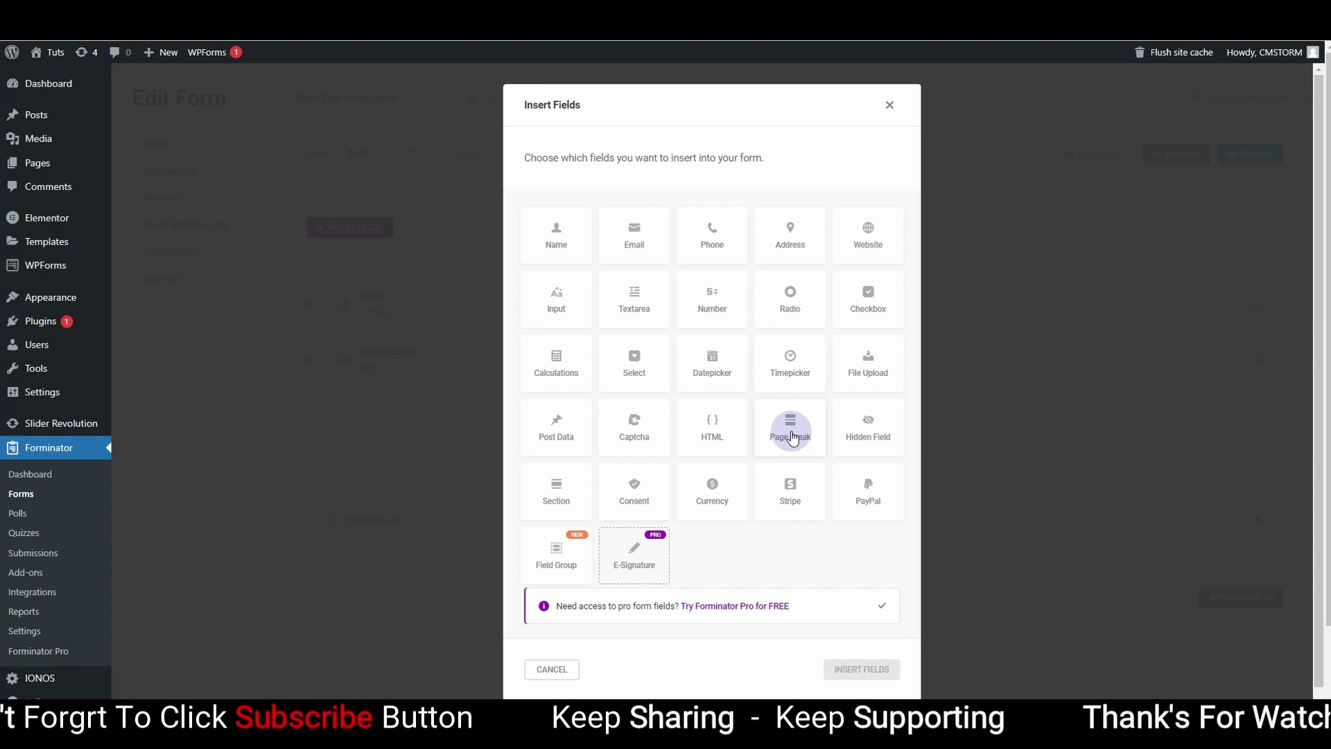
{"action": "left_click", "coordinate": [721, 243]}
{"action": "left_click", "coordinate": [862, 668]}
{"action": "left_click", "coordinate": [559, 425]}
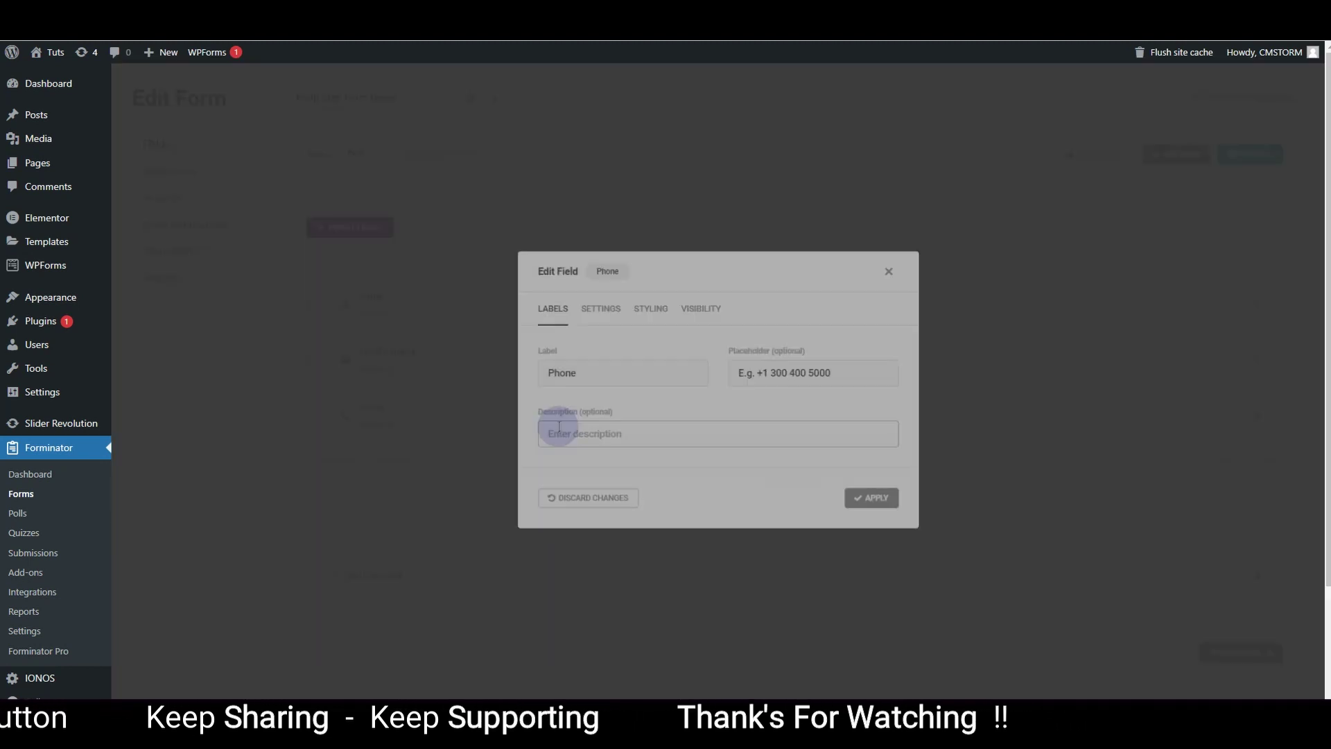
{"action": "triple_click", "coordinate": [788, 370]}
{"action": "key", "text": "BackSpace"}
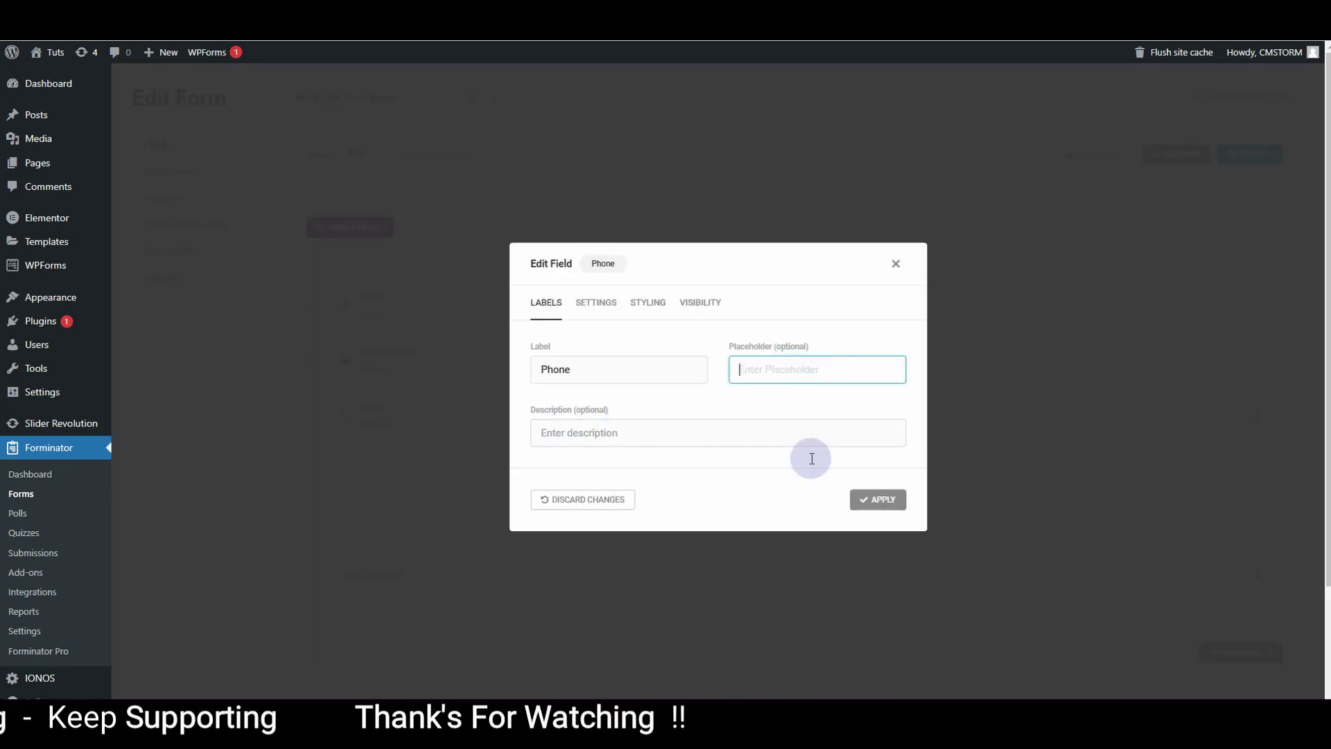
{"action": "left_click", "coordinate": [877, 499]}
Step: Insert an Address field and clear the street address placeholder
{"action": "left_click", "coordinate": [678, 482]}
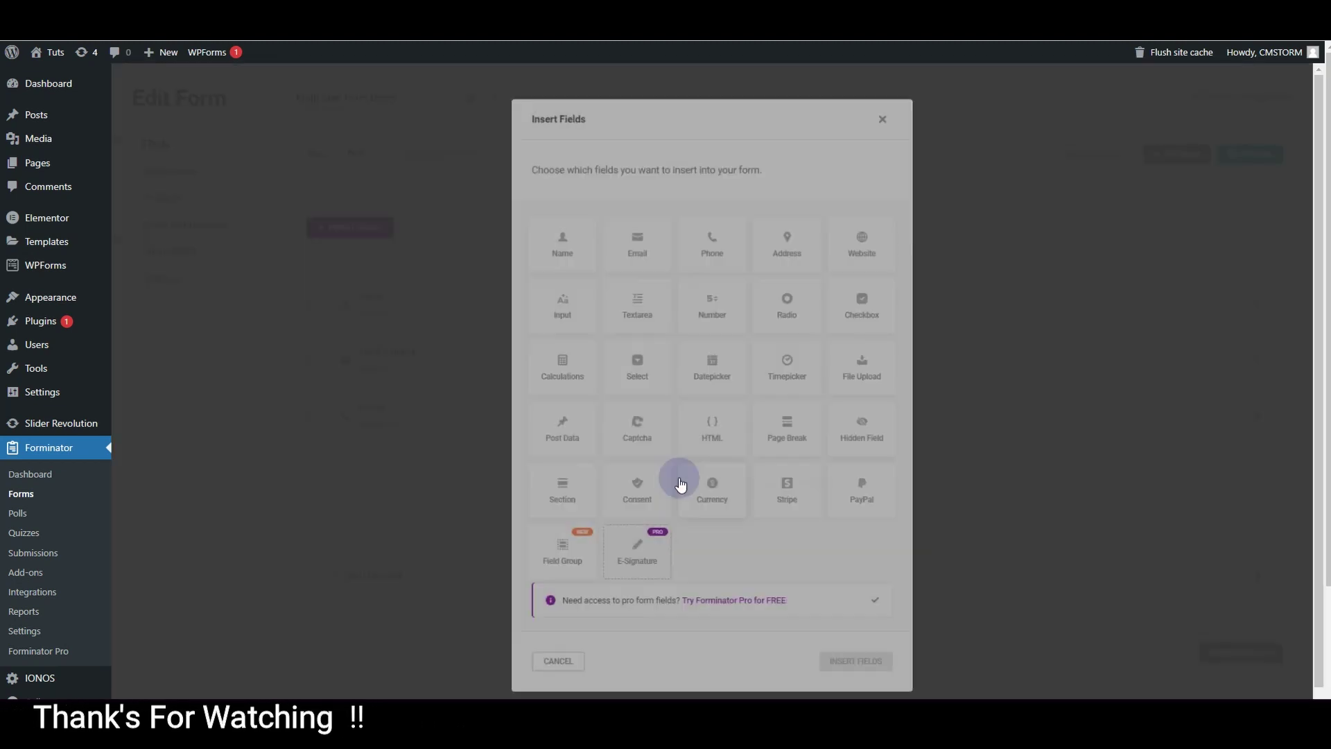
{"action": "left_click", "coordinate": [790, 239]}
{"action": "left_click", "coordinate": [866, 663]}
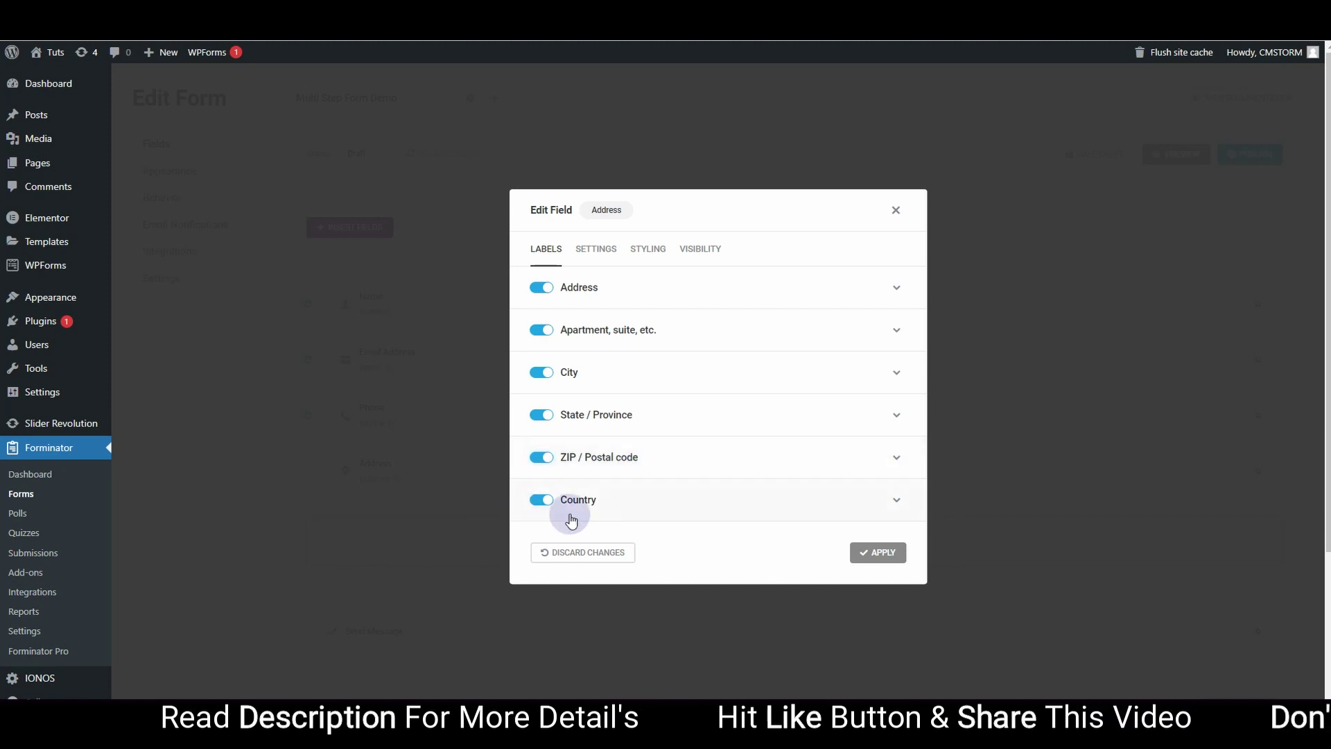
{"action": "left_click", "coordinate": [895, 287]}
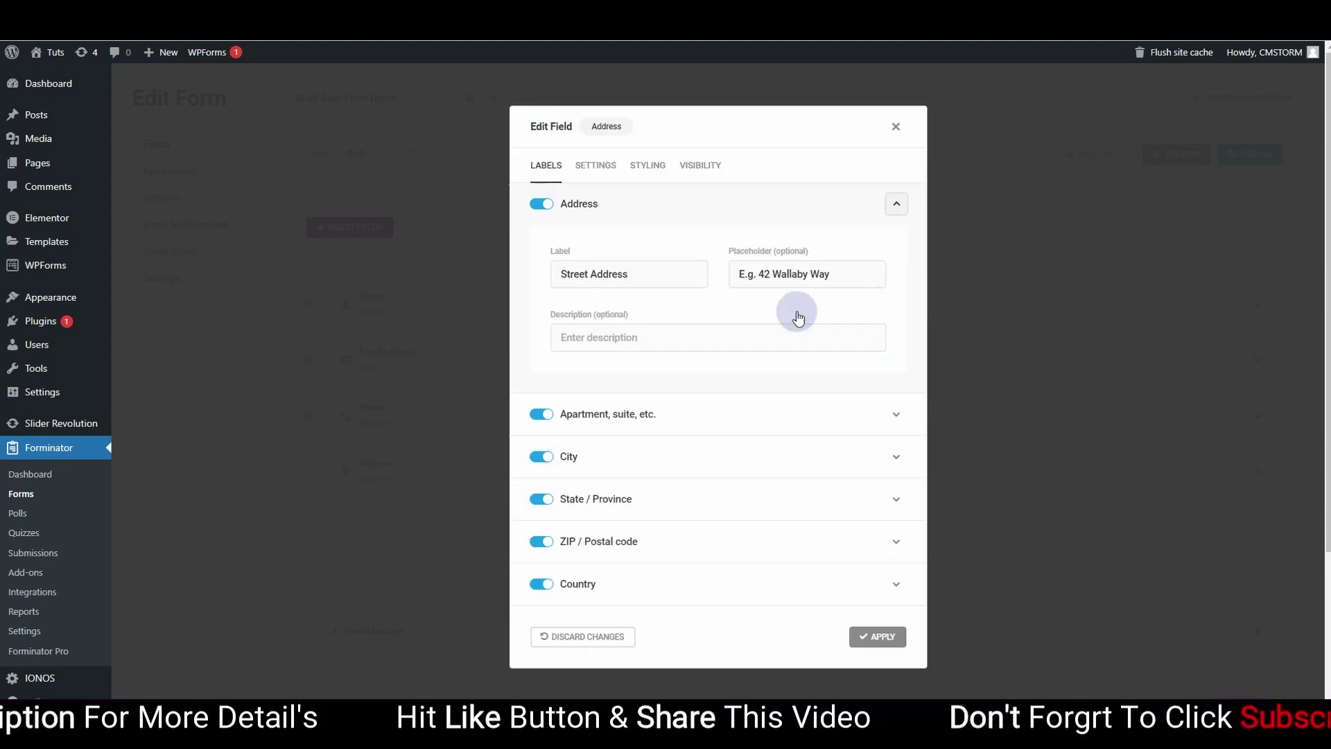
{"action": "triple_click", "coordinate": [799, 276]}
{"action": "key", "text": "BackSpace"}
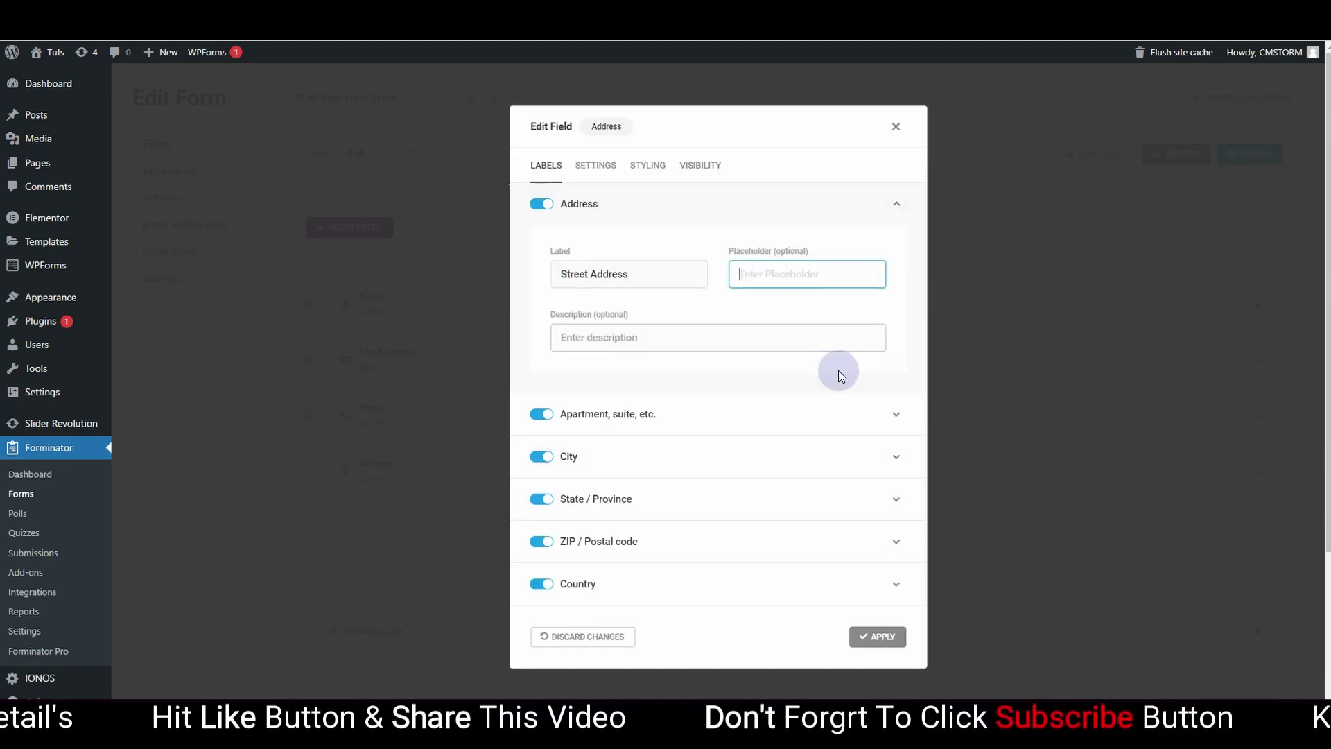
Step: Clear the City and State / Province placeholders of the Address field
{"action": "left_click", "coordinate": [896, 414]}
{"action": "scroll", "coordinate": [797, 460], "scroll_direction": "down", "scroll_amount": 2}
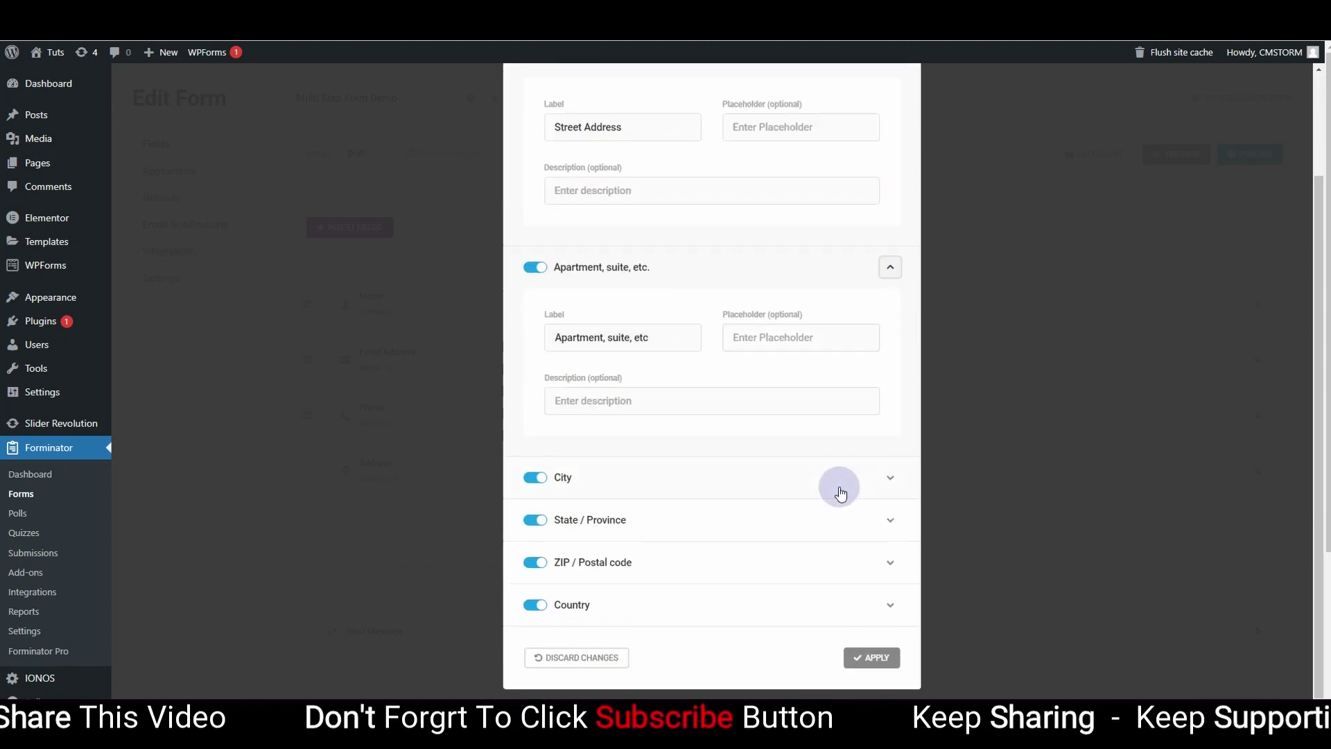
{"action": "left_click", "coordinate": [886, 474]}
{"action": "triple_click", "coordinate": [797, 544]}
{"action": "key", "text": "BackSpace"}
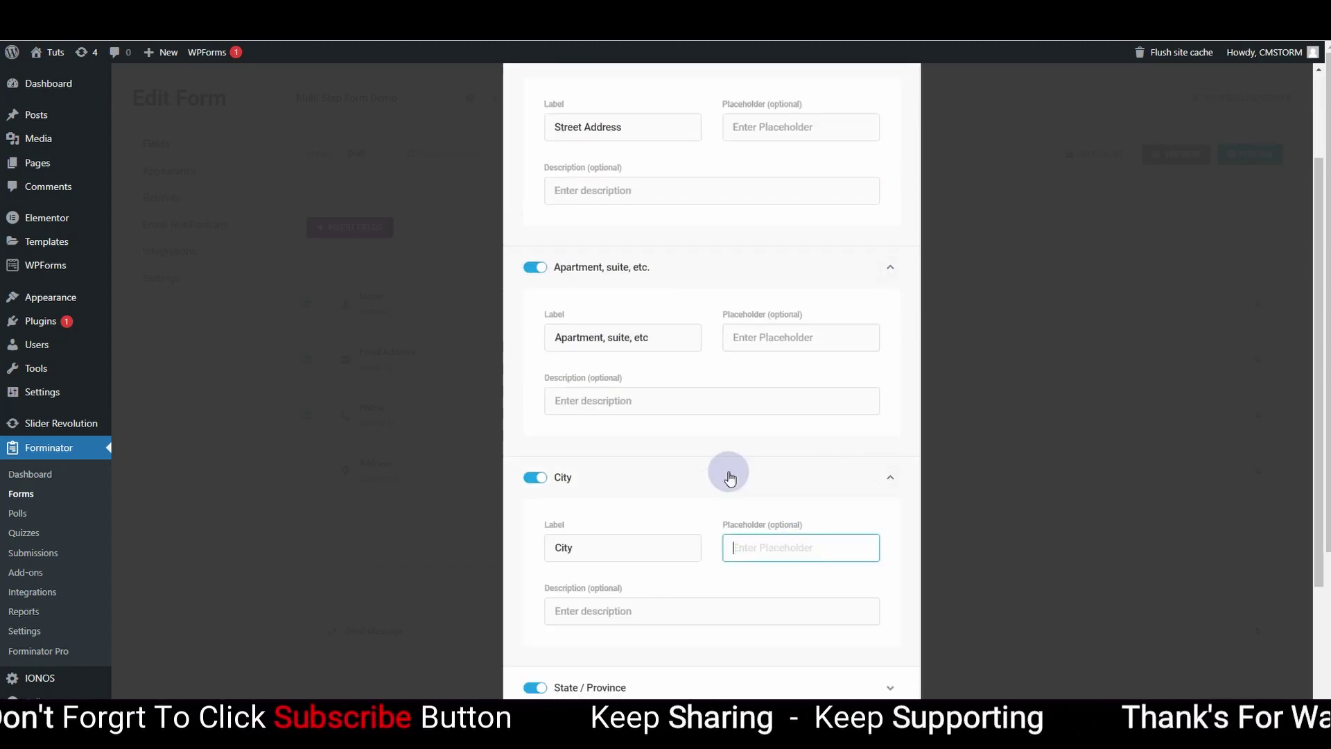
{"action": "scroll", "coordinate": [863, 499], "scroll_direction": "down", "scroll_amount": 3}
{"action": "left_click", "coordinate": [884, 519]}
{"action": "triple_click", "coordinate": [804, 587]}
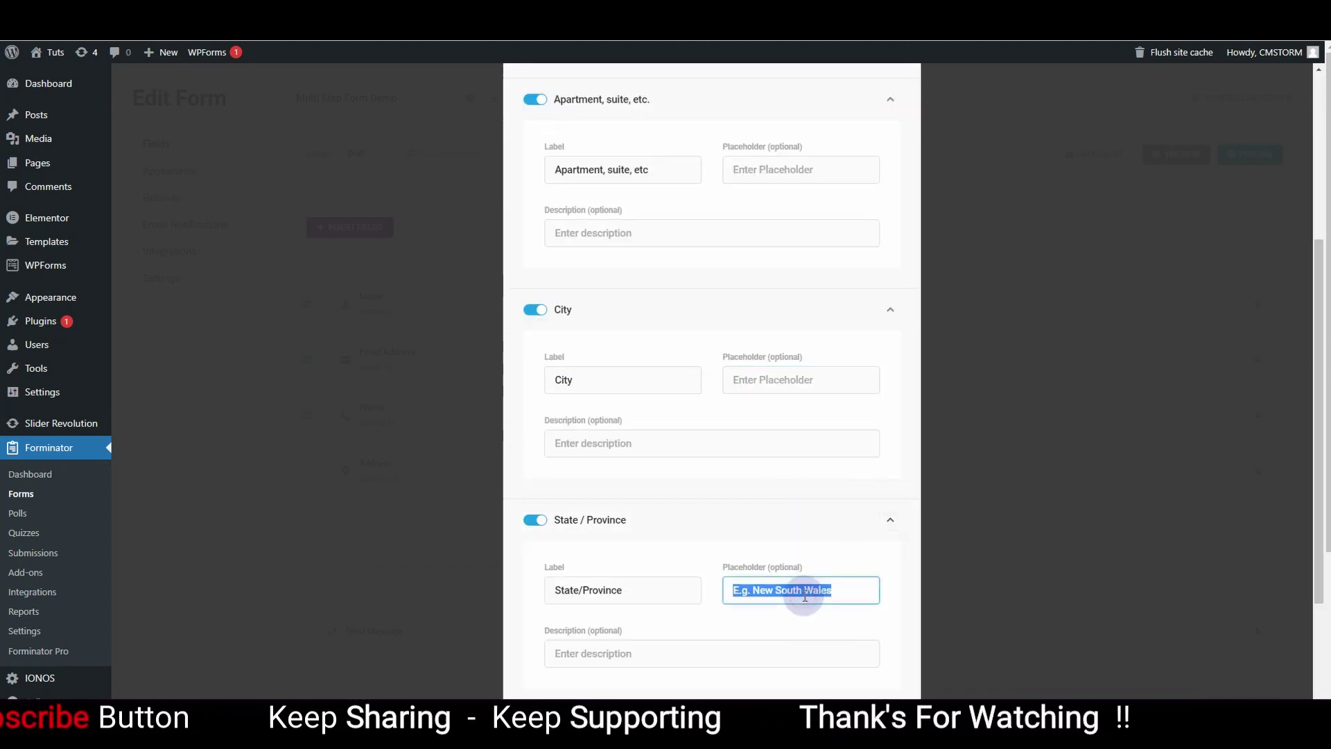
{"action": "key", "text": "BackSpace"}
Step: Clear the ZIP / Postal code placeholder and apply the Address field settings
{"action": "scroll", "coordinate": [806, 555], "scroll_direction": "down", "scroll_amount": 2}
{"action": "left_click", "coordinate": [887, 562]}
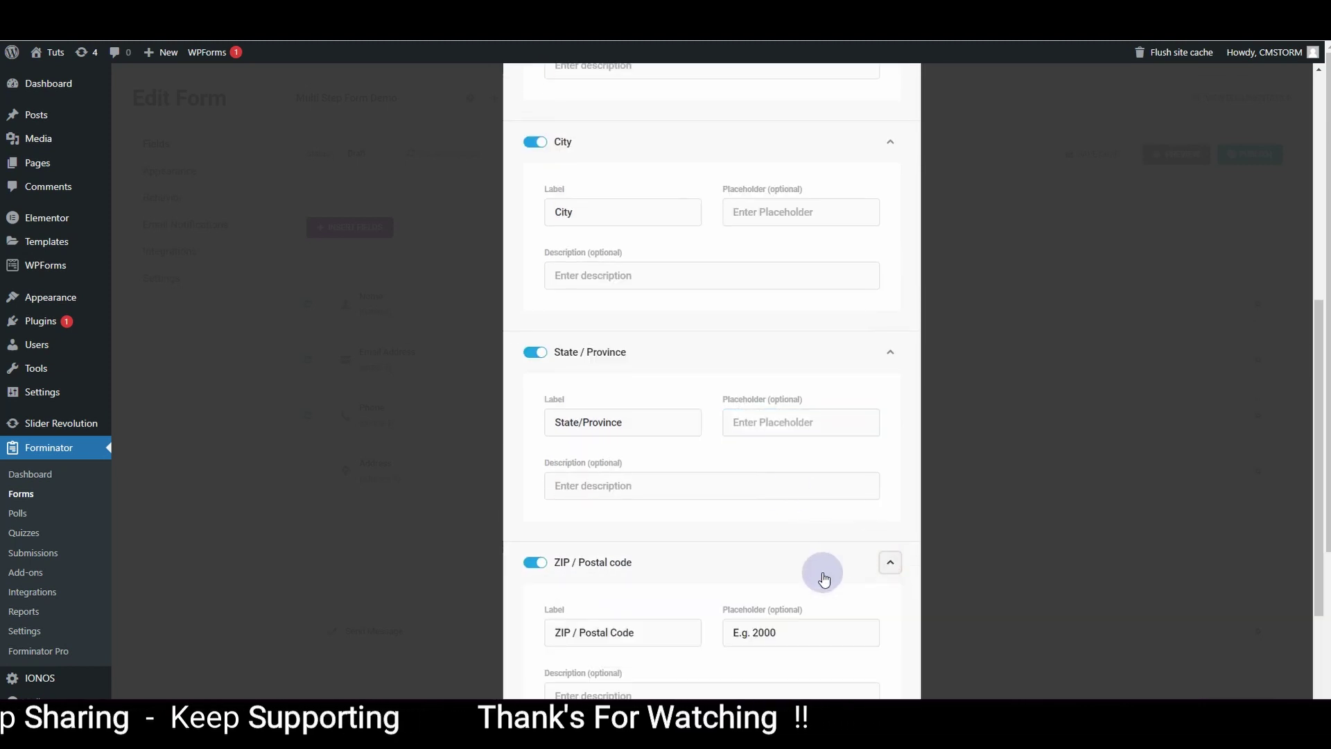
{"action": "triple_click", "coordinate": [789, 639]}
{"action": "key", "text": "BackSpace"}
{"action": "scroll", "coordinate": [807, 610], "scroll_direction": "down", "scroll_amount": 2}
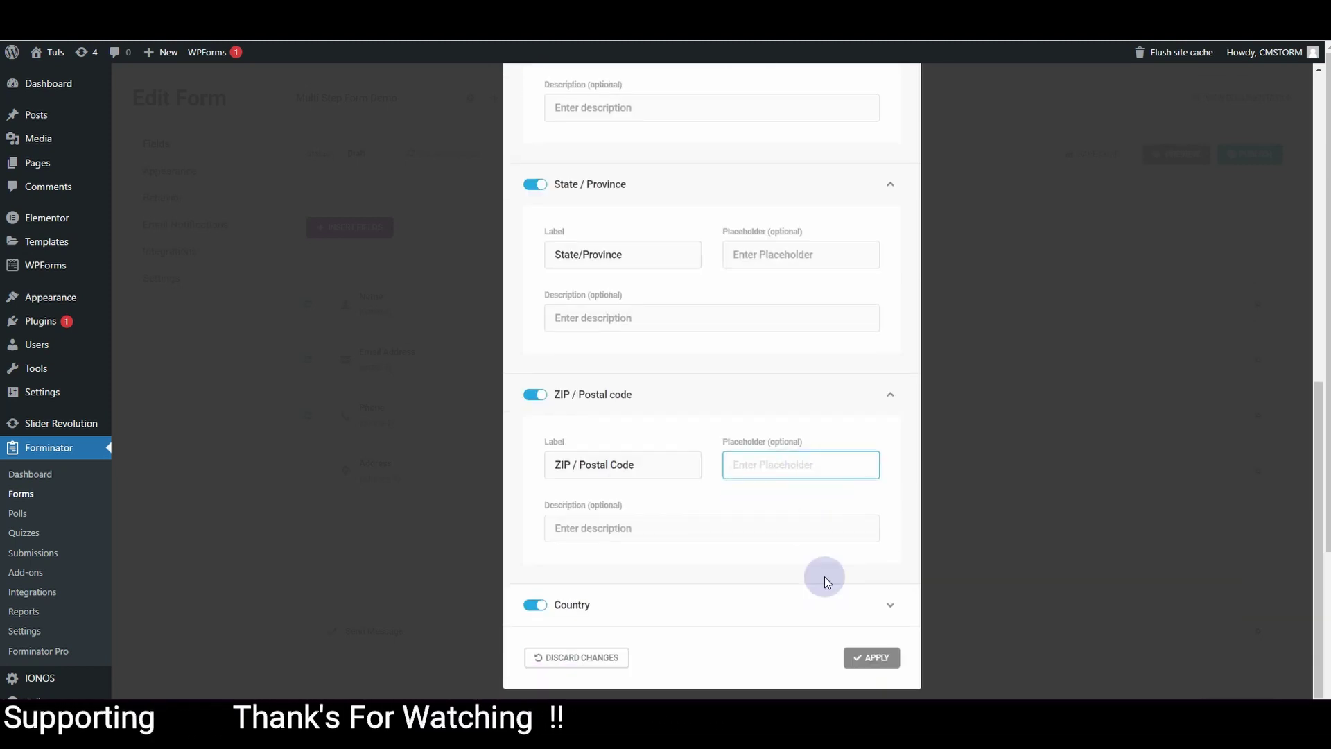
{"action": "left_click", "coordinate": [885, 603]}
{"action": "scroll", "coordinate": [849, 613], "scroll_direction": "down", "scroll_amount": 2}
{"action": "left_click", "coordinate": [865, 660]}
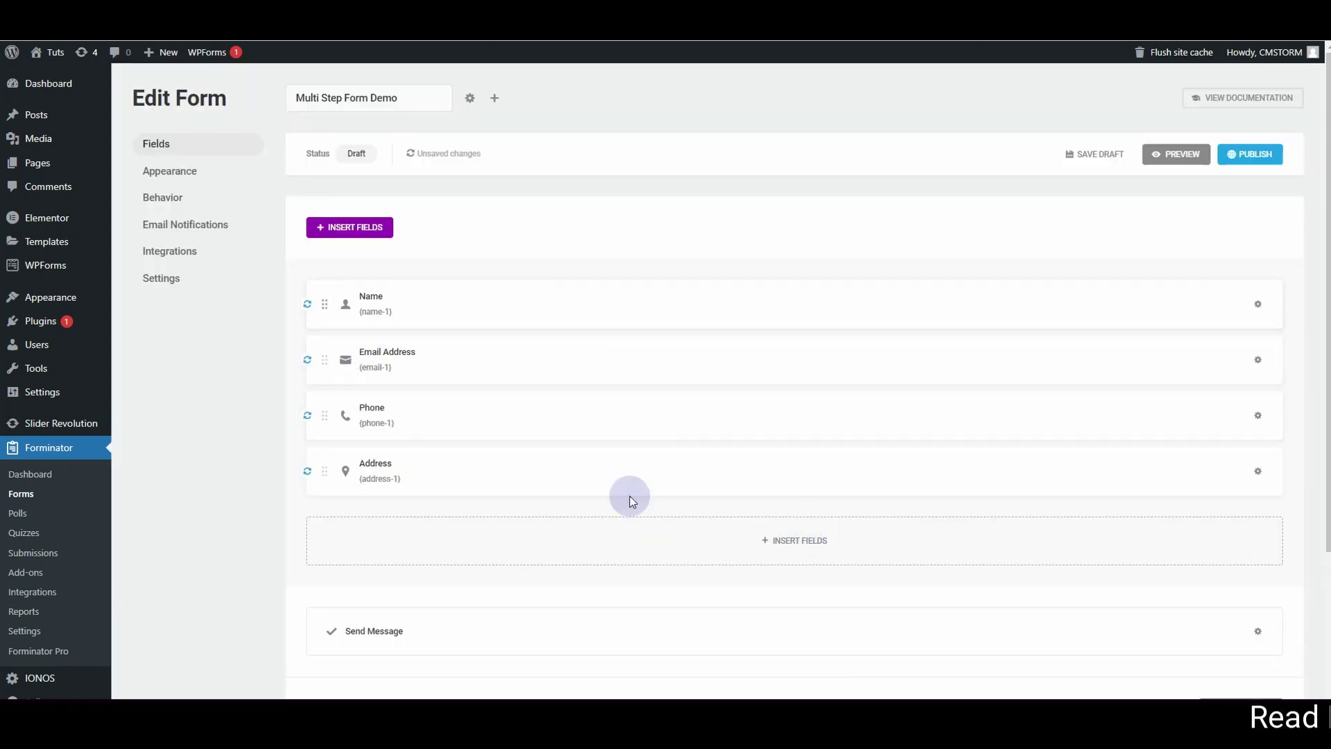
Step: Insert a Page Break field below the Address field
{"action": "left_click", "coordinate": [797, 541]}
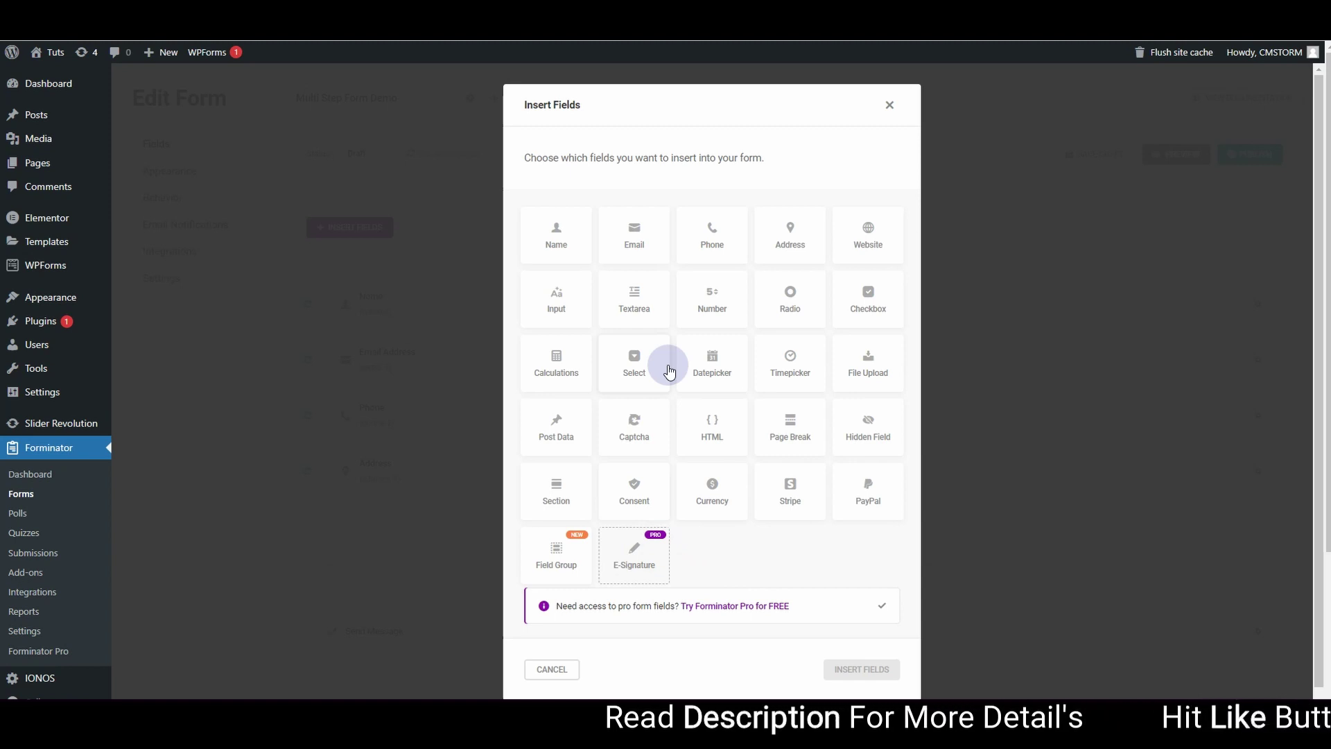
{"action": "left_click", "coordinate": [789, 443]}
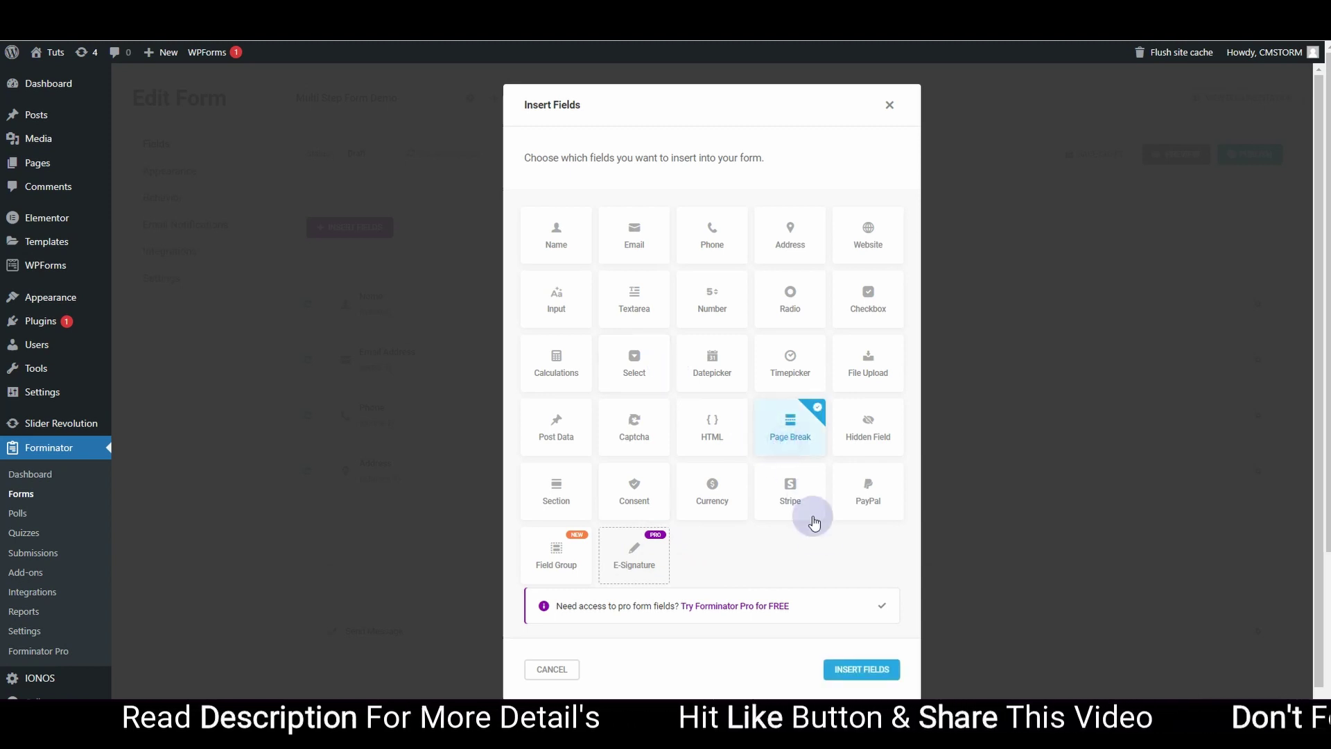
{"action": "left_click", "coordinate": [854, 683]}
{"action": "scroll", "coordinate": [547, 423], "scroll_direction": "down", "scroll_amount": 2}
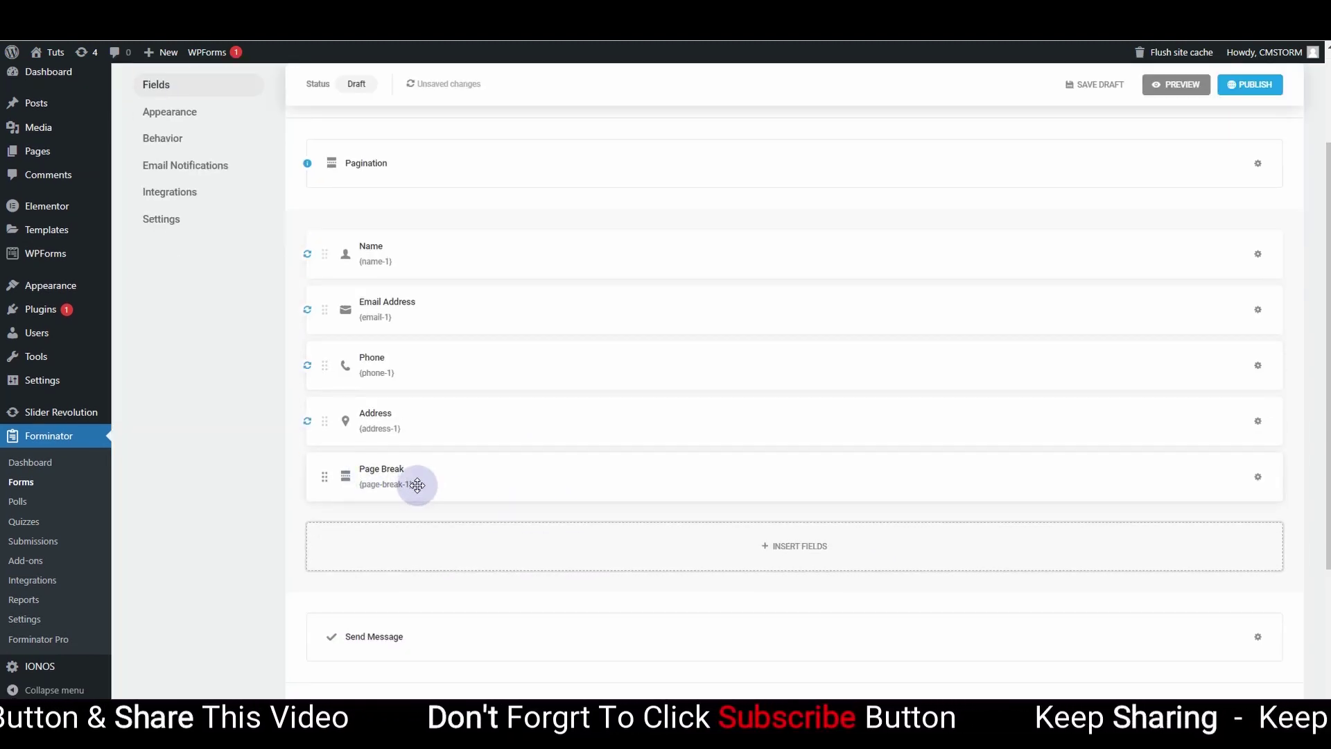
Step: Change the Pagination label of the first page from 'Page 1' to 'Contact Details'
{"action": "left_click", "coordinate": [411, 166]}
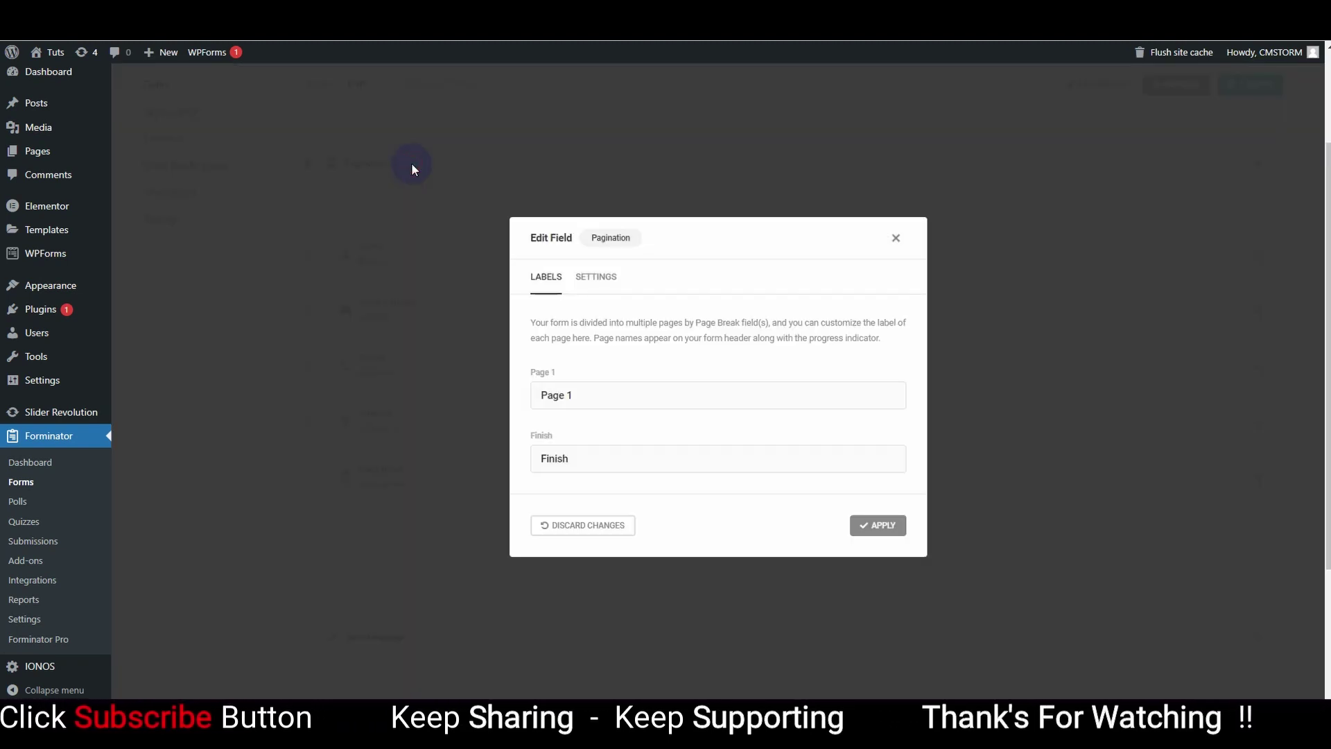
{"action": "left_click", "coordinate": [539, 388]}
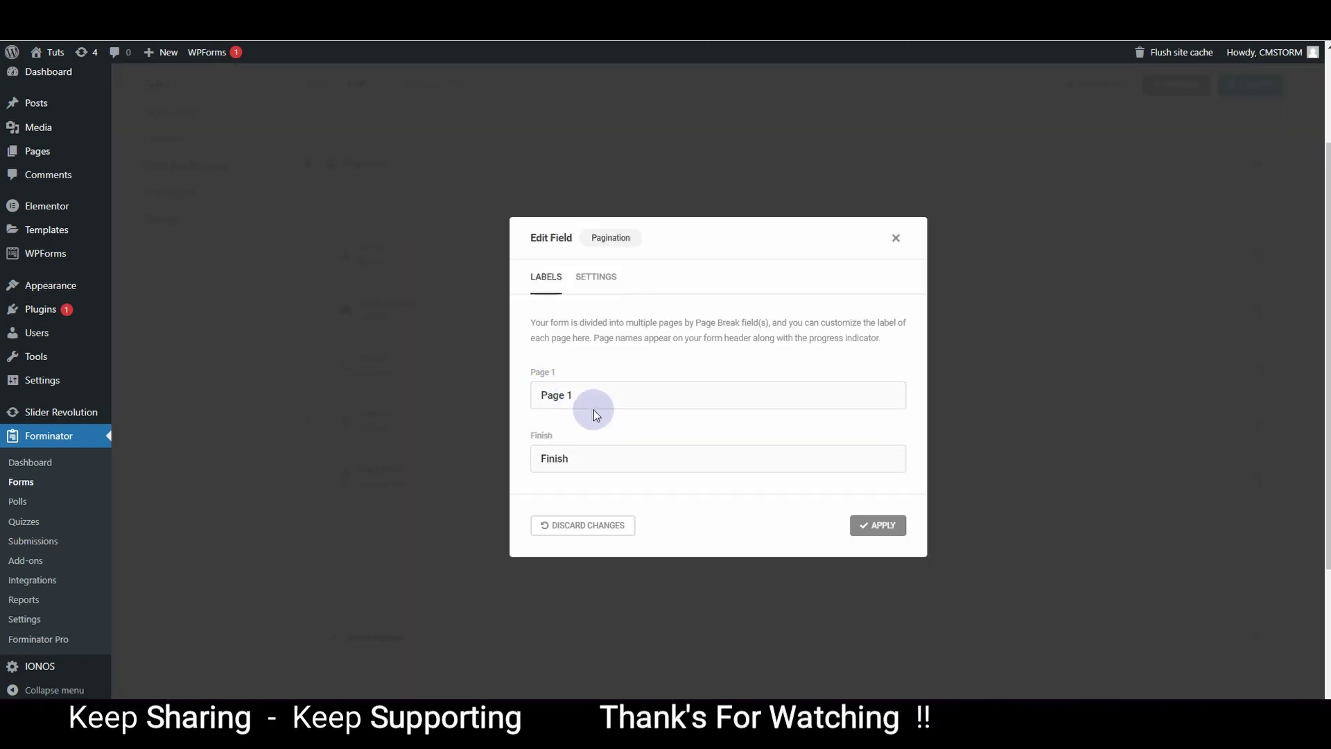
{"action": "left_click", "coordinate": [564, 392]}
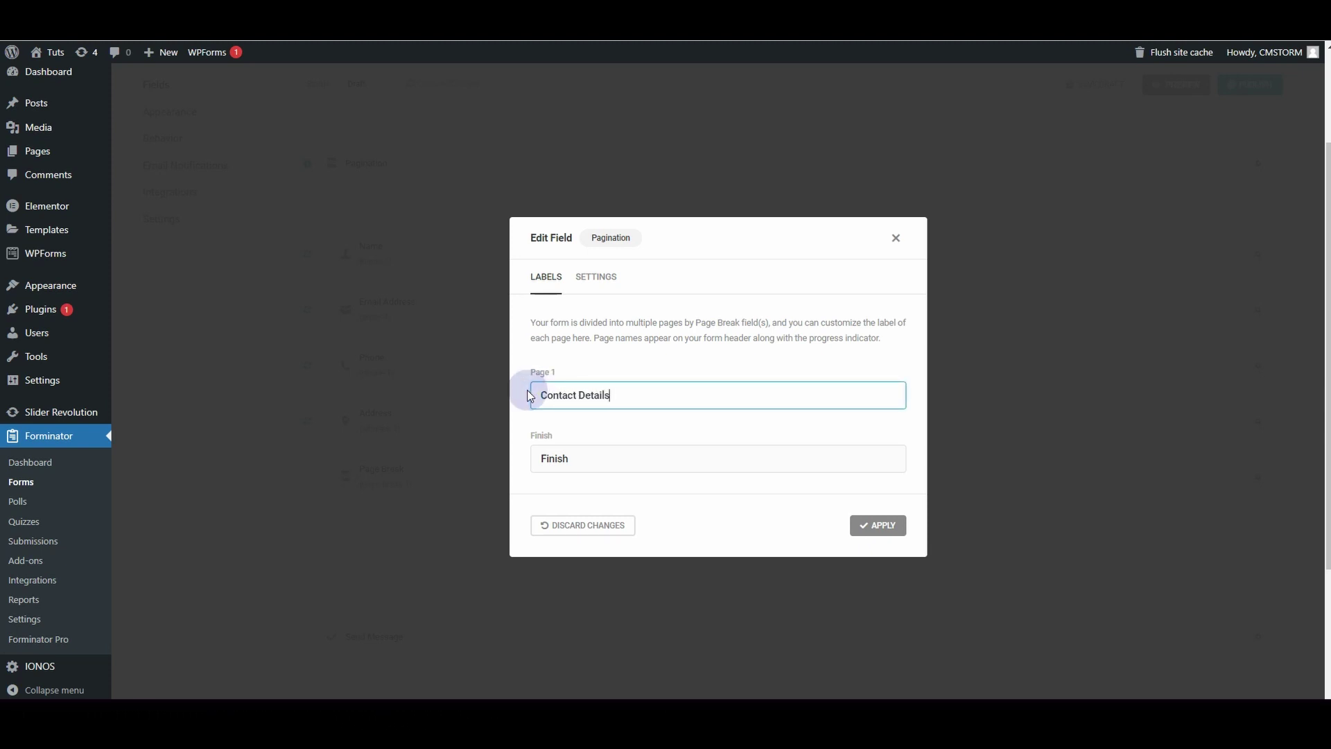
{"action": "left_click", "coordinate": [884, 525]}
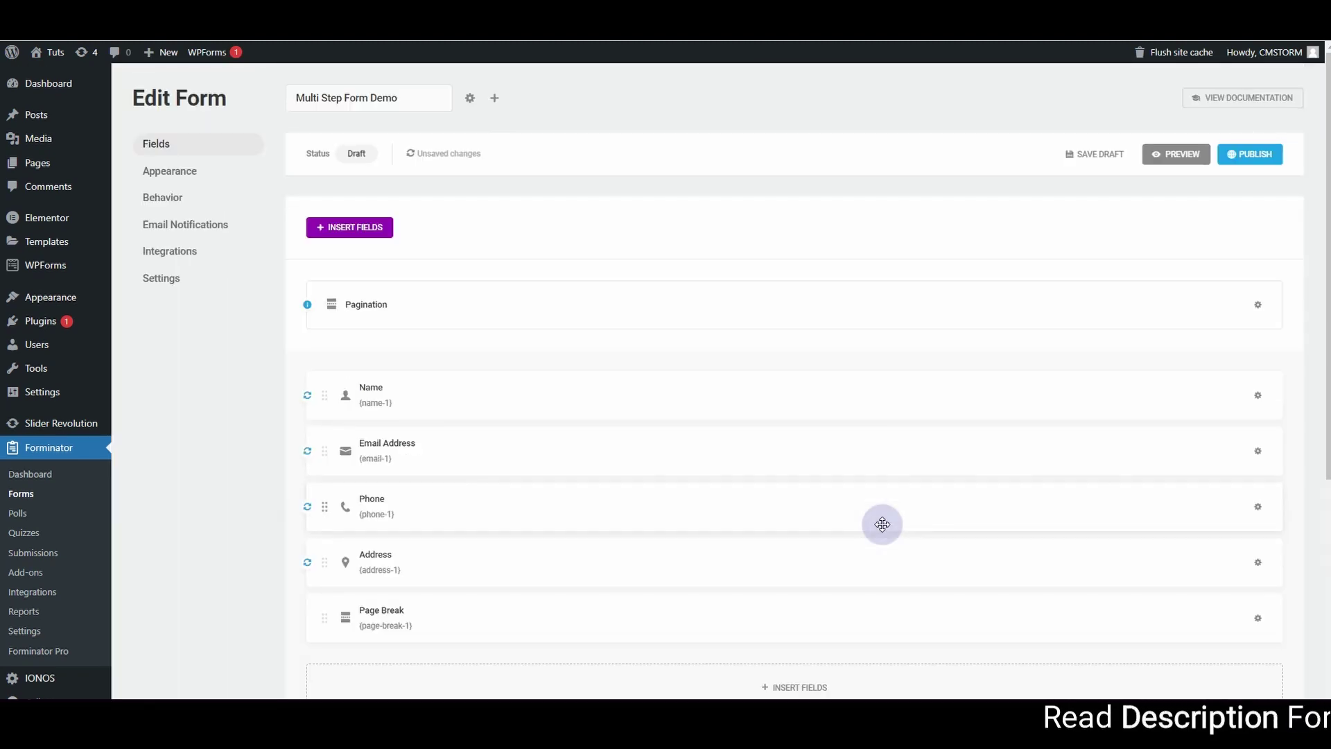
{"action": "scroll", "coordinate": [556, 470], "scroll_direction": "down", "scroll_amount": 5}
Step: Insert a Website field after the page break
{"action": "left_click", "coordinate": [816, 351]}
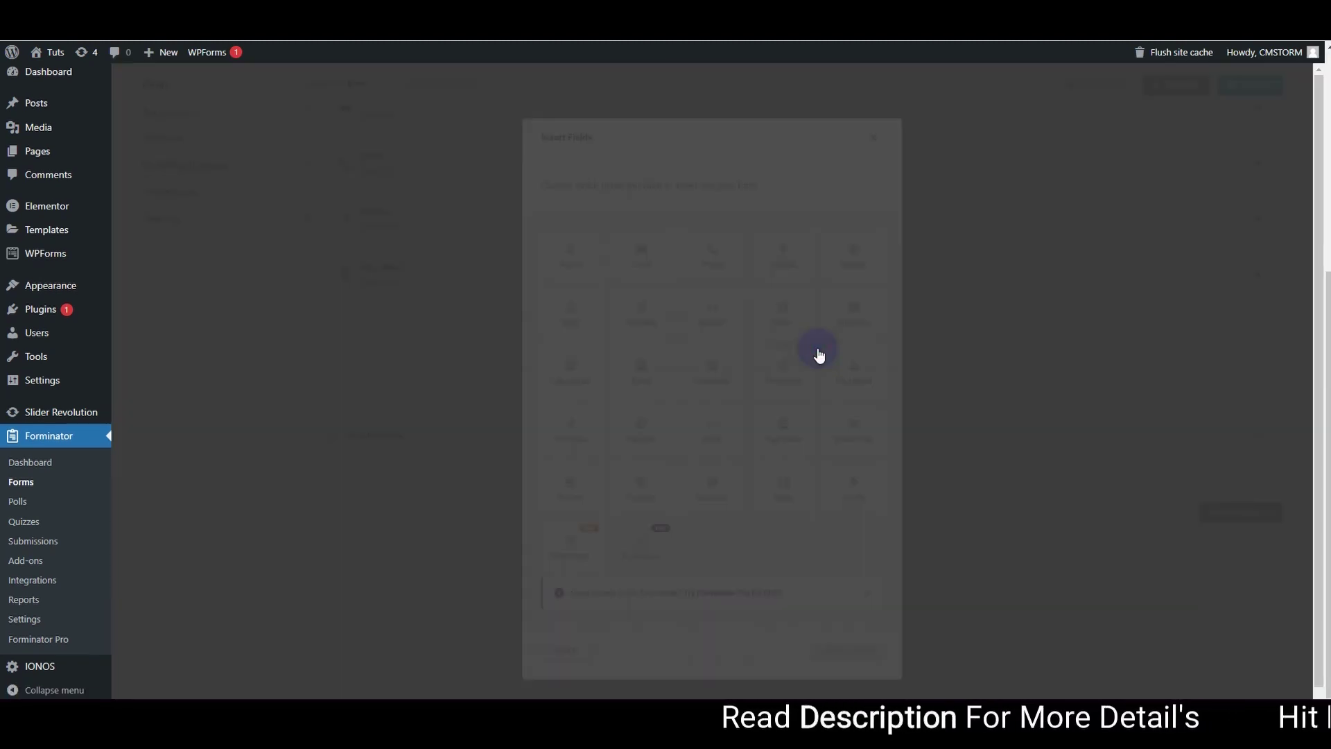
{"action": "left_click", "coordinate": [890, 100]}
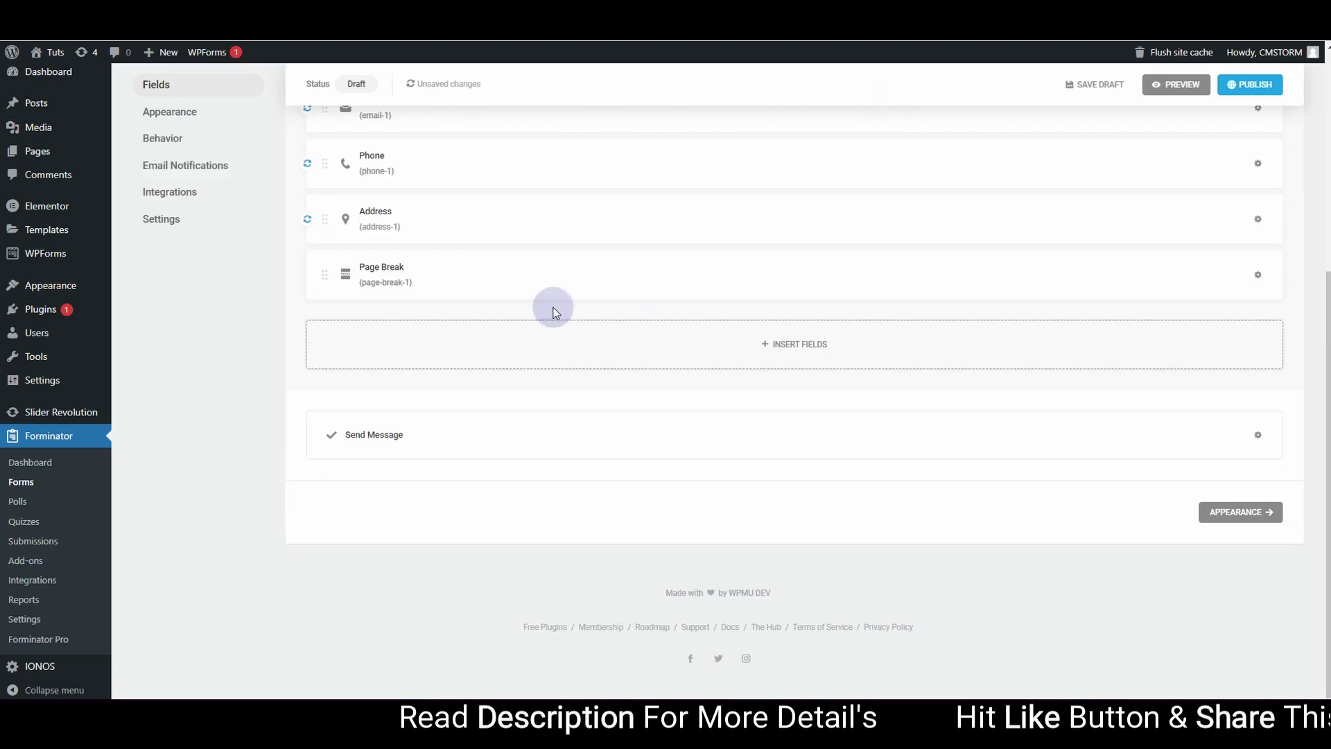
{"action": "left_click", "coordinate": [615, 370]}
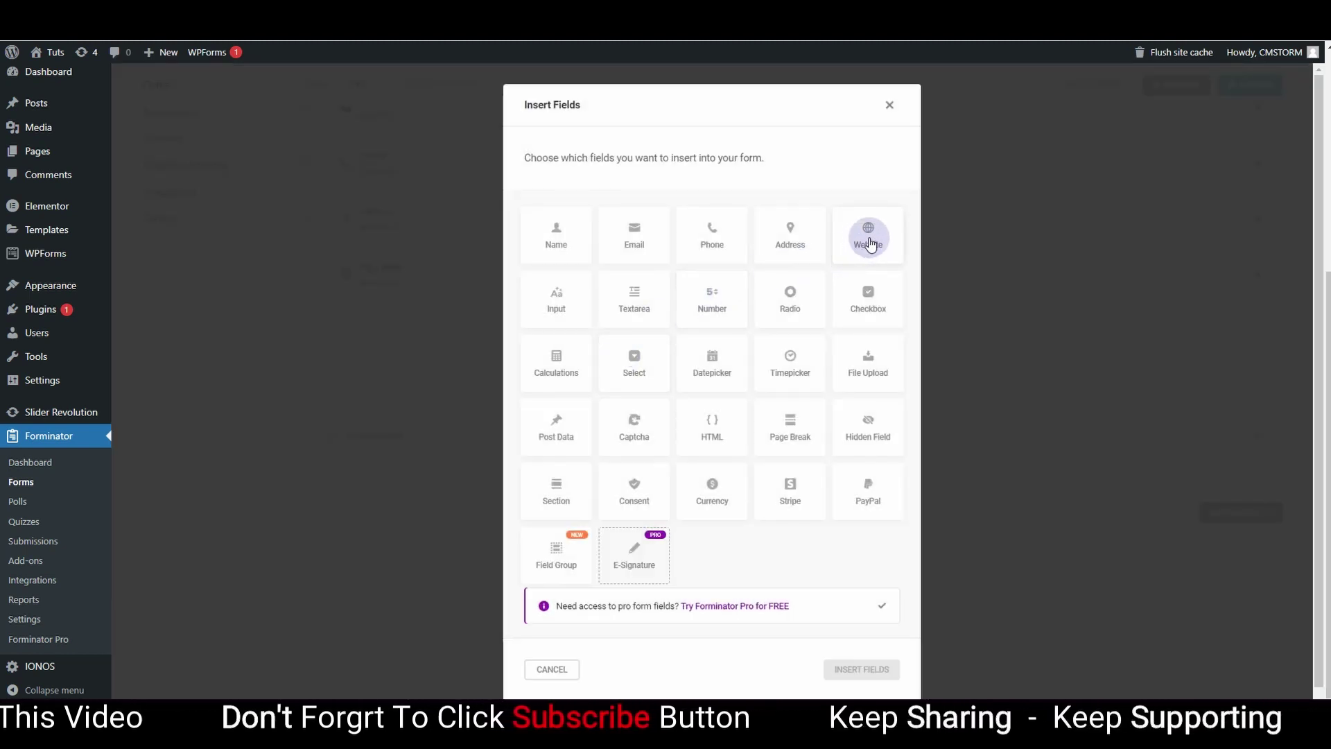
{"action": "left_click", "coordinate": [849, 255]}
{"action": "left_click", "coordinate": [870, 667]}
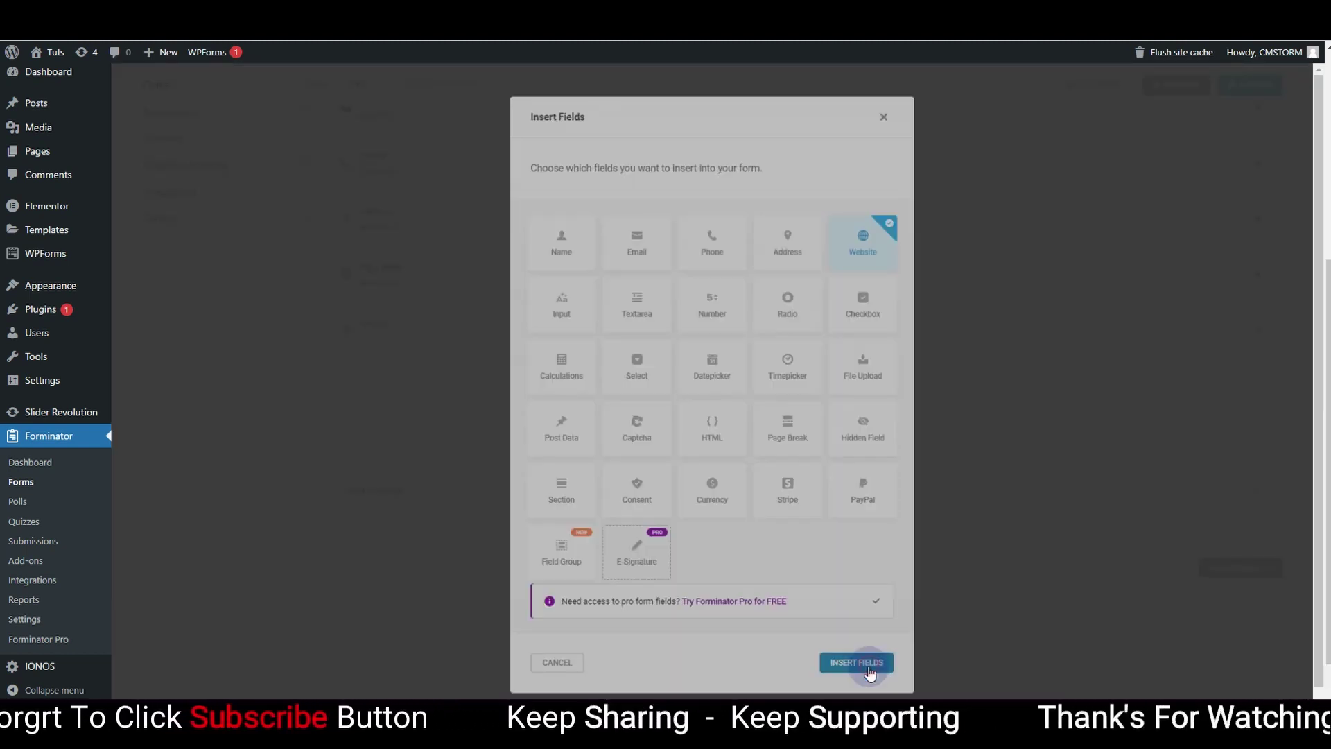
Step: Label the Website field 'Your Website' and remove its example placeholder
{"action": "left_click", "coordinate": [545, 343]}
{"action": "left_click", "coordinate": [537, 341]}
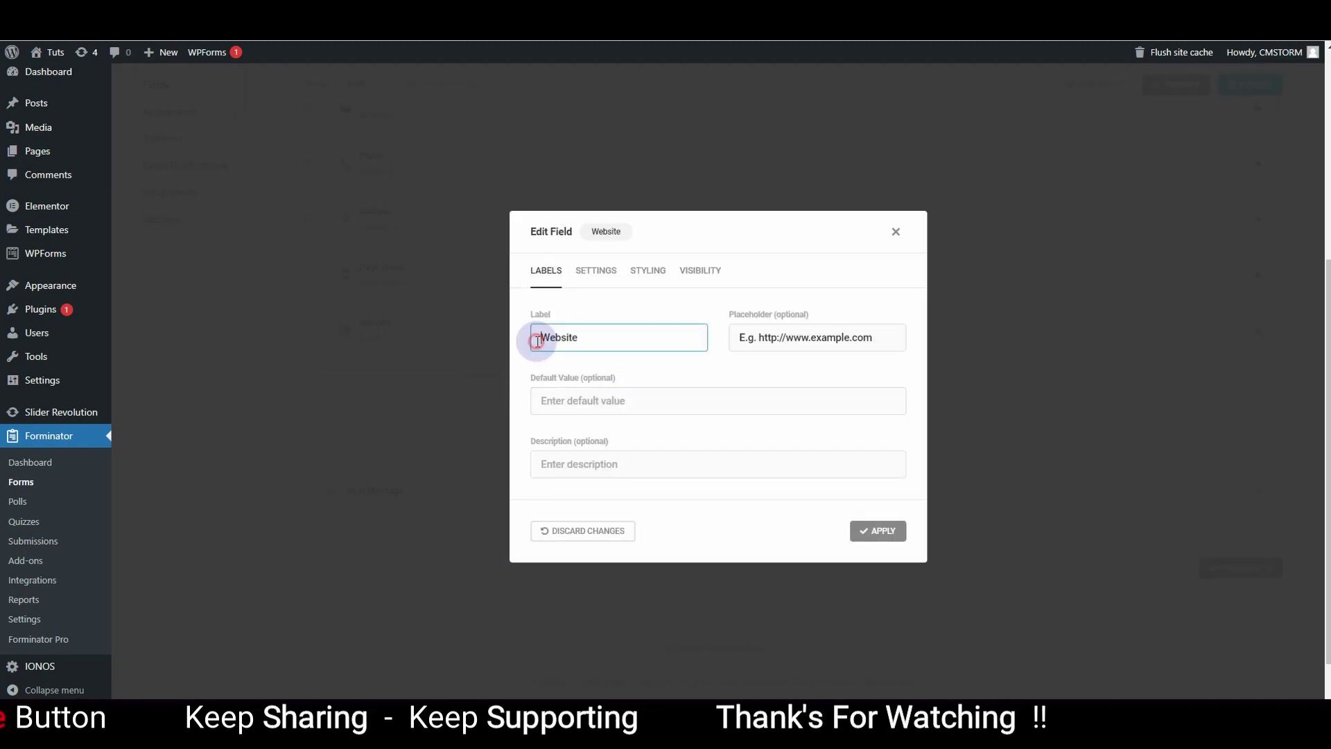
{"action": "type", "text": "Your"}
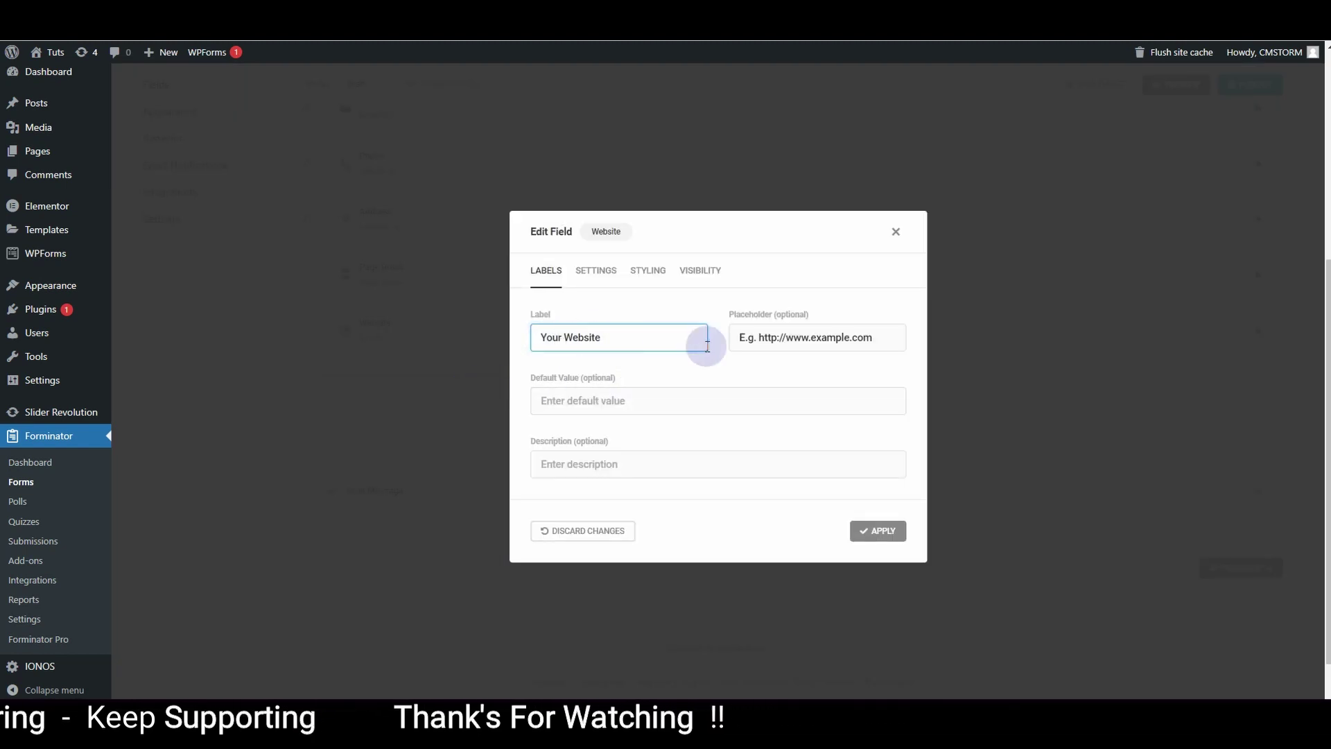
{"action": "triple_click", "coordinate": [795, 329]}
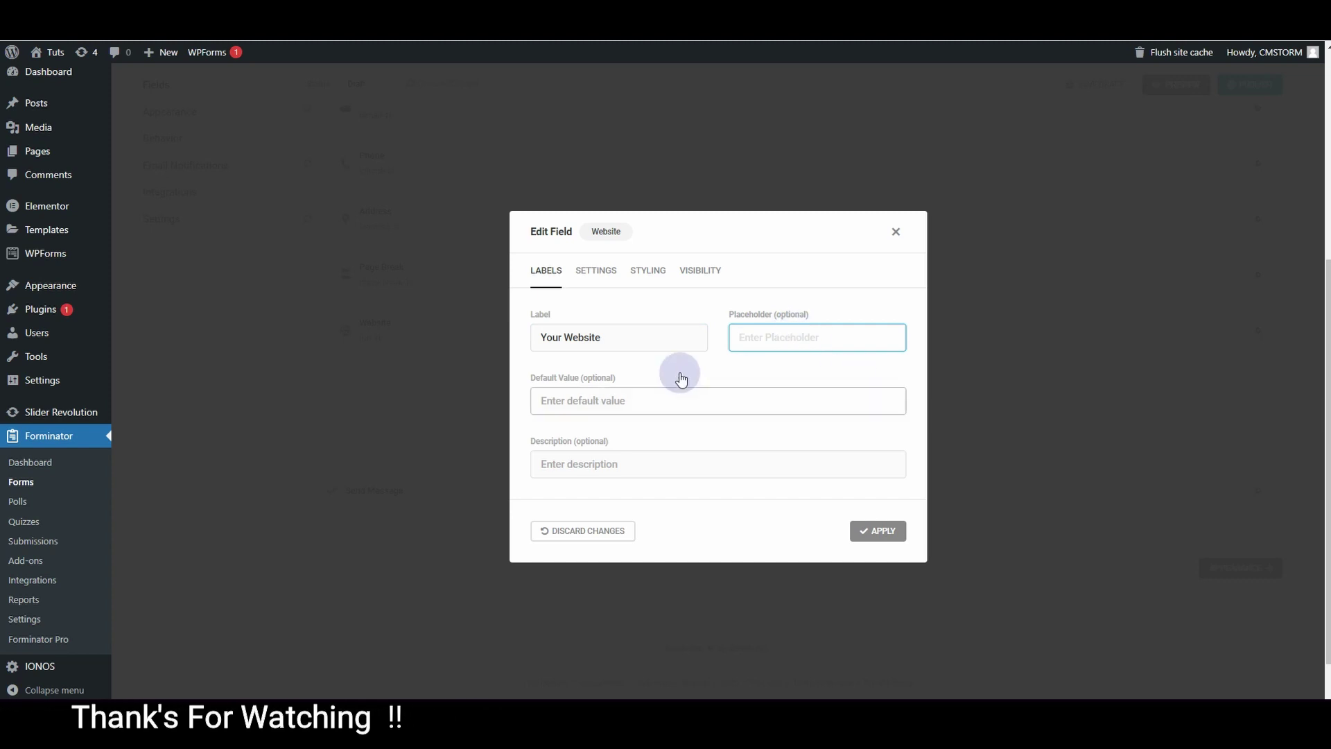
{"action": "left_click", "coordinate": [876, 530]}
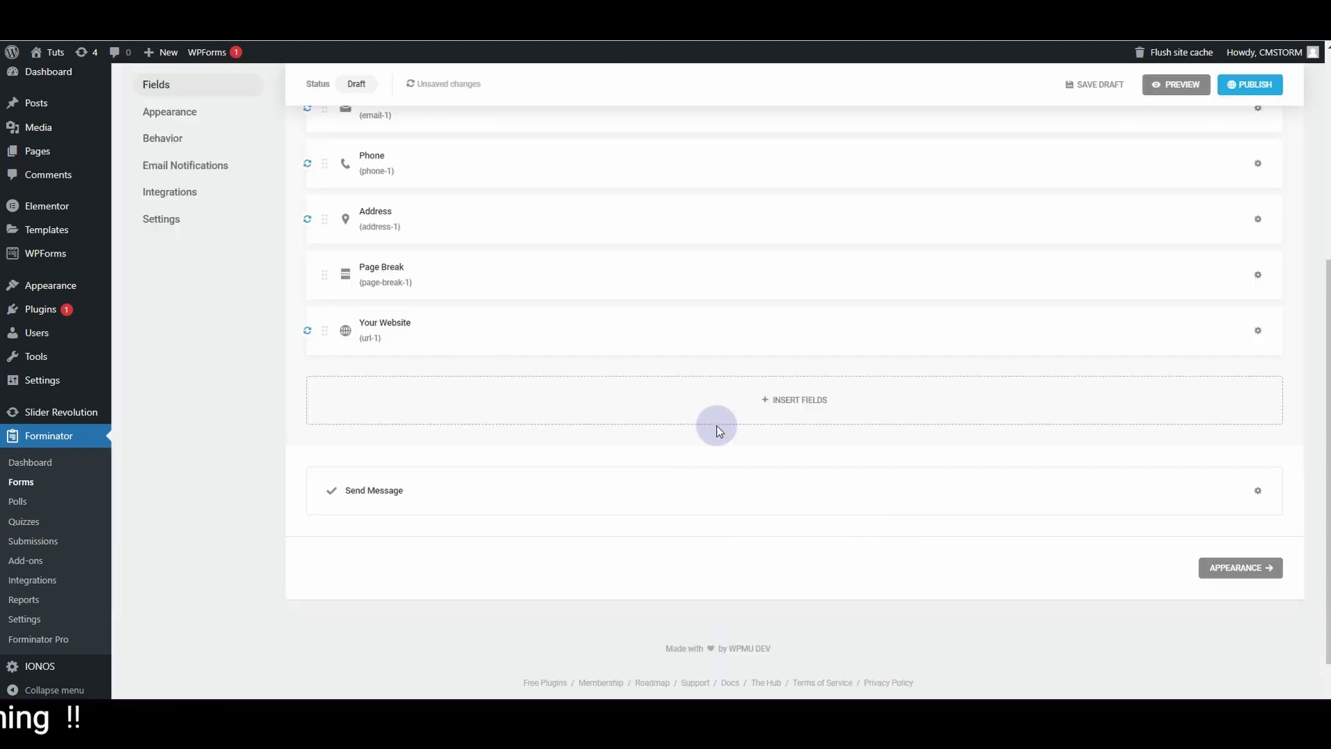
Step: Insert a Checkbox field labelled 'Choose service type'
{"action": "left_click", "coordinate": [718, 427]}
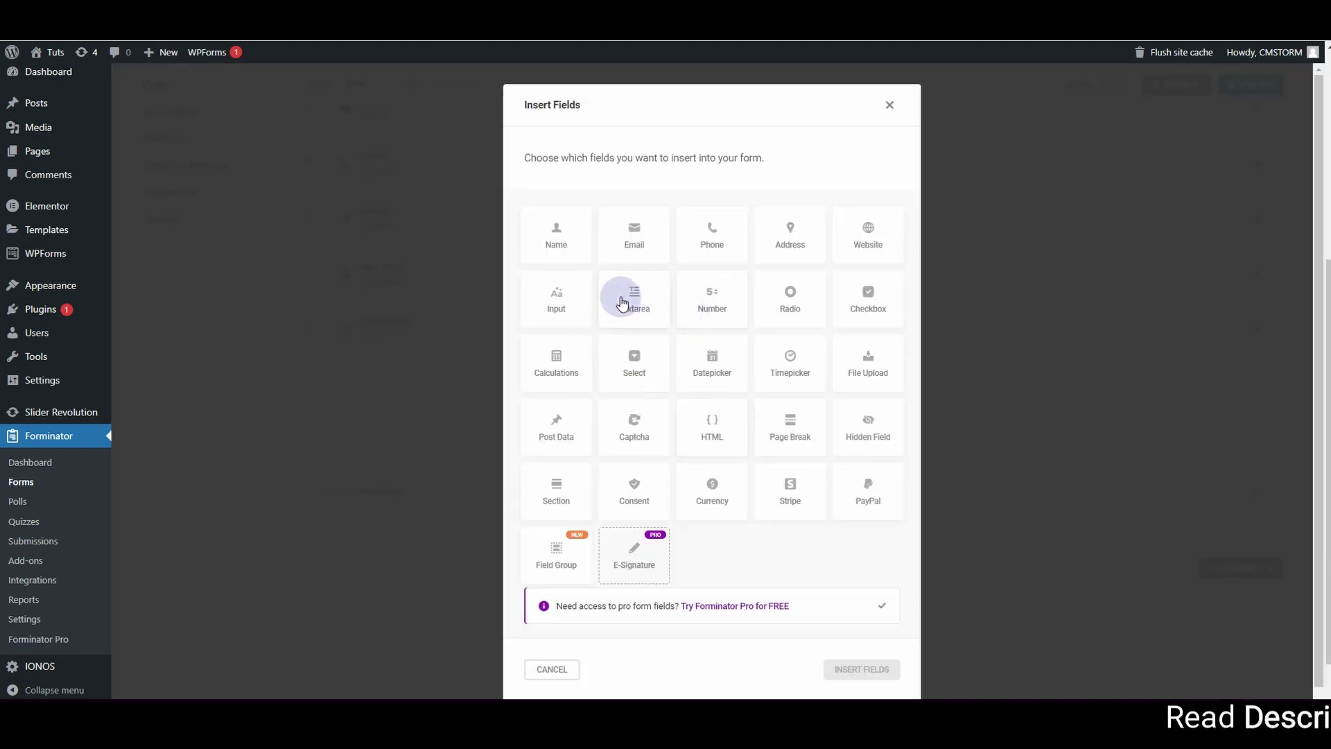
{"action": "left_click", "coordinate": [868, 305]}
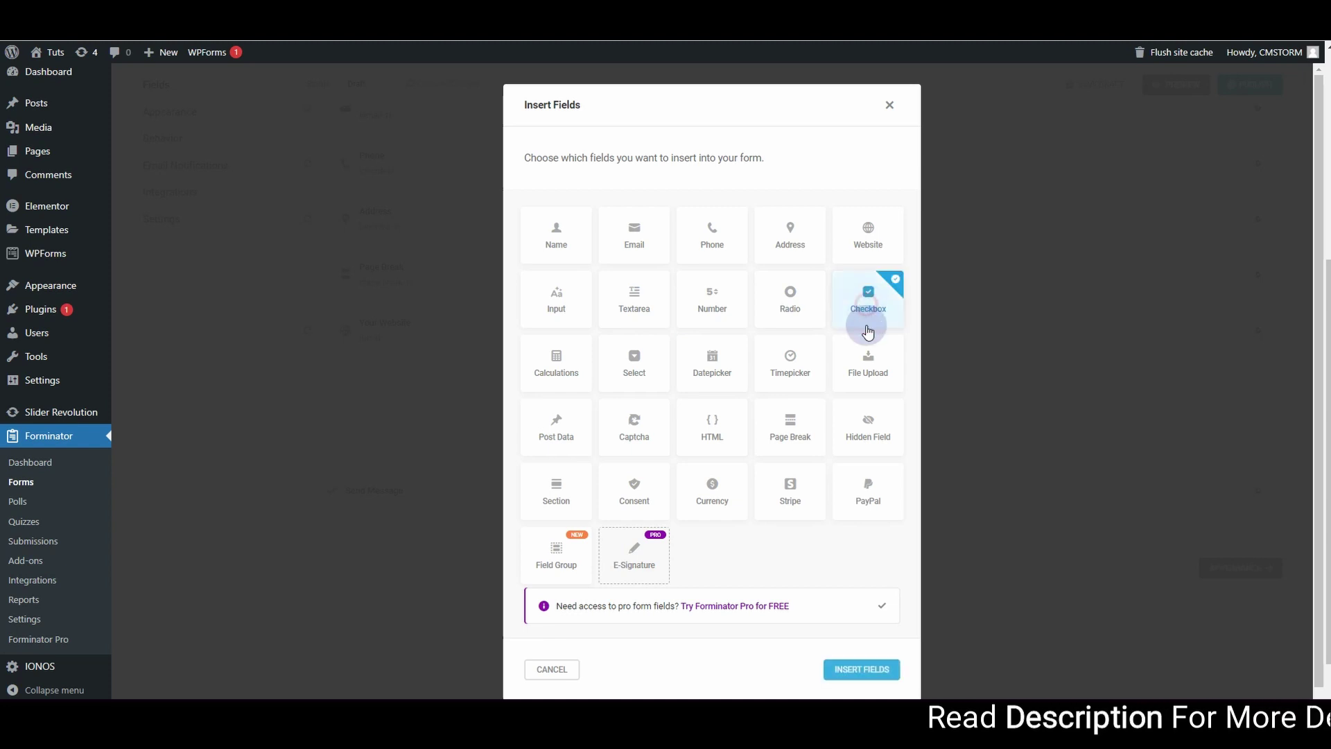
{"action": "left_click", "coordinate": [862, 669]}
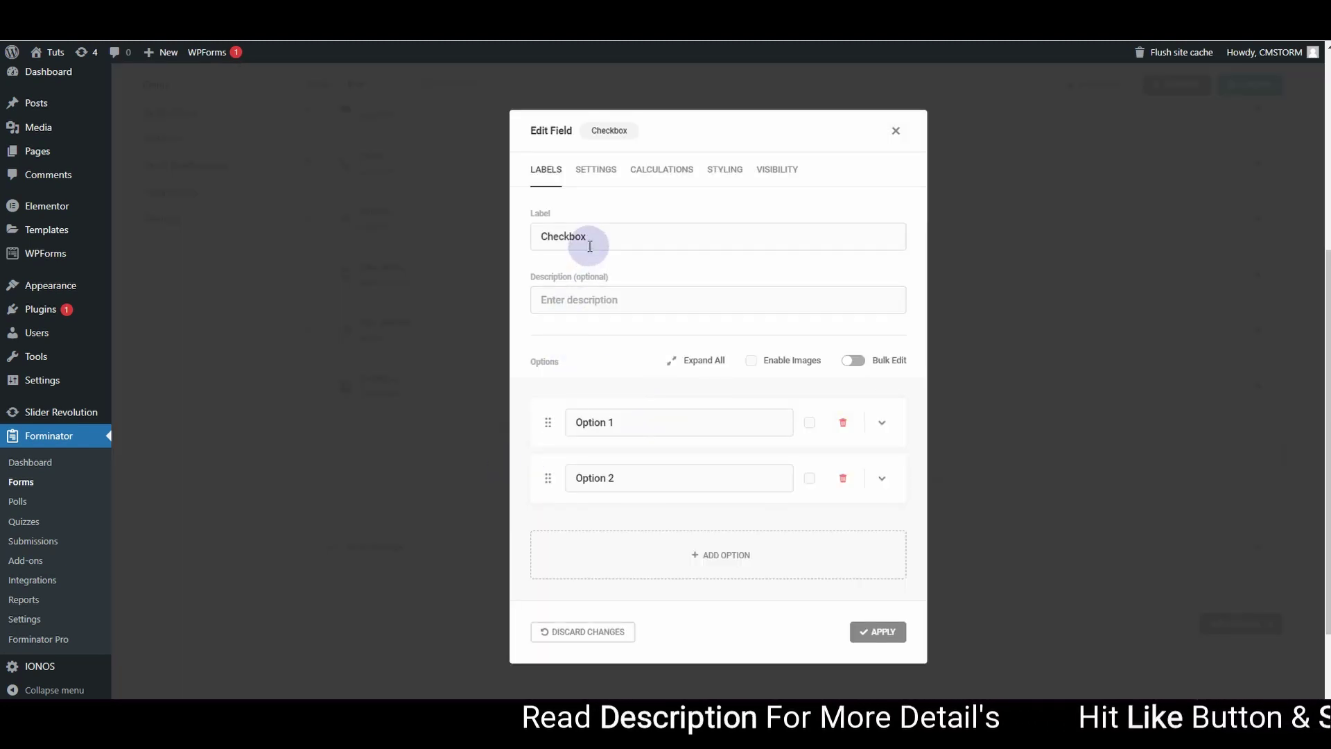
{"action": "double_click", "coordinate": [589, 243]}
{"action": "type", "text": "Cho"}
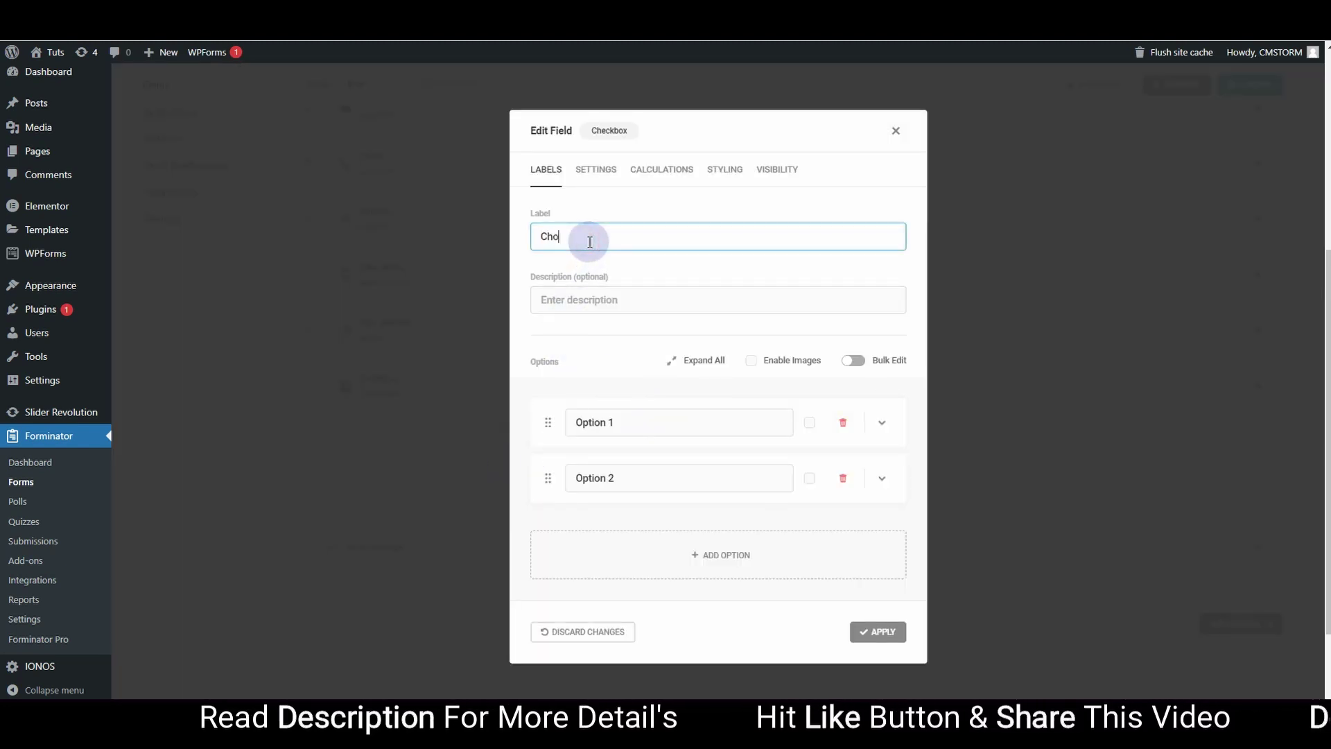
{"action": "type", "text": "ose one"}
{"action": "key", "text": "BackSpace"}
{"action": "key", "text": "BackSpace"}
{"action": "key", "text": "BackSpace"}
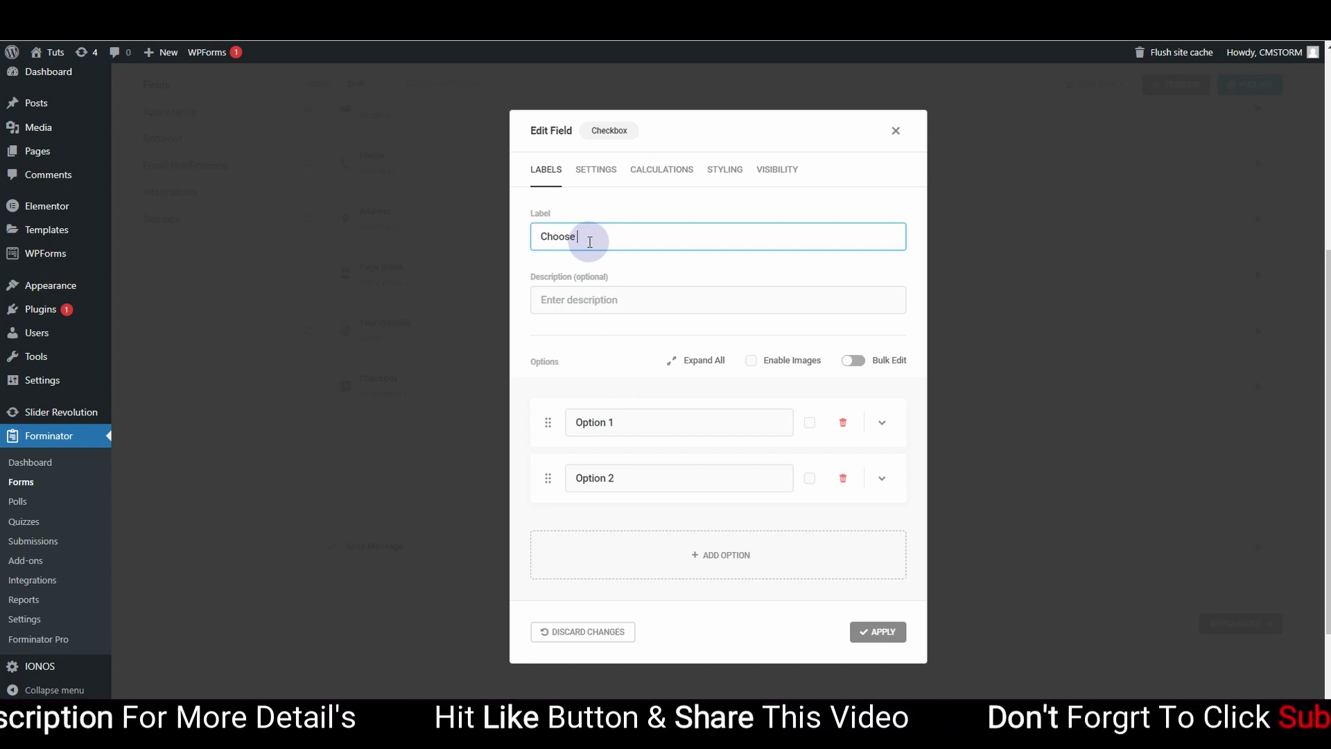
{"action": "type", "text": "service type"}
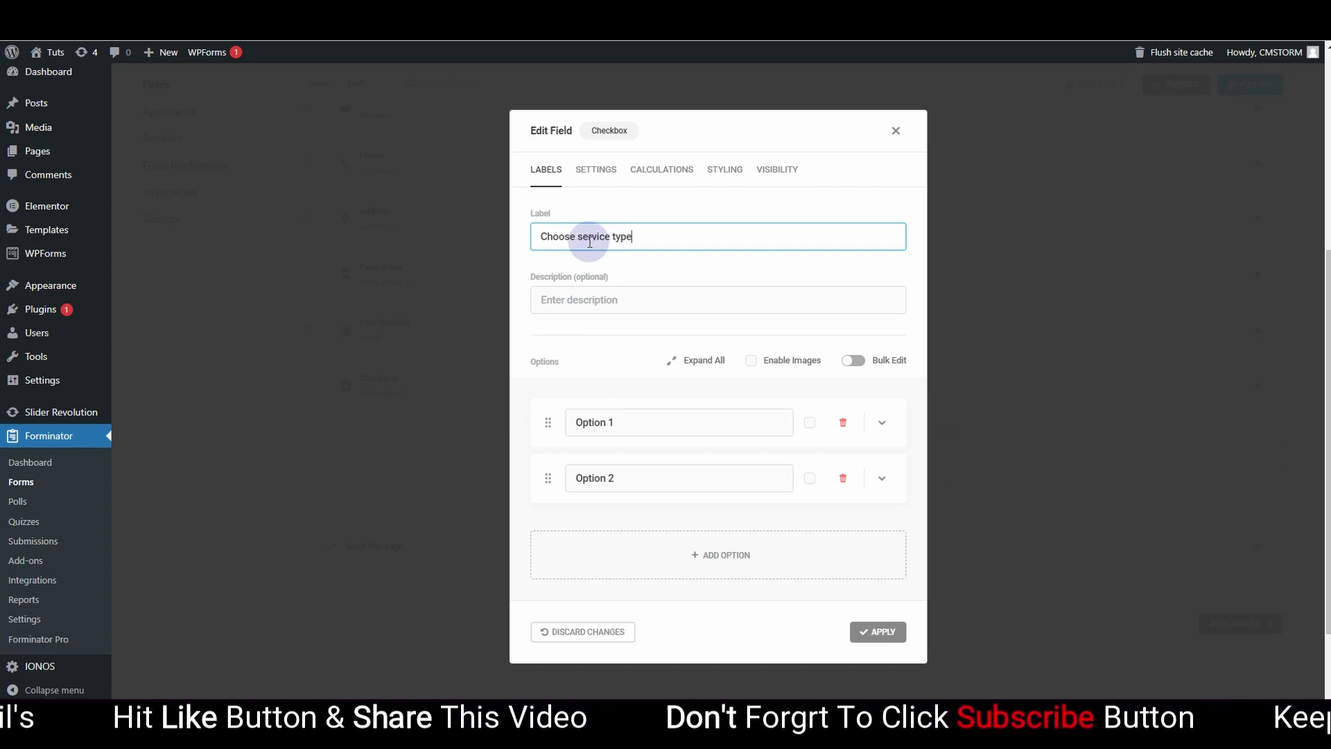
Step: Set options including 'B2b lead generation', 'Group insurance lead generation' and 'Any other type of lead generation'
{"action": "triple_click", "coordinate": [641, 419]}
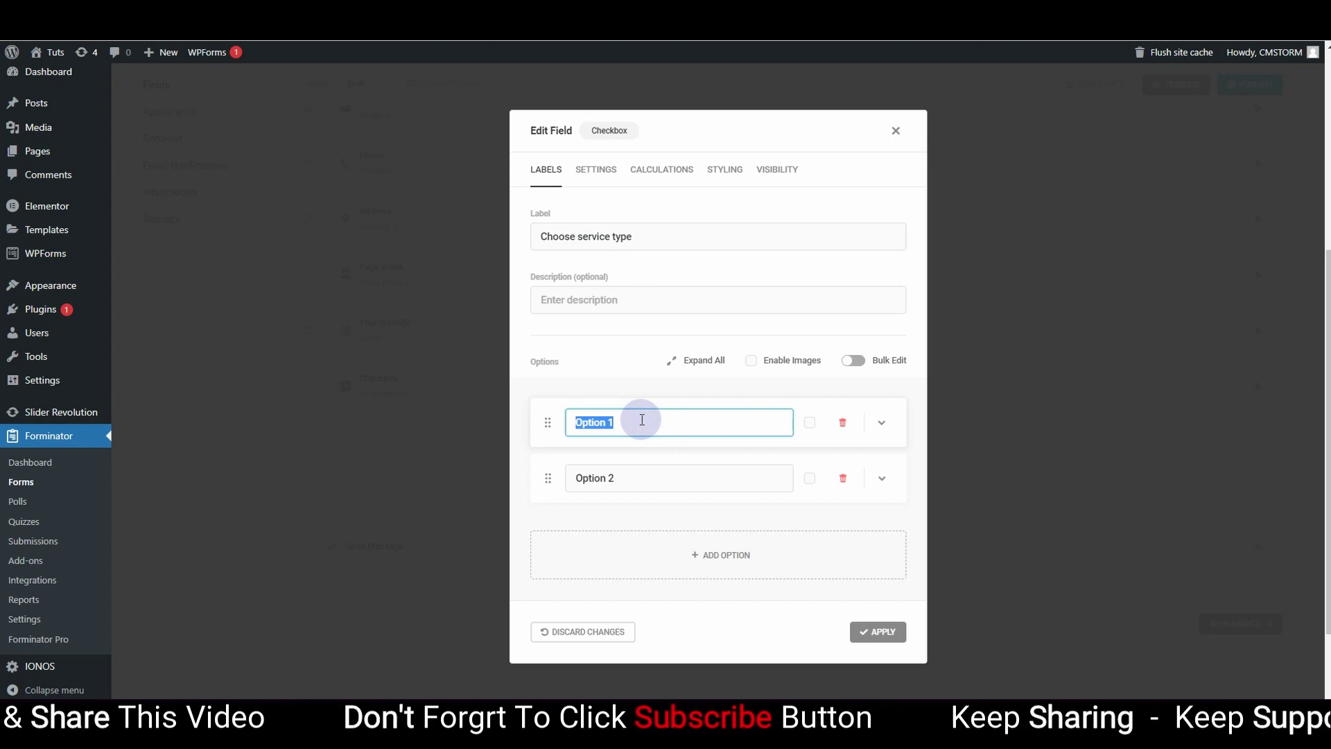
{"action": "type", "text": "B2b lead g"}
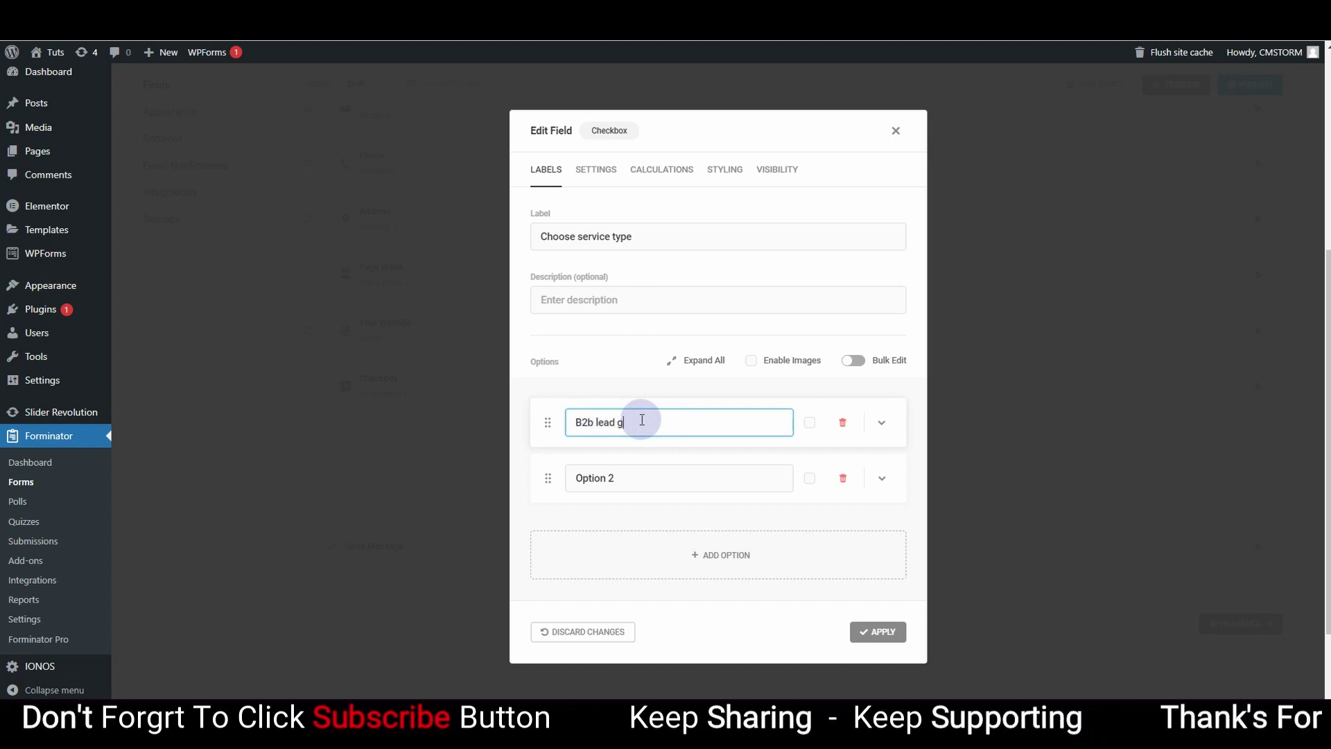
{"action": "type", "text": "eneration"}
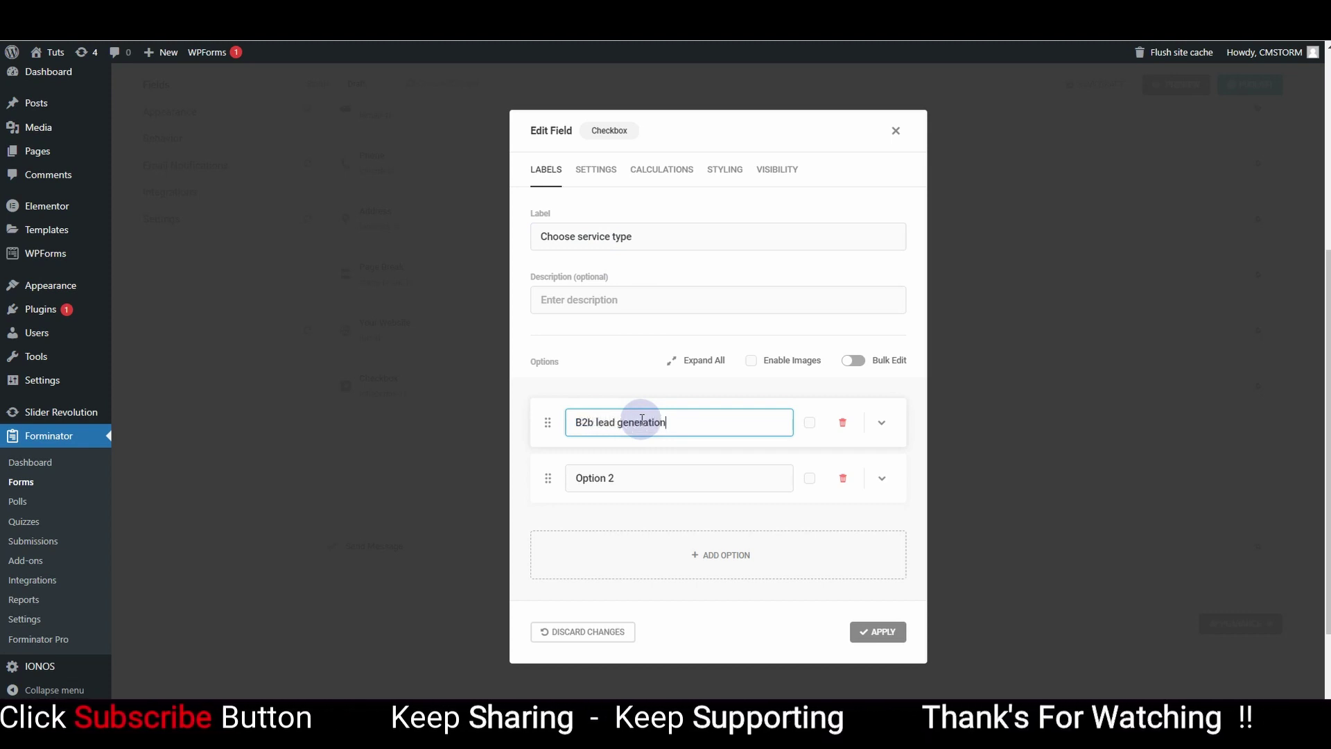
{"action": "triple_click", "coordinate": [627, 476]}
{"action": "type", "text": "B2B Appointment Set"}
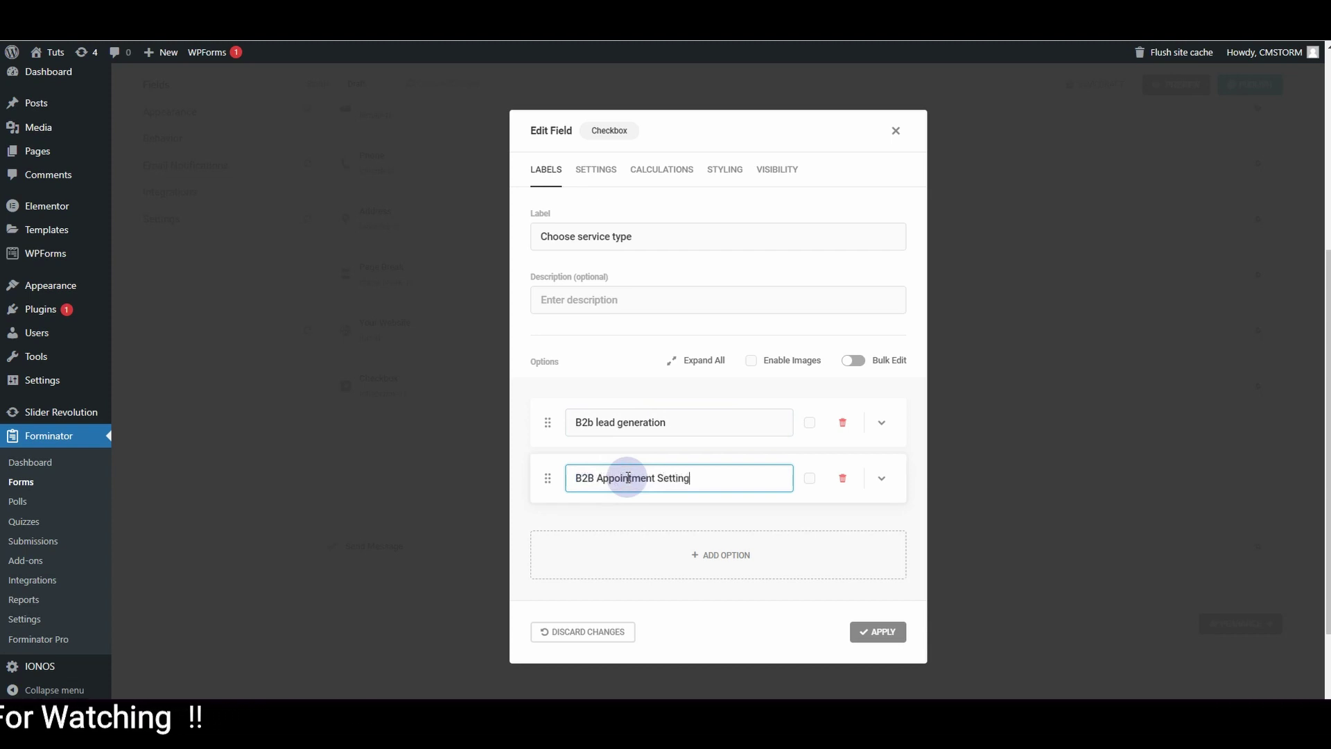
{"action": "left_click", "coordinate": [724, 554]}
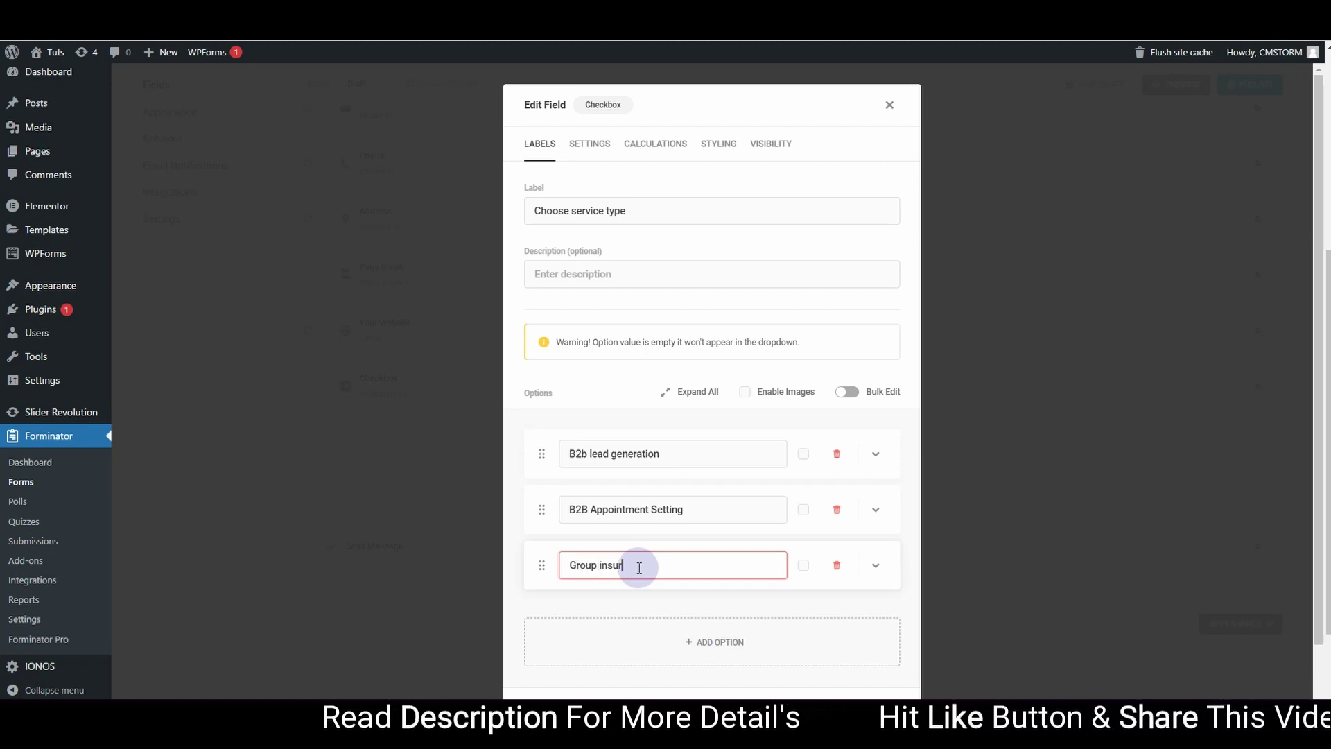
{"action": "type", "text": "Group insurance lead generation"}
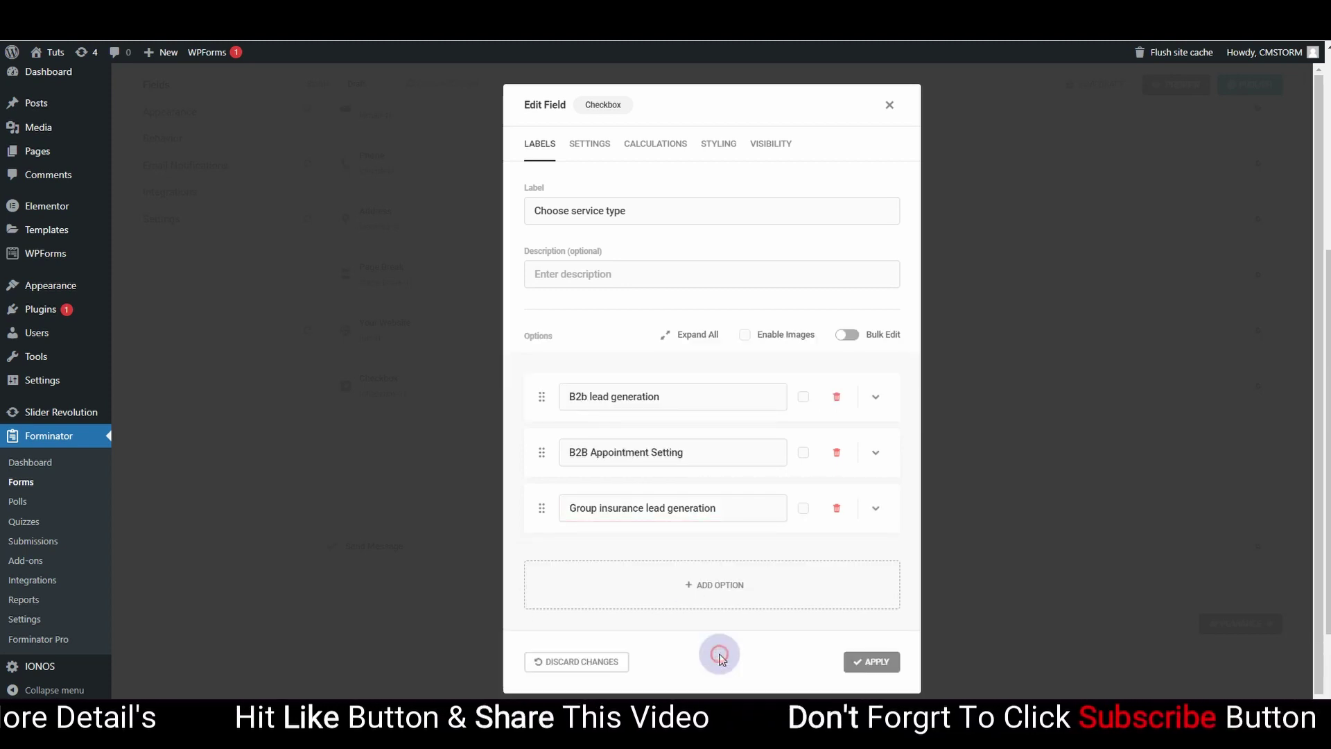
{"action": "left_click", "coordinate": [690, 609]}
{"action": "left_click", "coordinate": [610, 617]}
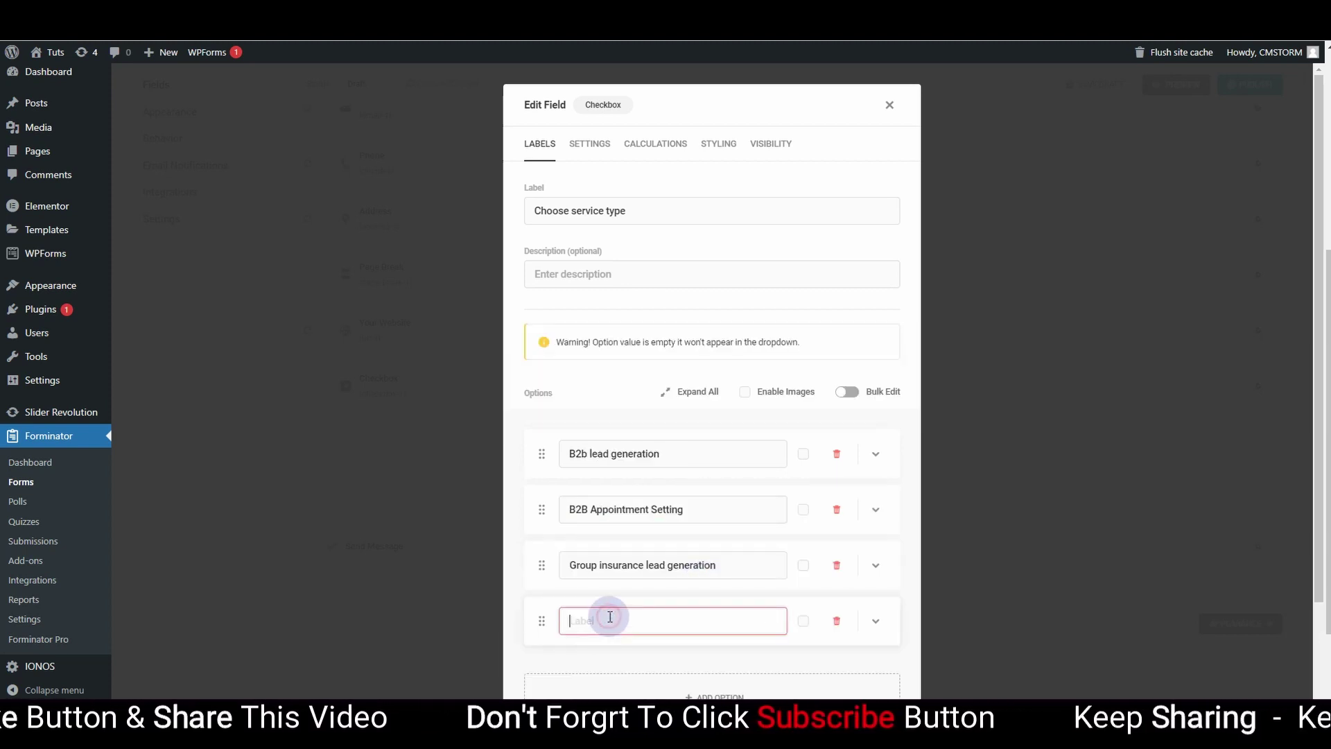
{"action": "type", "text": "Any other"}
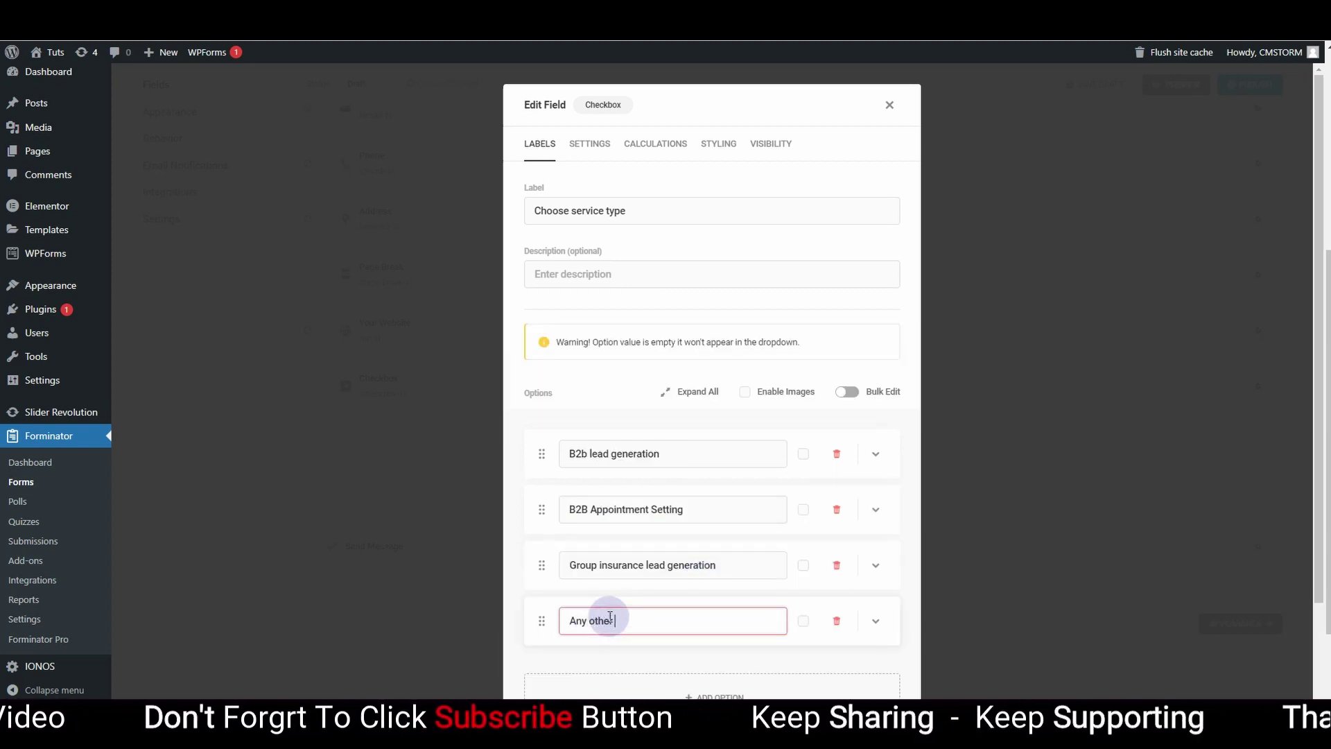
{"action": "type", "text": " type"}
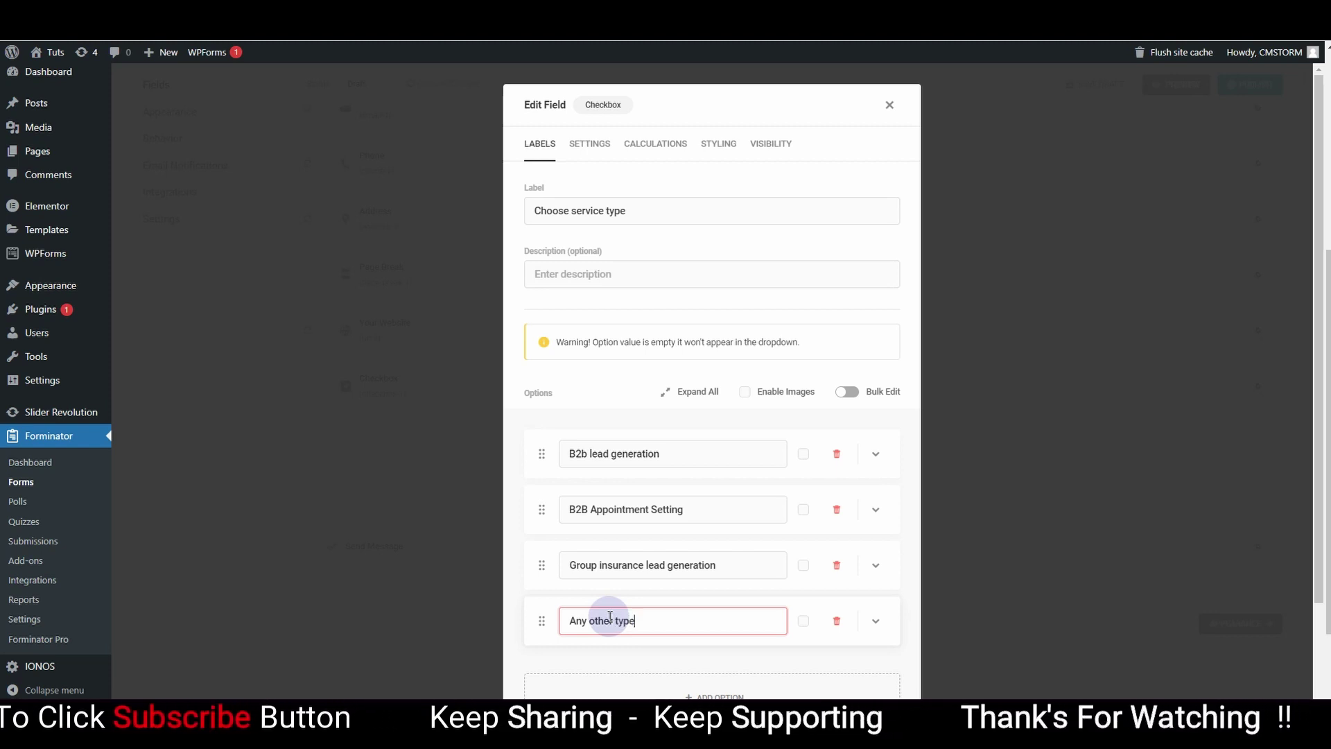
{"action": "type", "text": " of lead generation"}
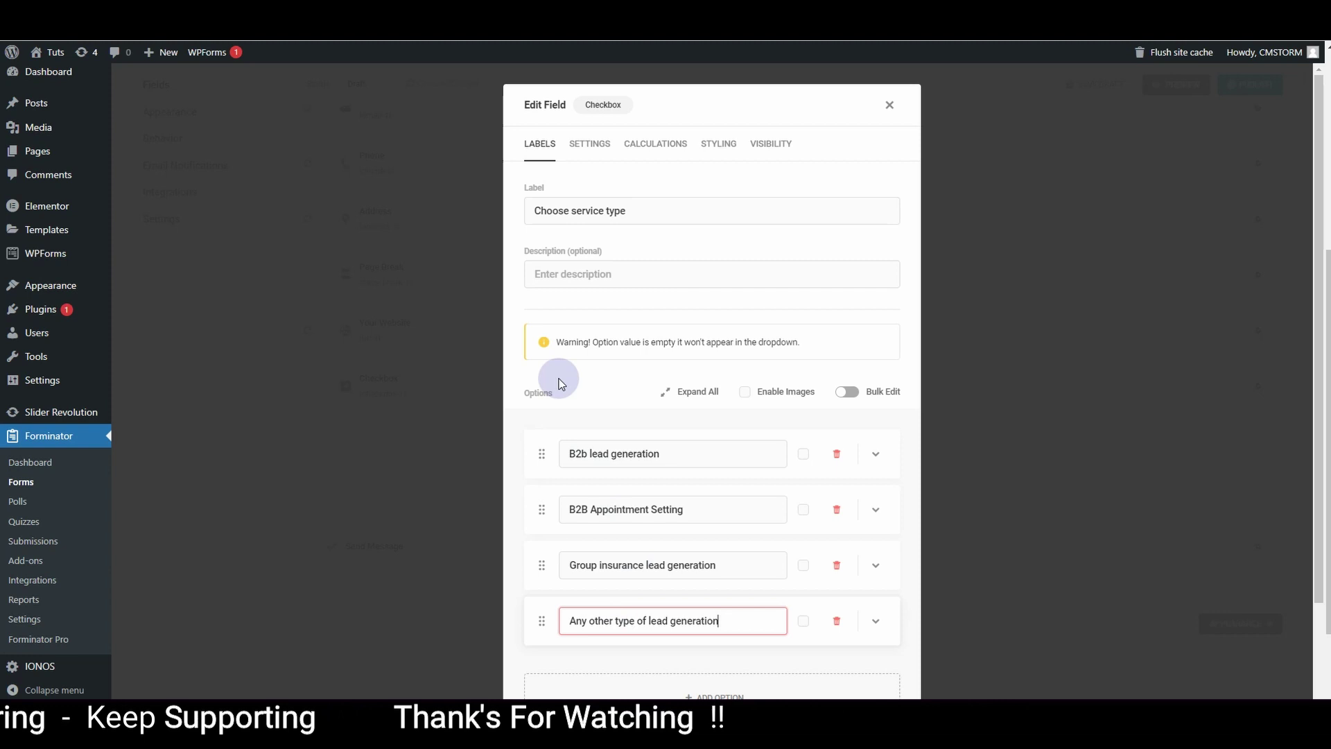
{"action": "scroll", "coordinate": [721, 280], "scroll_direction": "down", "scroll_amount": 2}
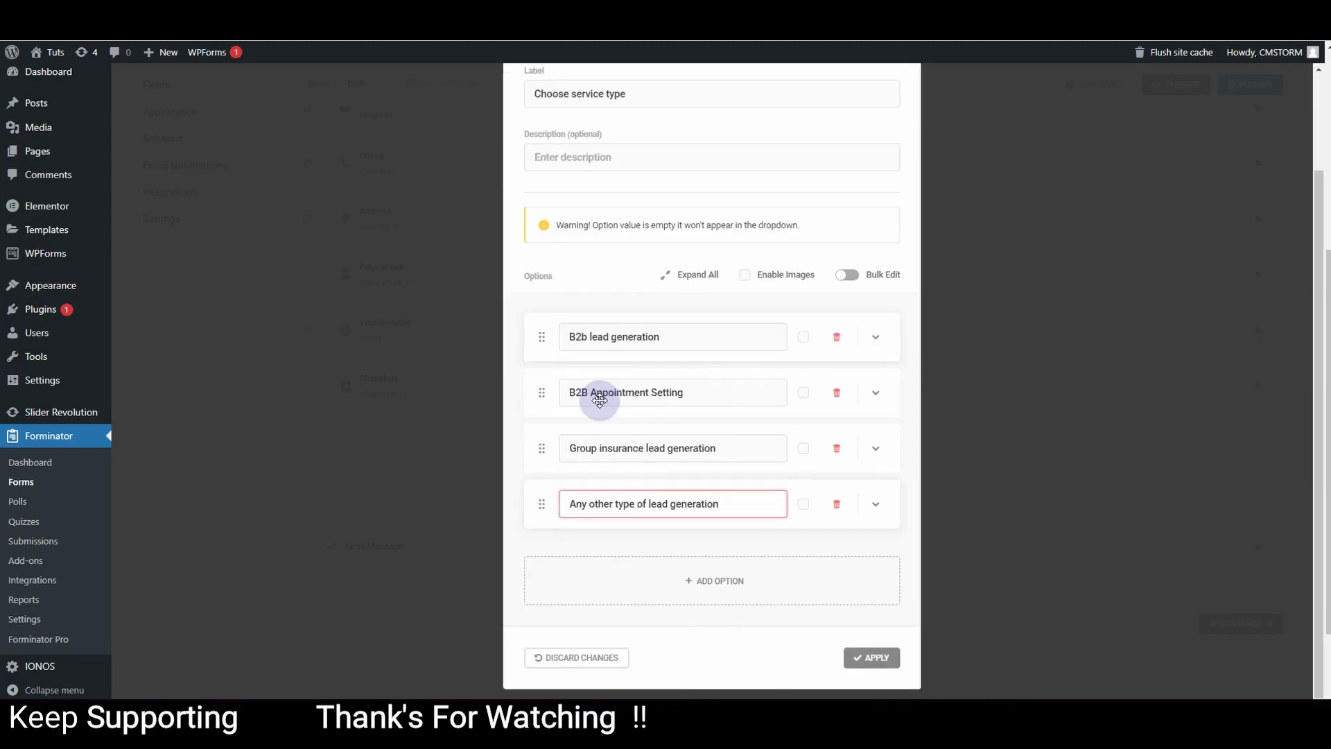
{"action": "left_click", "coordinate": [867, 656]}
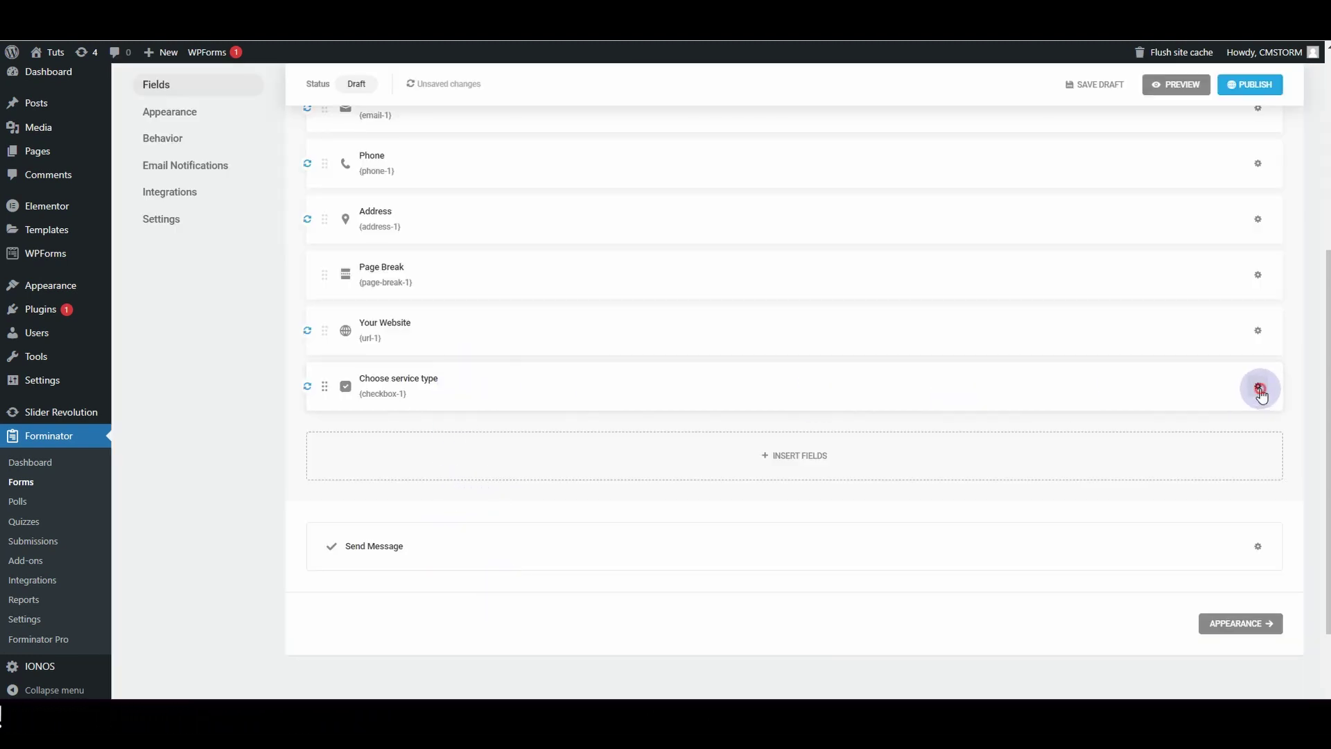
Step: Set the Choose service type checkbox layout to Horizontal
{"action": "left_click", "coordinate": [1260, 390]}
{"action": "left_click", "coordinate": [1208, 423]}
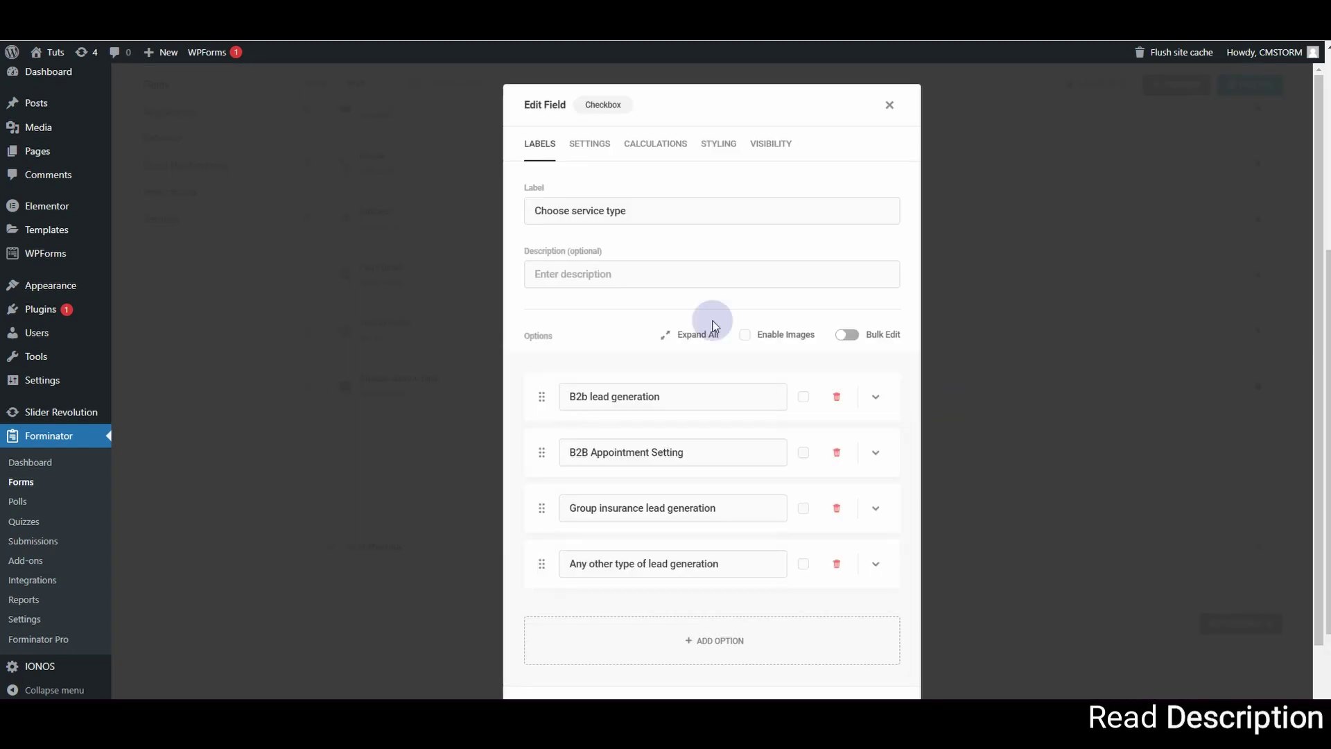
{"action": "left_click", "coordinate": [590, 143]}
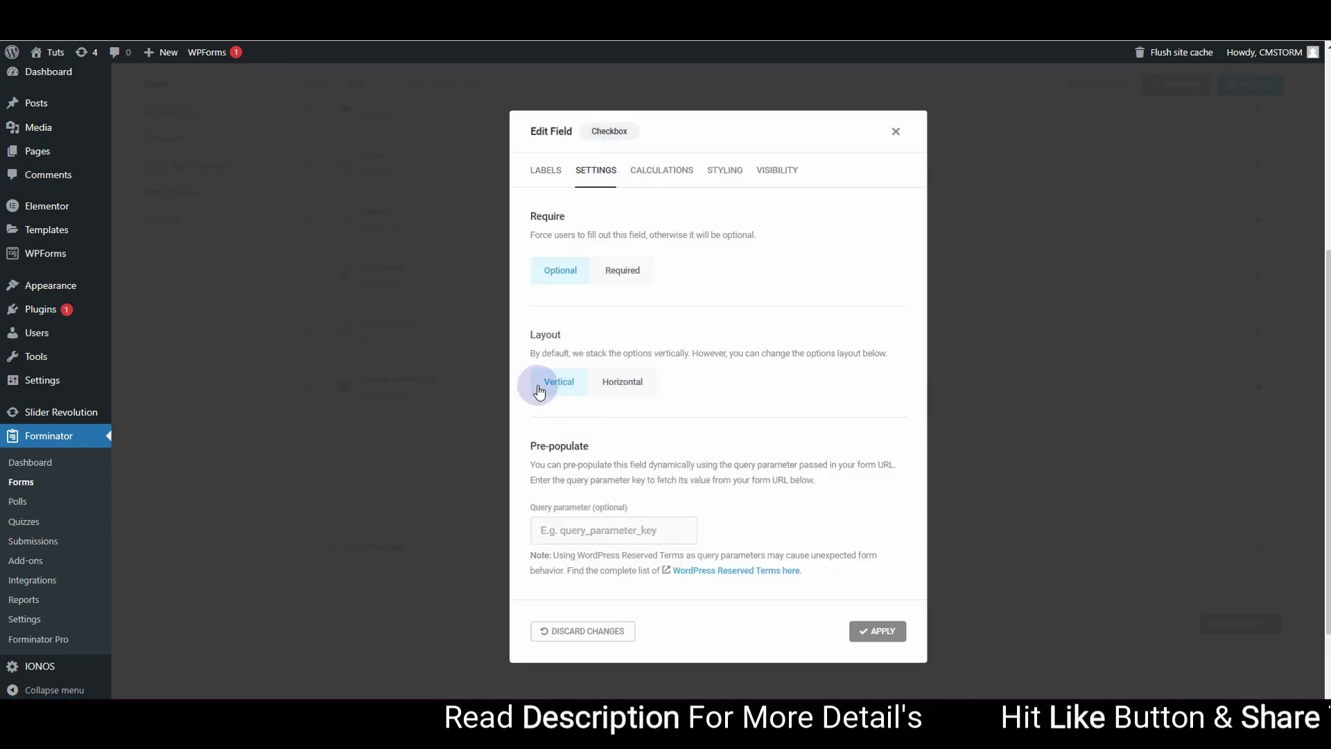
{"action": "left_click", "coordinate": [626, 391]}
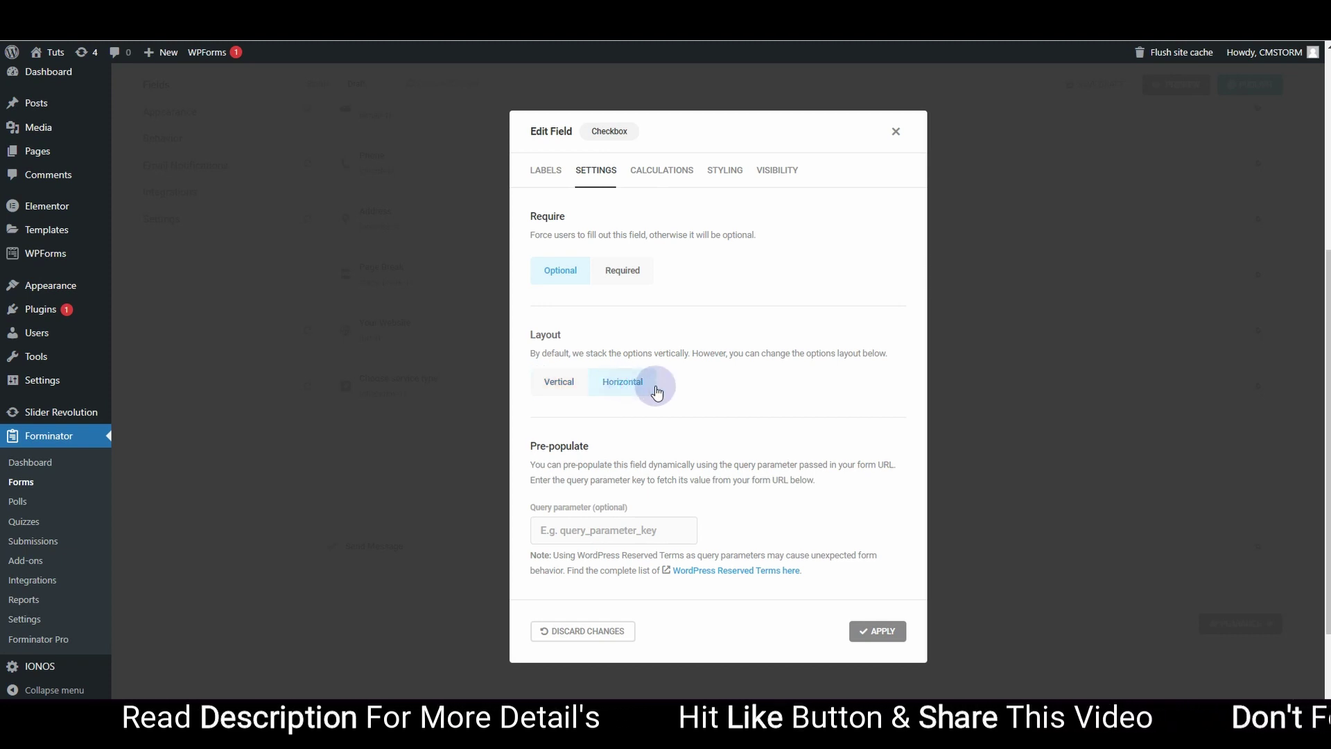
{"action": "left_click", "coordinate": [877, 631]}
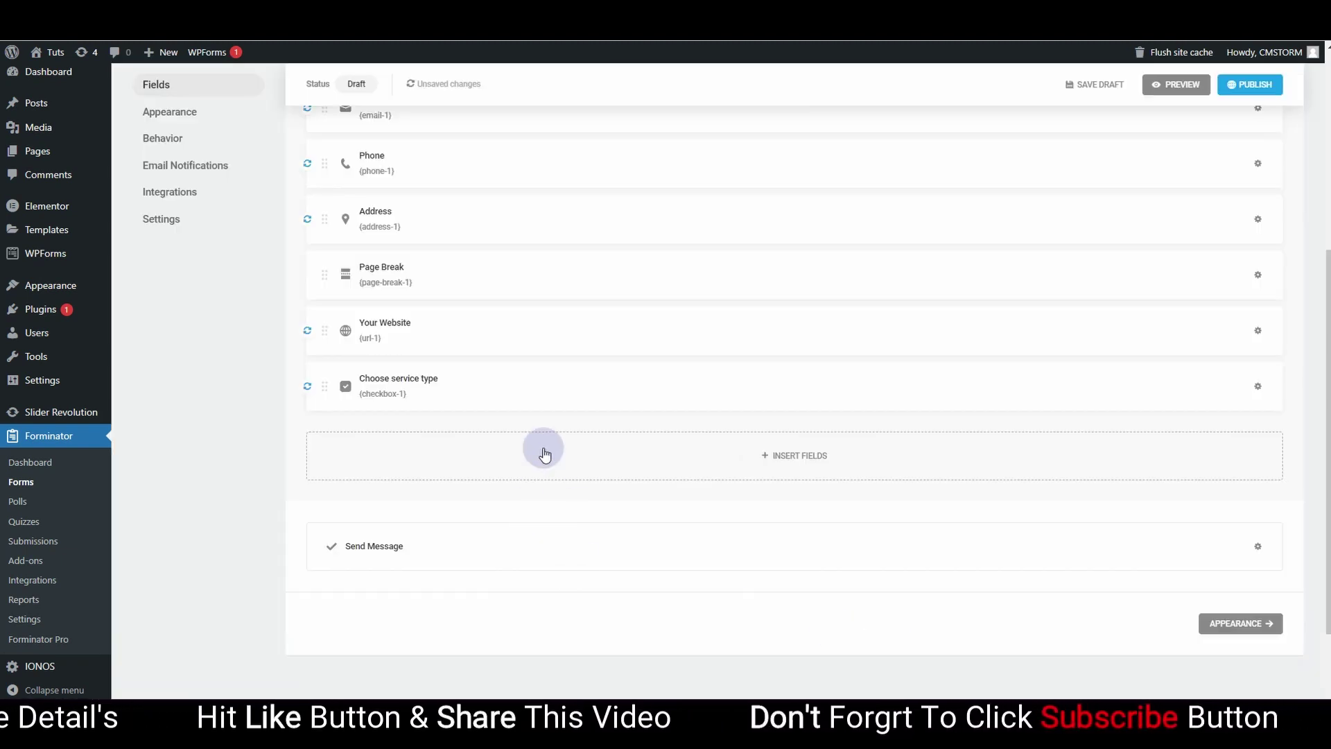
Step: Add a Single Line Text field labelled 'Name of your business' with its placeholder cleared
{"action": "left_click", "coordinate": [831, 449]}
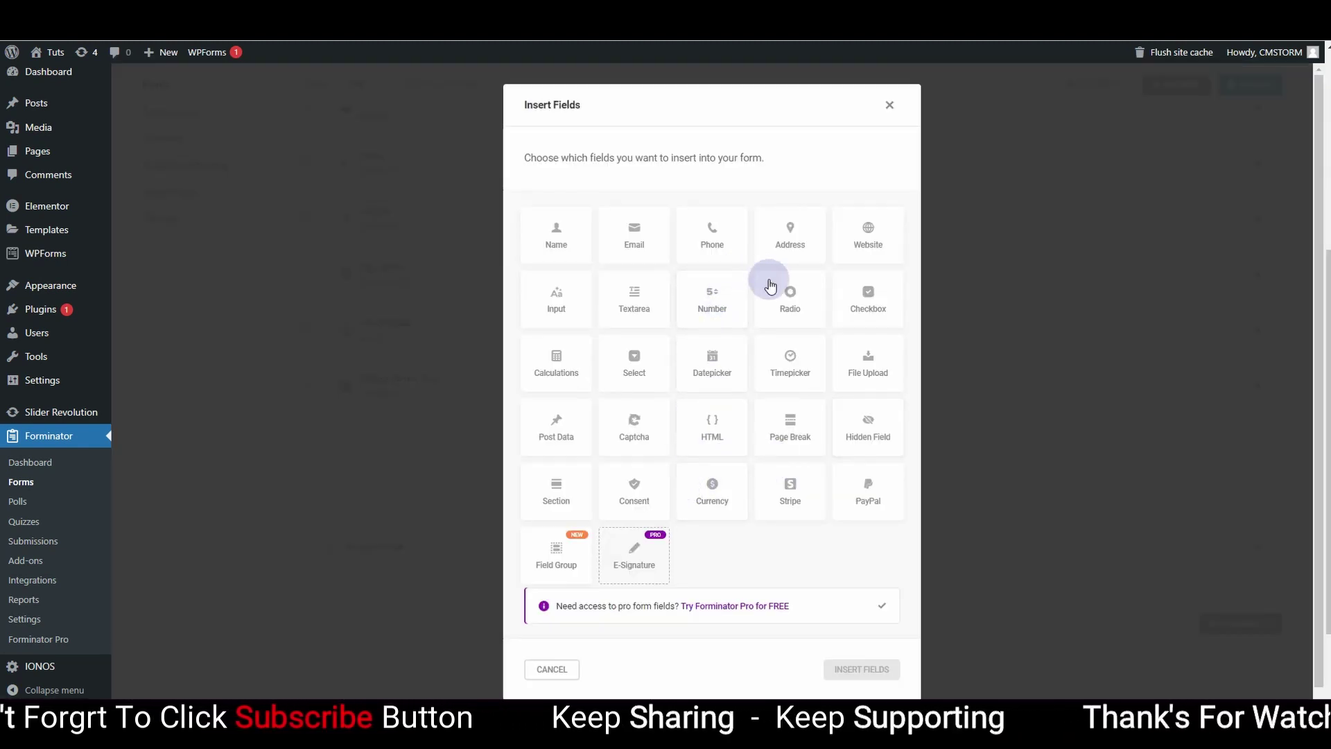
{"action": "left_click", "coordinate": [556, 297]}
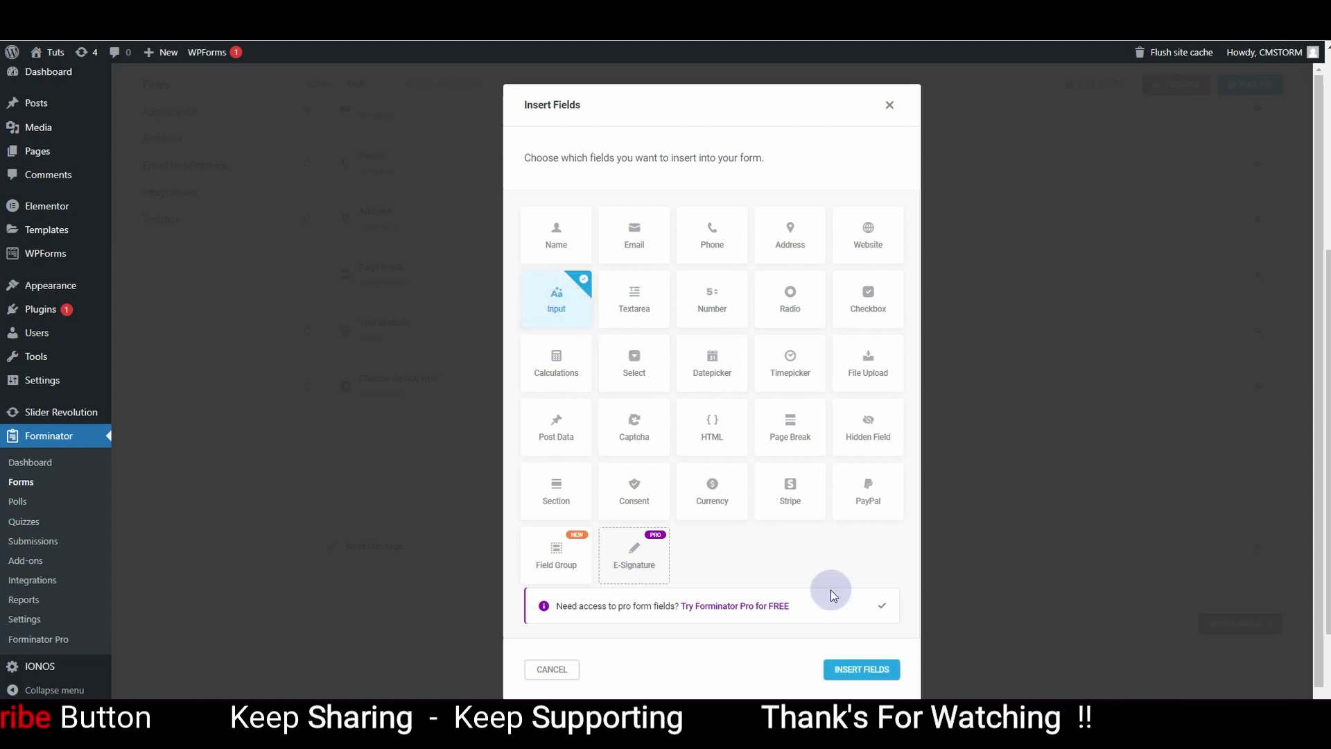
{"action": "left_click", "coordinate": [860, 666]}
{"action": "left_click", "coordinate": [473, 443]}
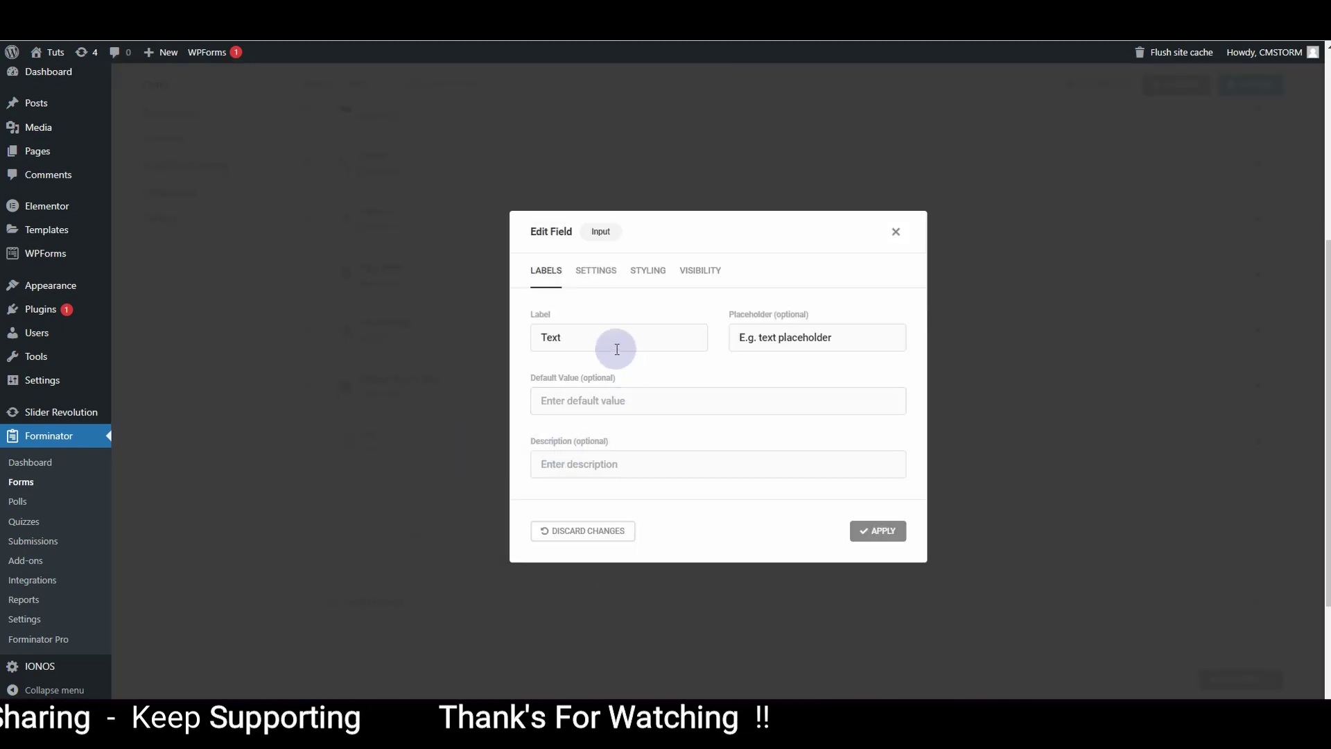
{"action": "left_click_drag", "start_coordinate": [586, 337], "coordinate": [514, 337]}
{"action": "type", "text": "Name "}
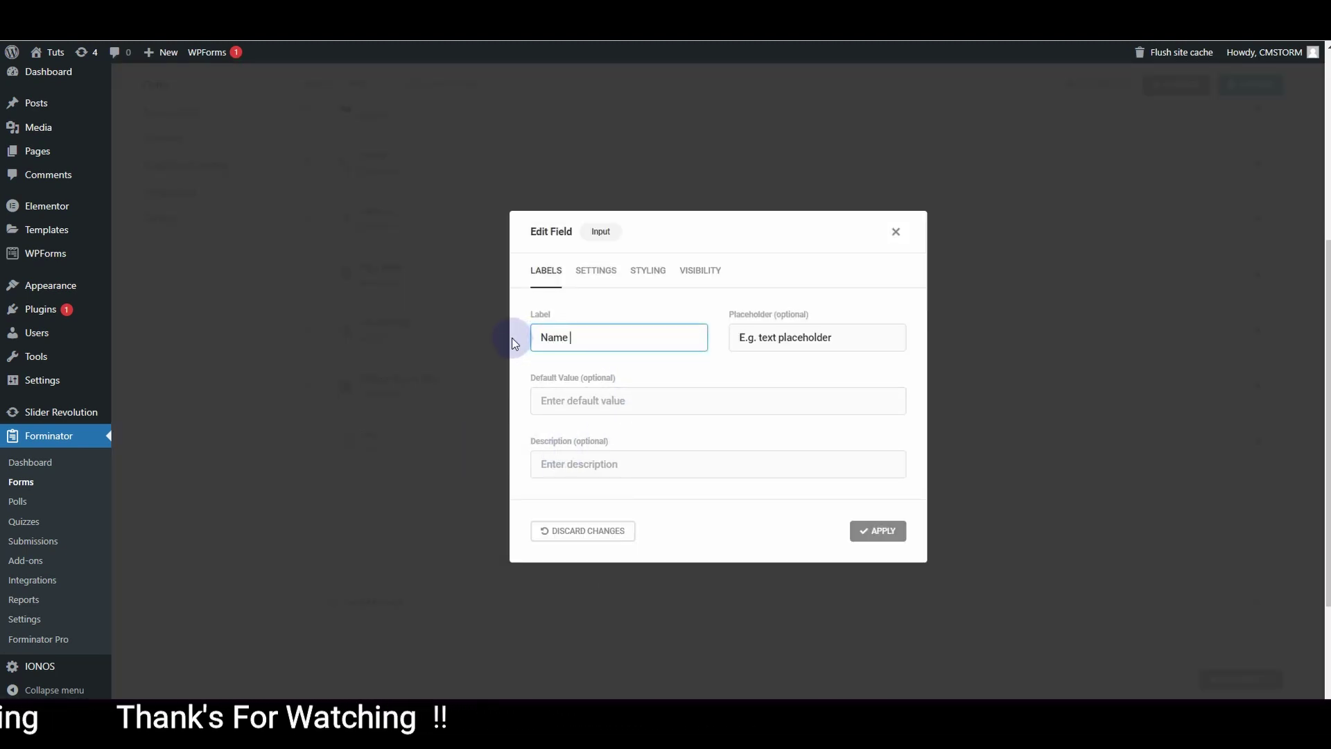
{"action": "type", "text": "of your buisi"}
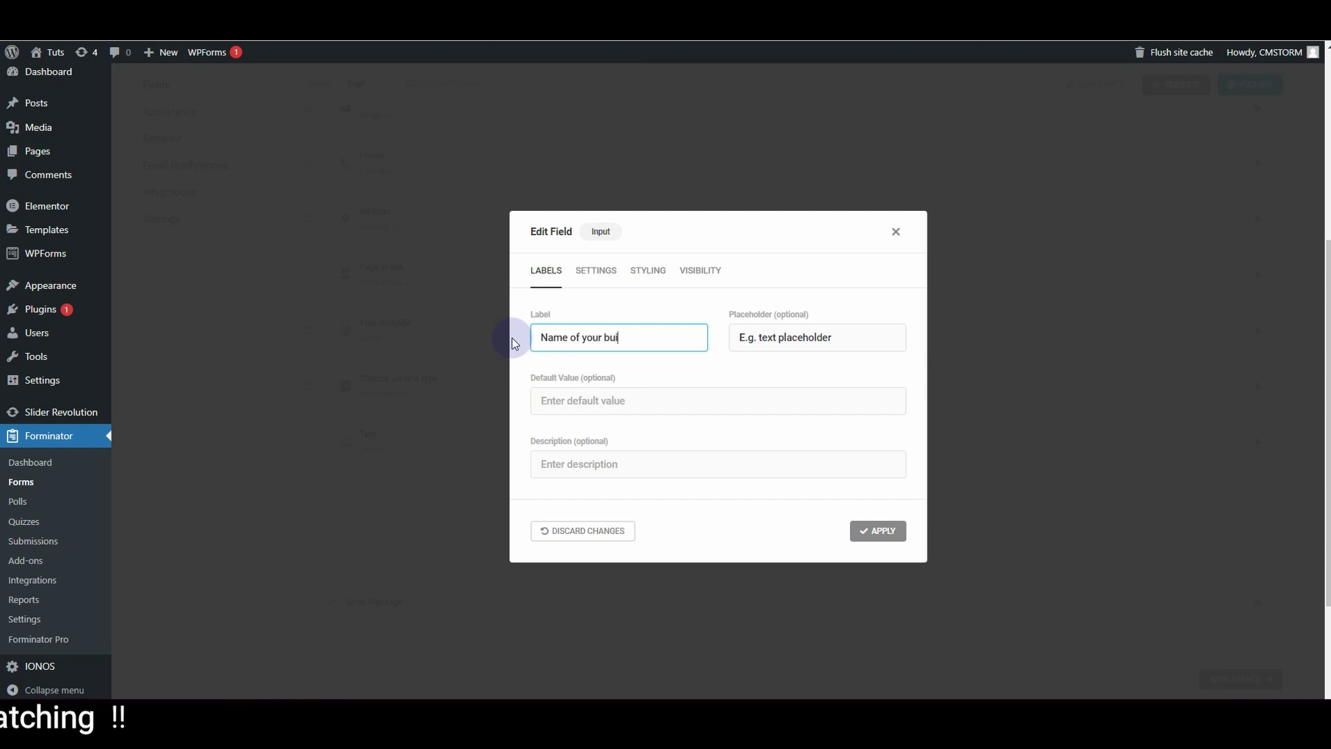
{"action": "key", "text": "BackSpace"}
{"action": "key", "text": "BackSpace"}
{"action": "key", "text": "BackSpace"}
{"action": "type", "text": "siness"}
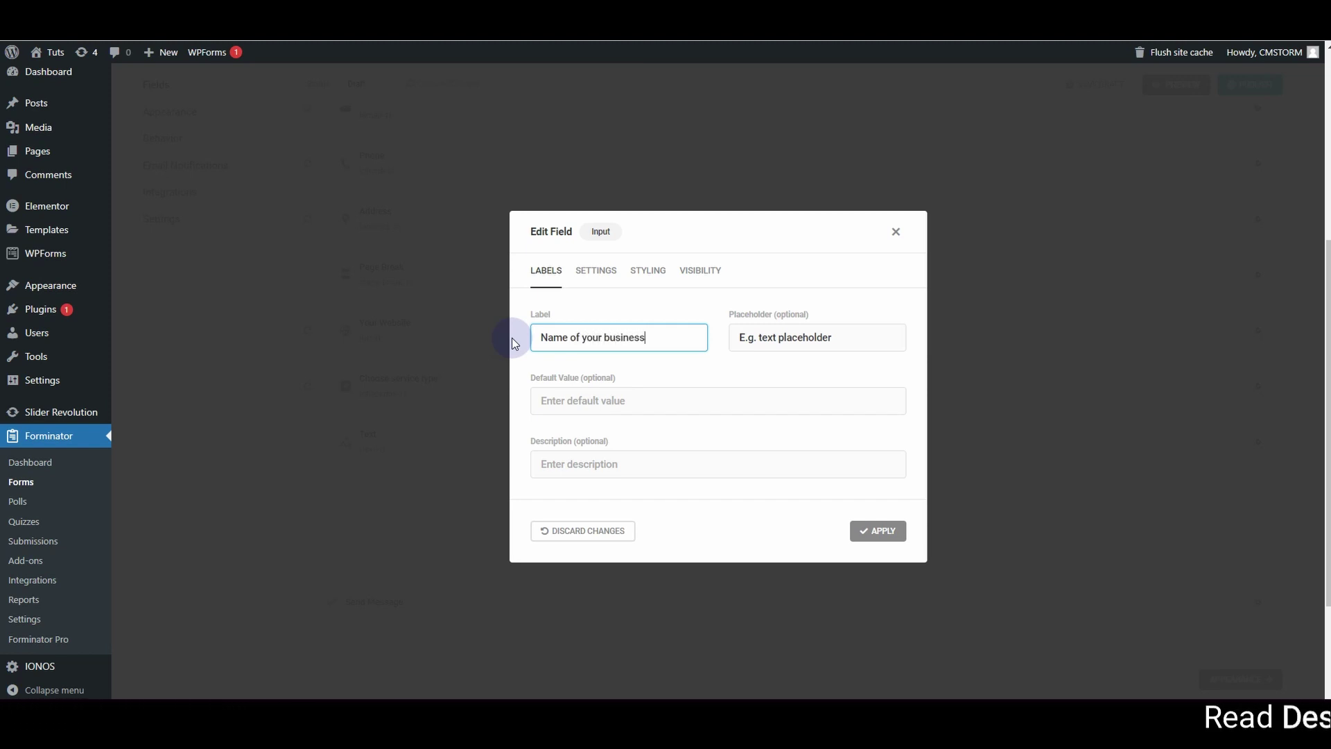
{"action": "triple_click", "coordinate": [770, 339]}
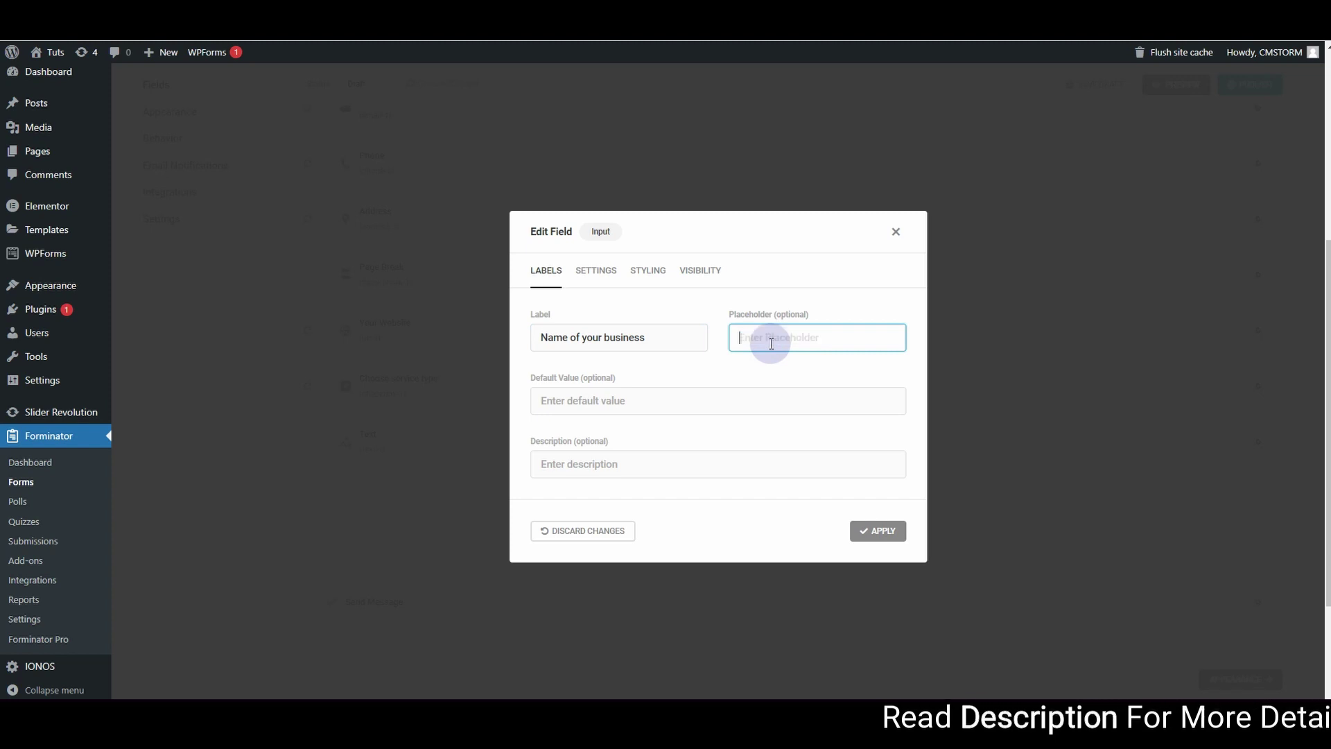
{"action": "left_click", "coordinate": [878, 530]}
Step: Add another Single Line Text field labelled 'Your Position' with its placeholder cleared
{"action": "left_click", "coordinate": [747, 513]}
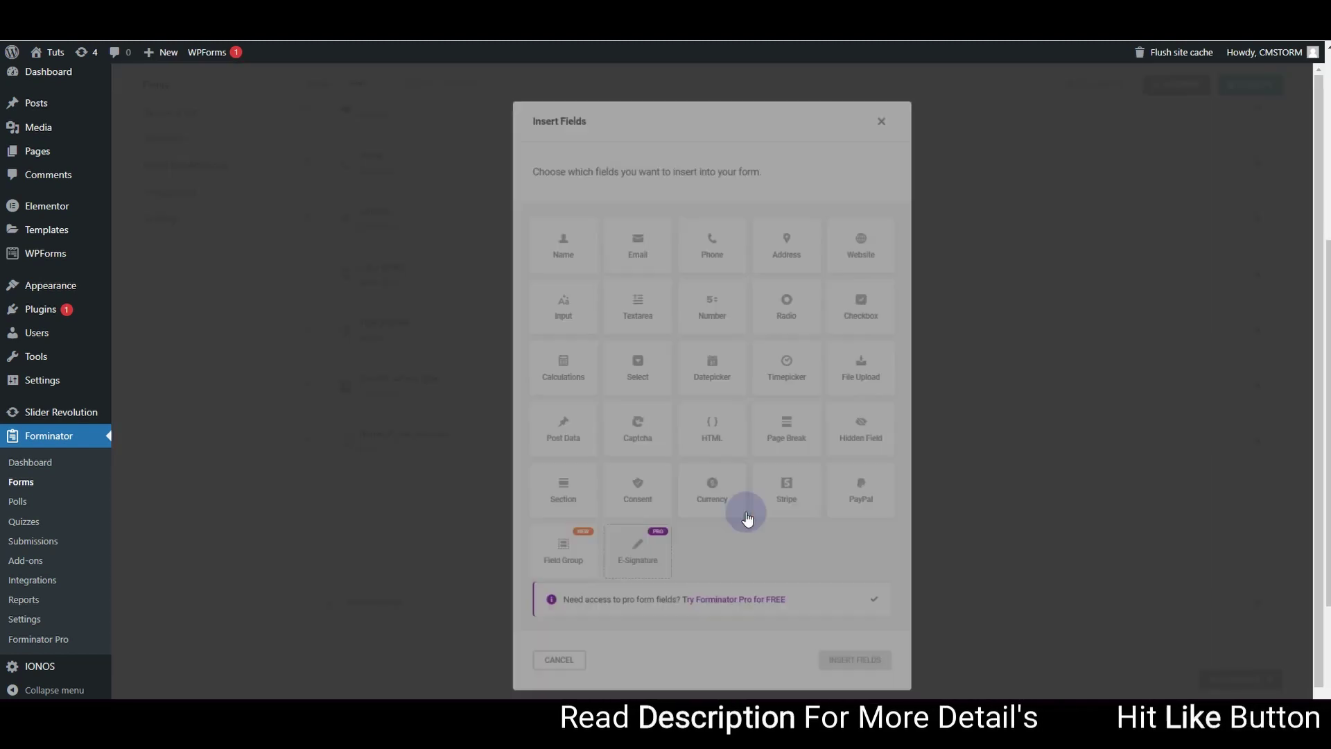
{"action": "left_click", "coordinate": [572, 295]}
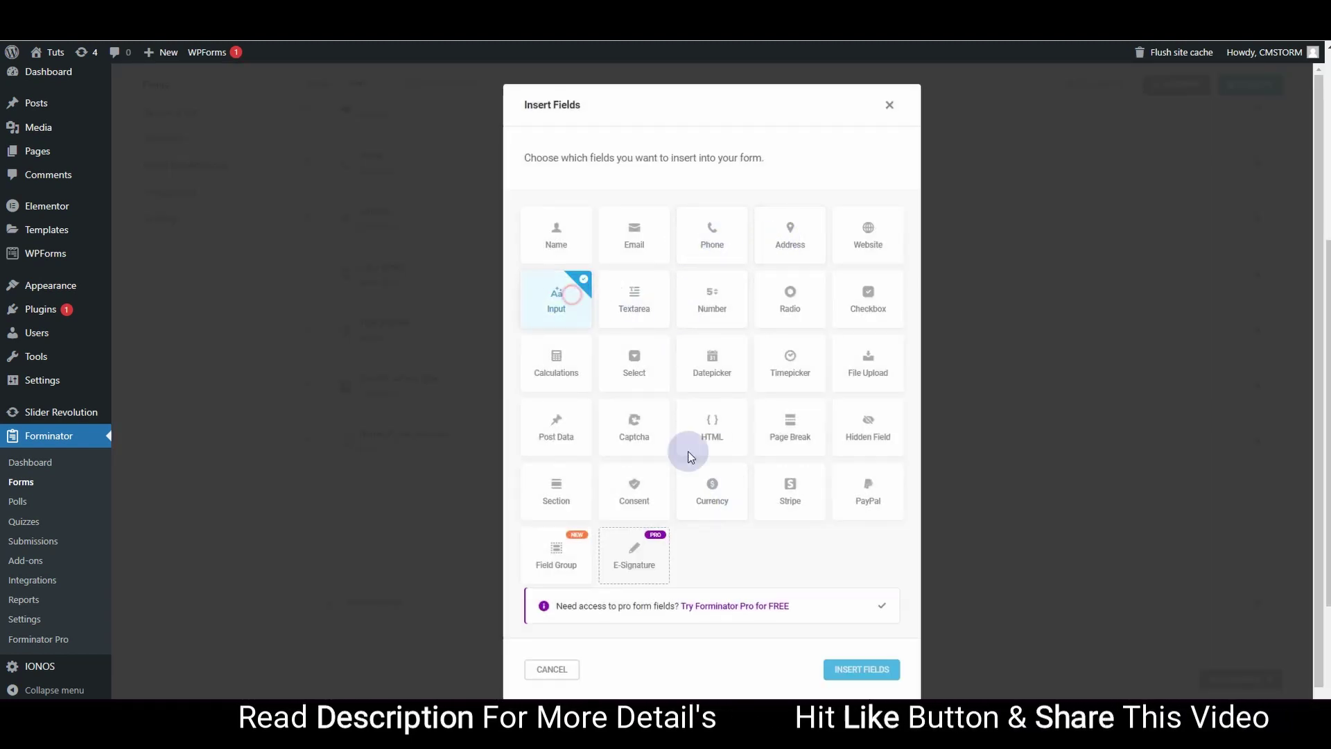
{"action": "left_click", "coordinate": [870, 673]}
{"action": "left_click", "coordinate": [497, 481]}
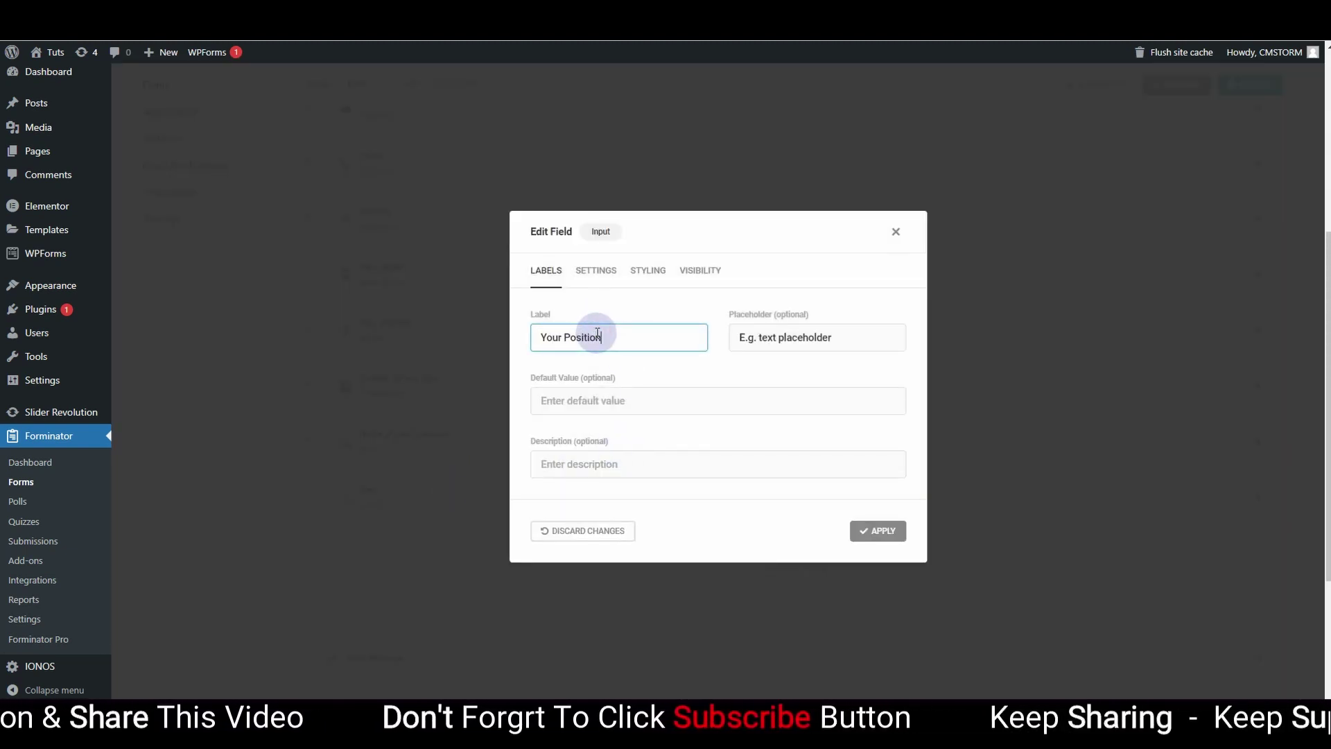
{"action": "triple_click", "coordinate": [804, 337]}
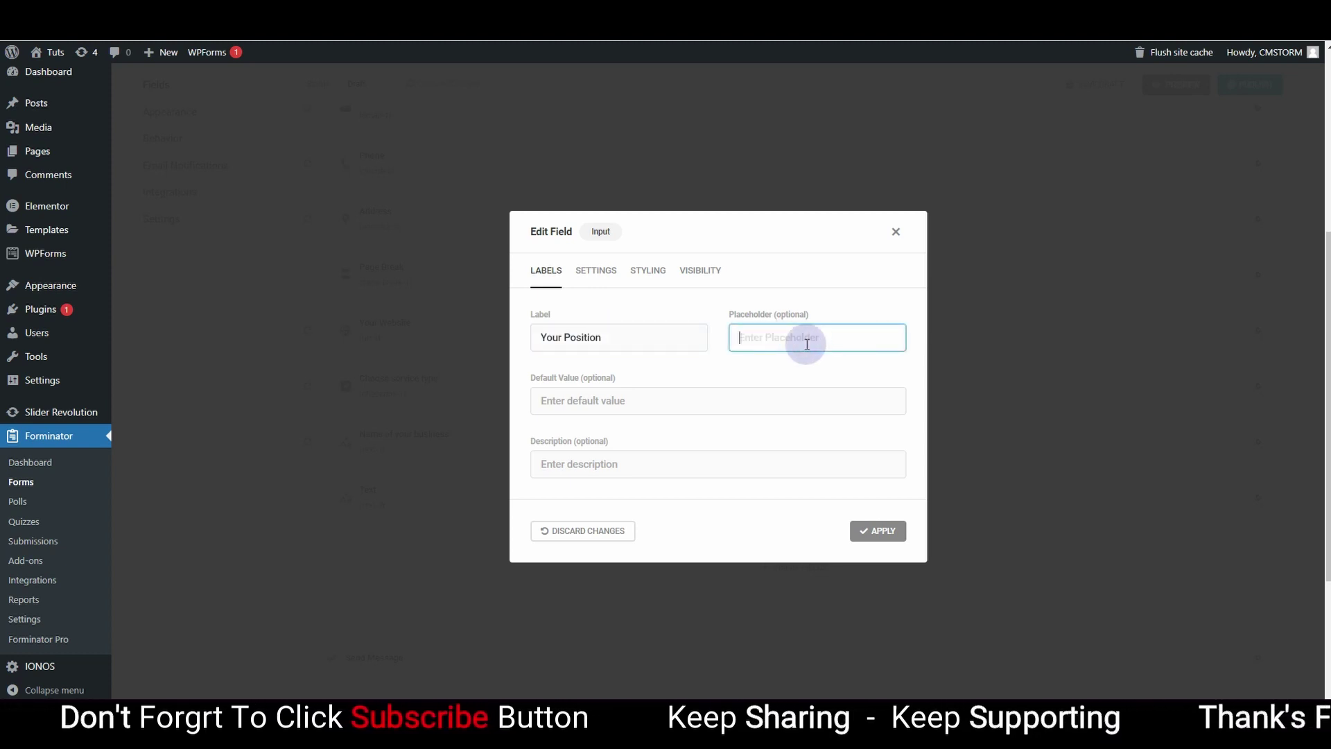
{"action": "left_click", "coordinate": [877, 530]}
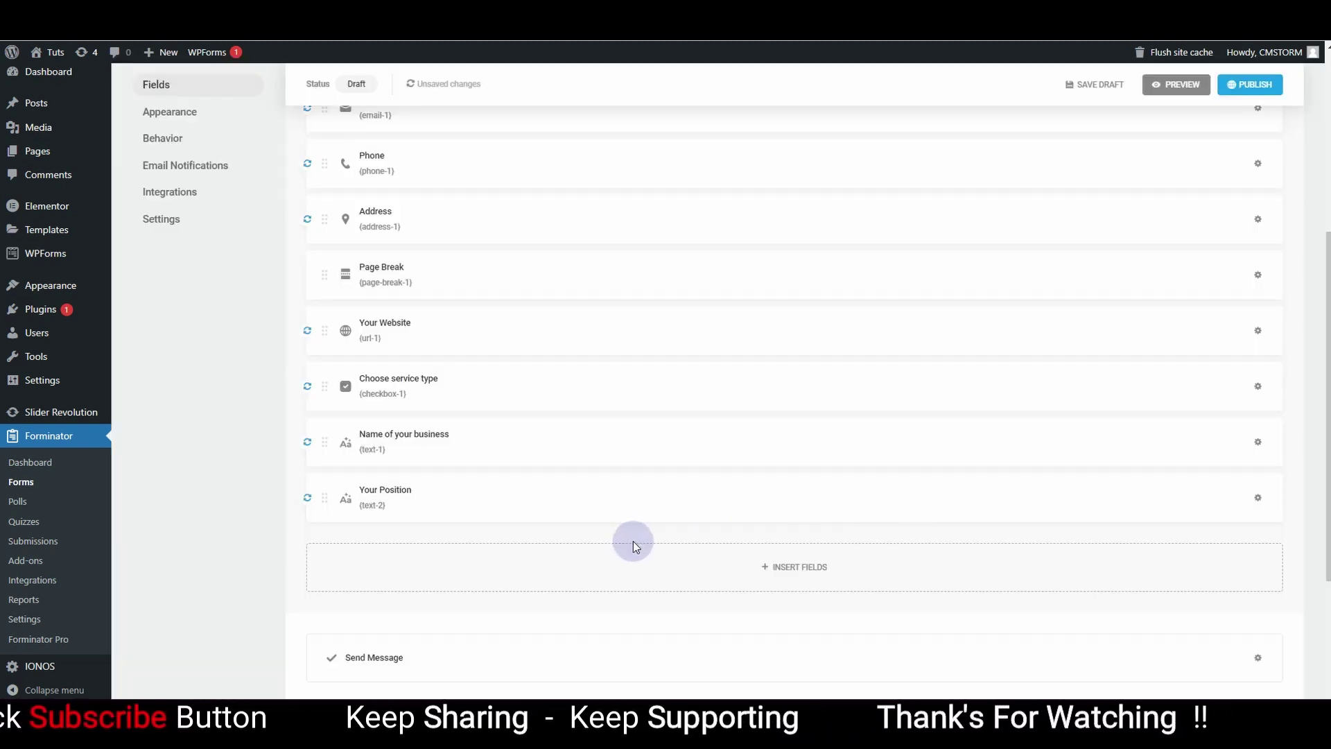
{"action": "scroll", "coordinate": [452, 303], "scroll_direction": "up", "scroll_amount": 4}
{"action": "scroll", "coordinate": [454, 305], "scroll_direction": "down", "scroll_amount": 3}
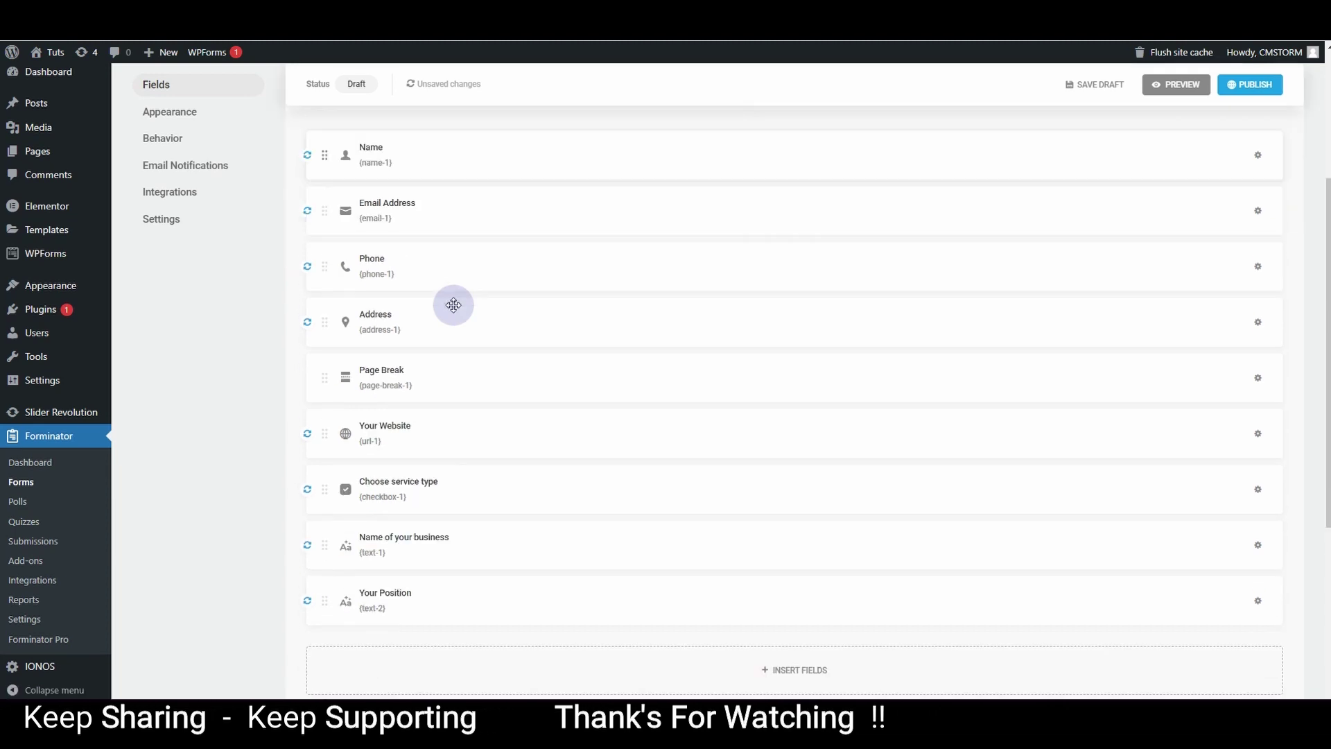
{"action": "scroll", "coordinate": [452, 304], "scroll_direction": "down", "scroll_amount": 4}
Step: In the Pagination settings, change the final step label 'Finish' to 'Service Details'
{"action": "scroll", "coordinate": [424, 237], "scroll_direction": "up", "scroll_amount": 6}
{"action": "left_click", "coordinate": [426, 173]}
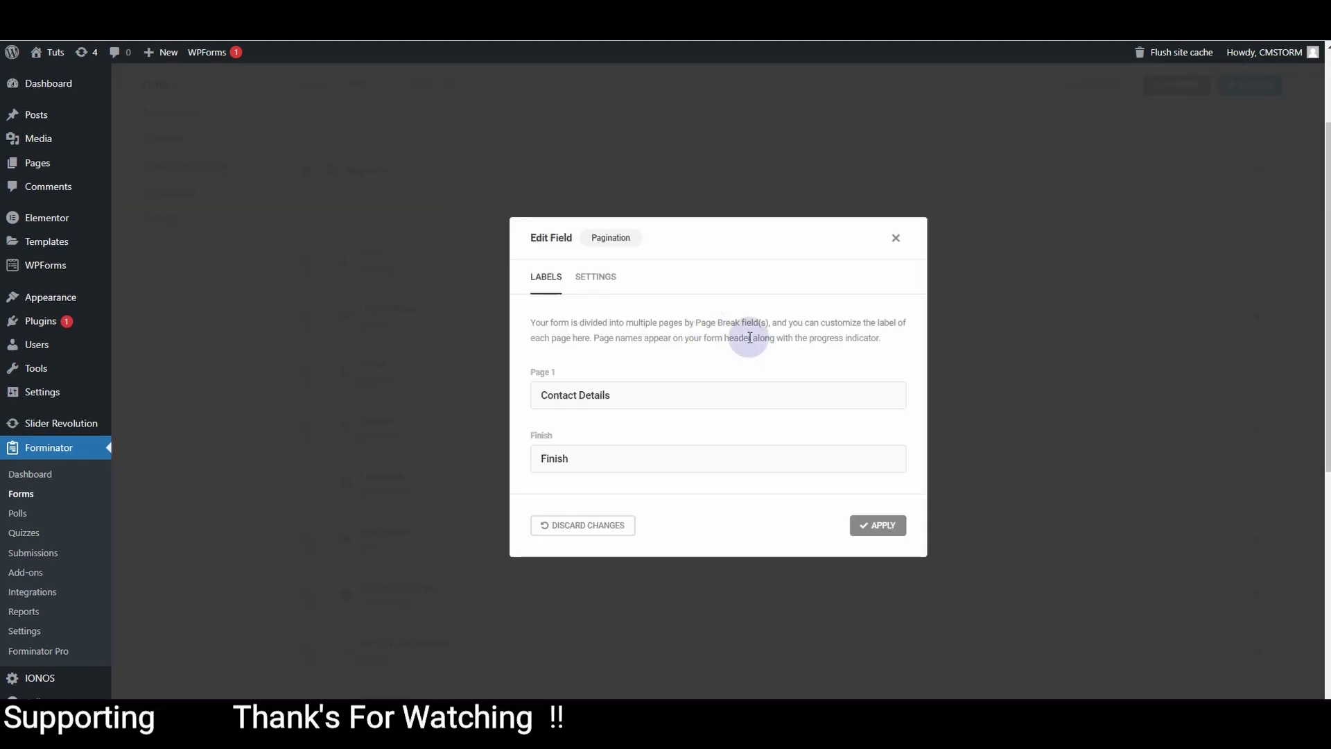
{"action": "left_click", "coordinate": [573, 460]}
{"action": "left_click_drag", "start_coordinate": [594, 464], "coordinate": [539, 461]}
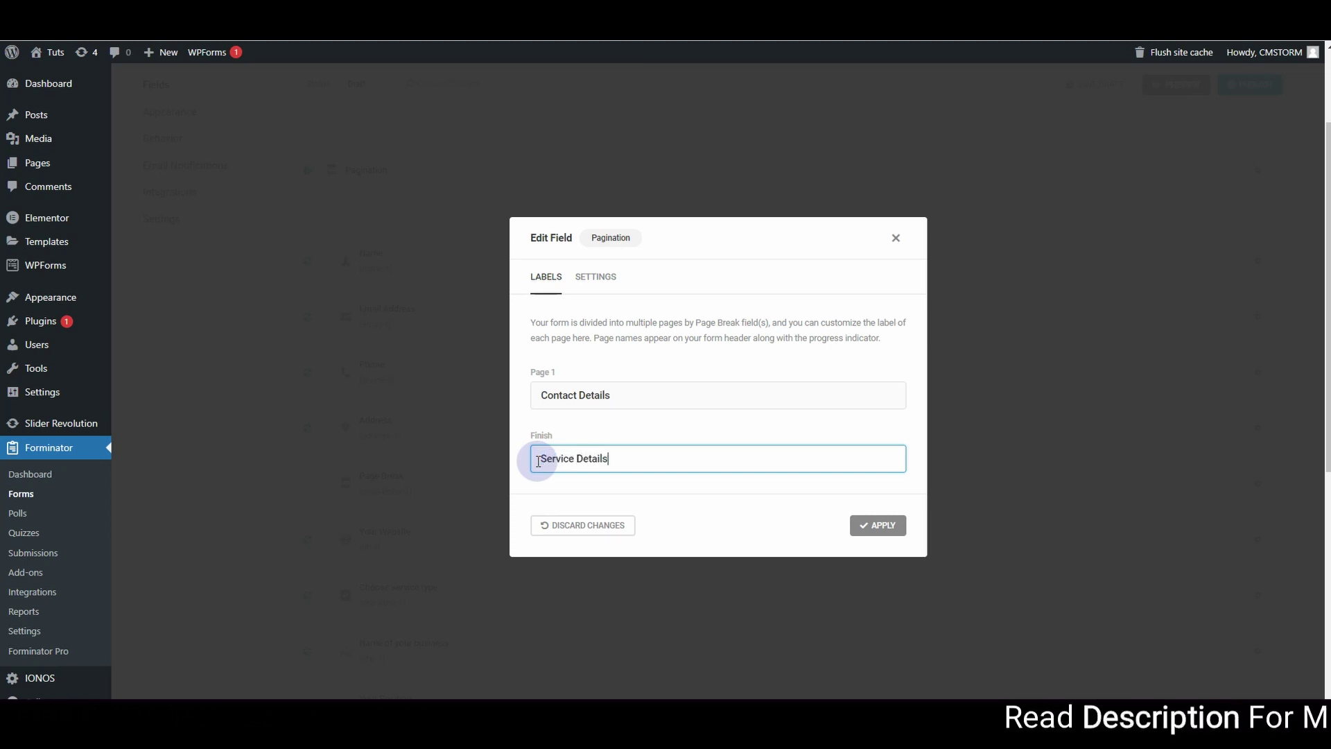
{"action": "left_click", "coordinate": [876, 524]}
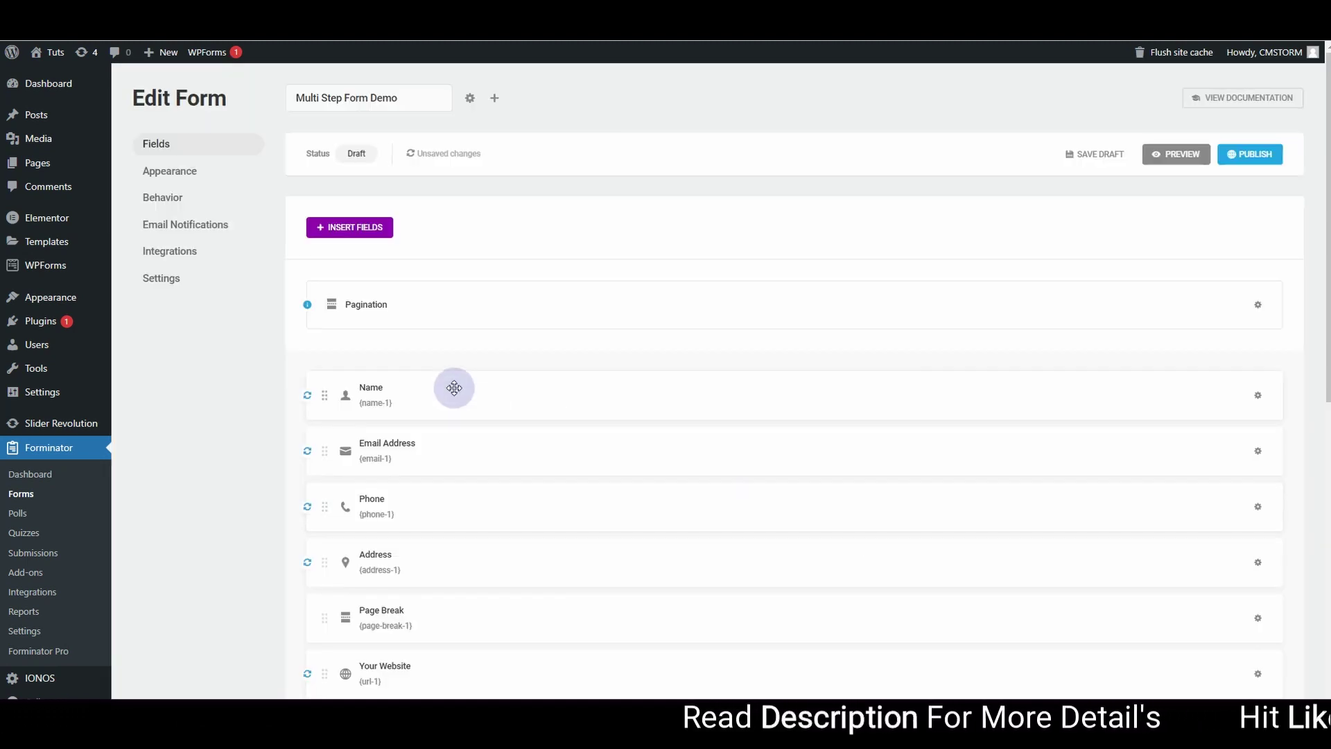
{"action": "scroll", "coordinate": [454, 387], "scroll_direction": "down", "scroll_amount": 8}
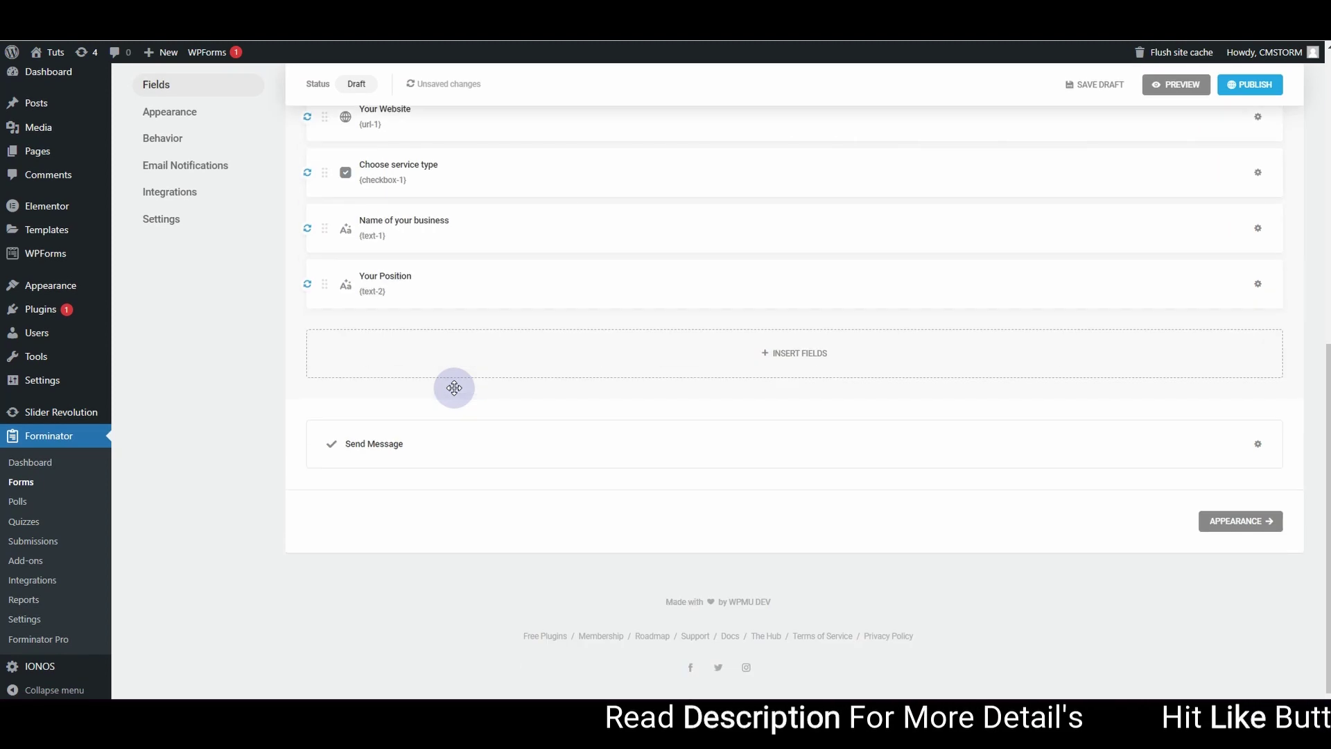
Step: In Appearance, compare Flat and Bold, then choose the Material design style
{"action": "left_click", "coordinate": [1230, 525]}
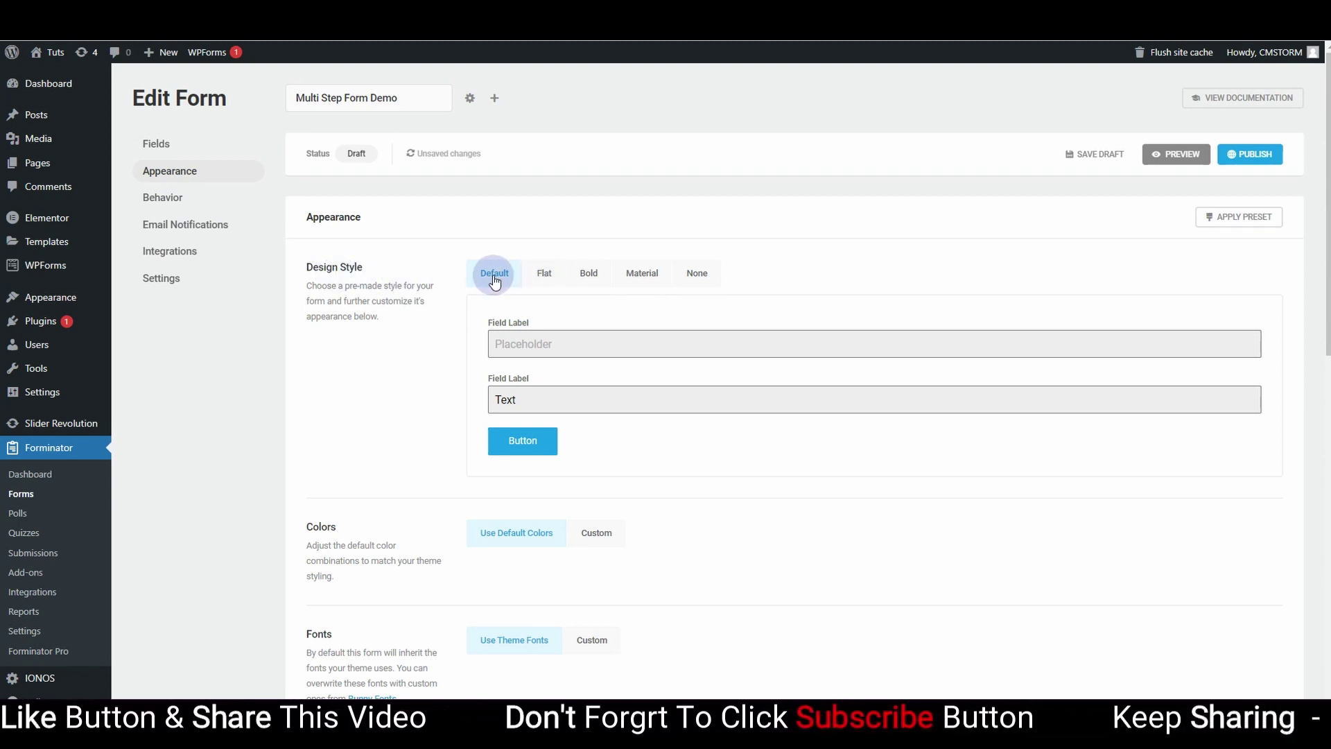
{"action": "left_click", "coordinate": [548, 279]}
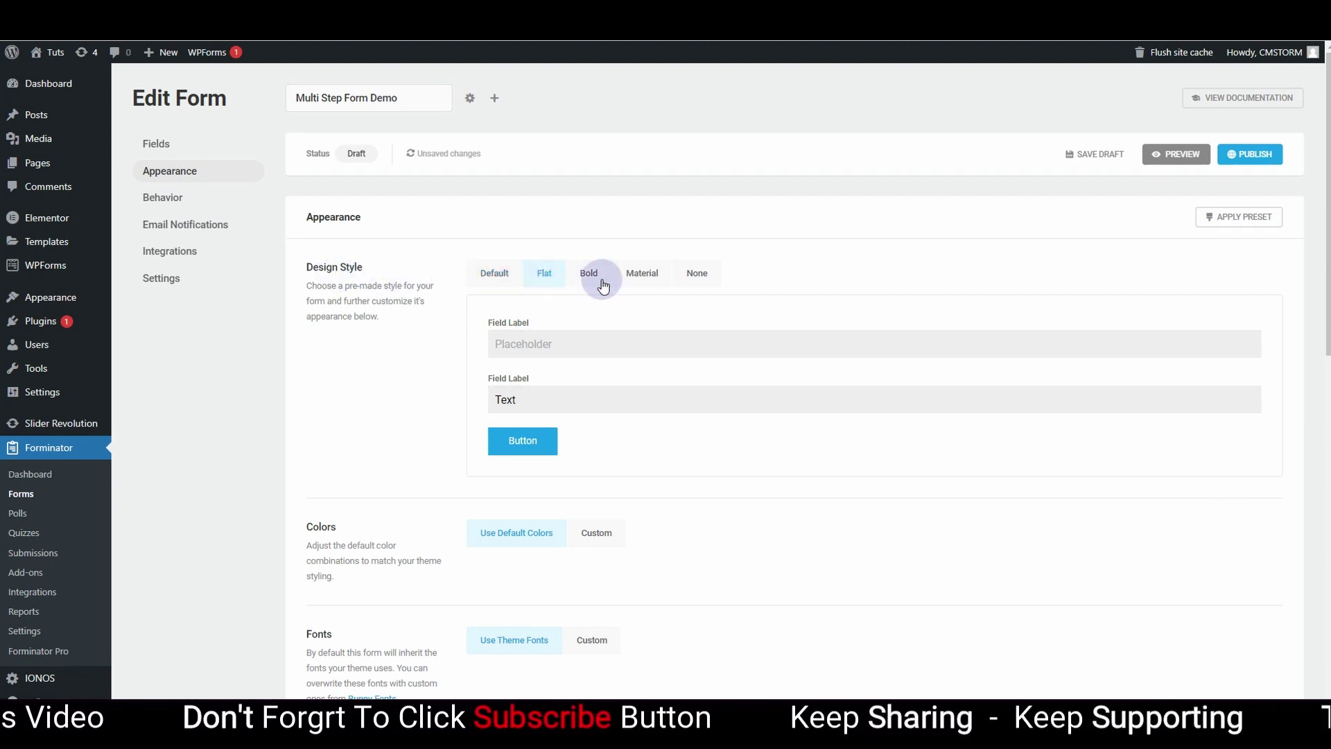
{"action": "left_click", "coordinate": [602, 283]}
{"action": "left_click", "coordinate": [647, 281]}
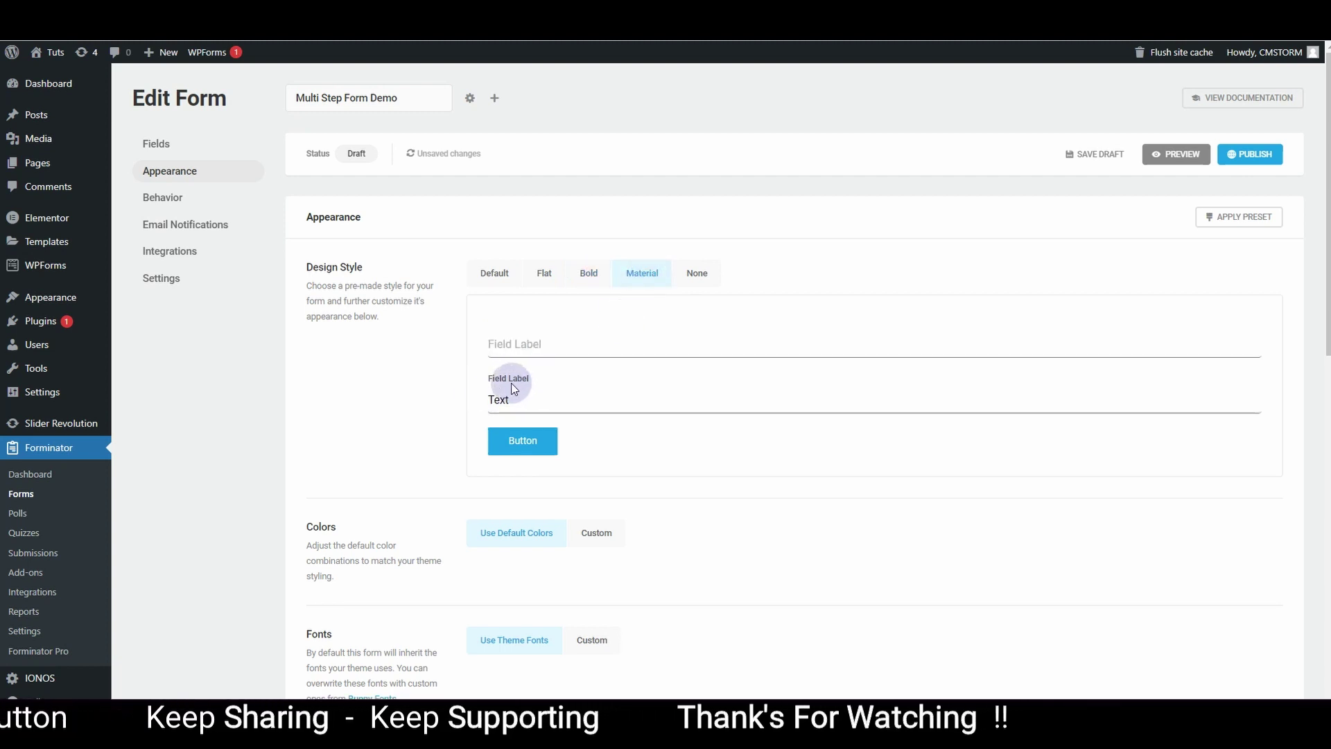
{"action": "scroll", "coordinate": [402, 406], "scroll_direction": "down", "scroll_amount": 1}
{"action": "scroll", "coordinate": [402, 406], "scroll_direction": "up", "scroll_amount": 1}
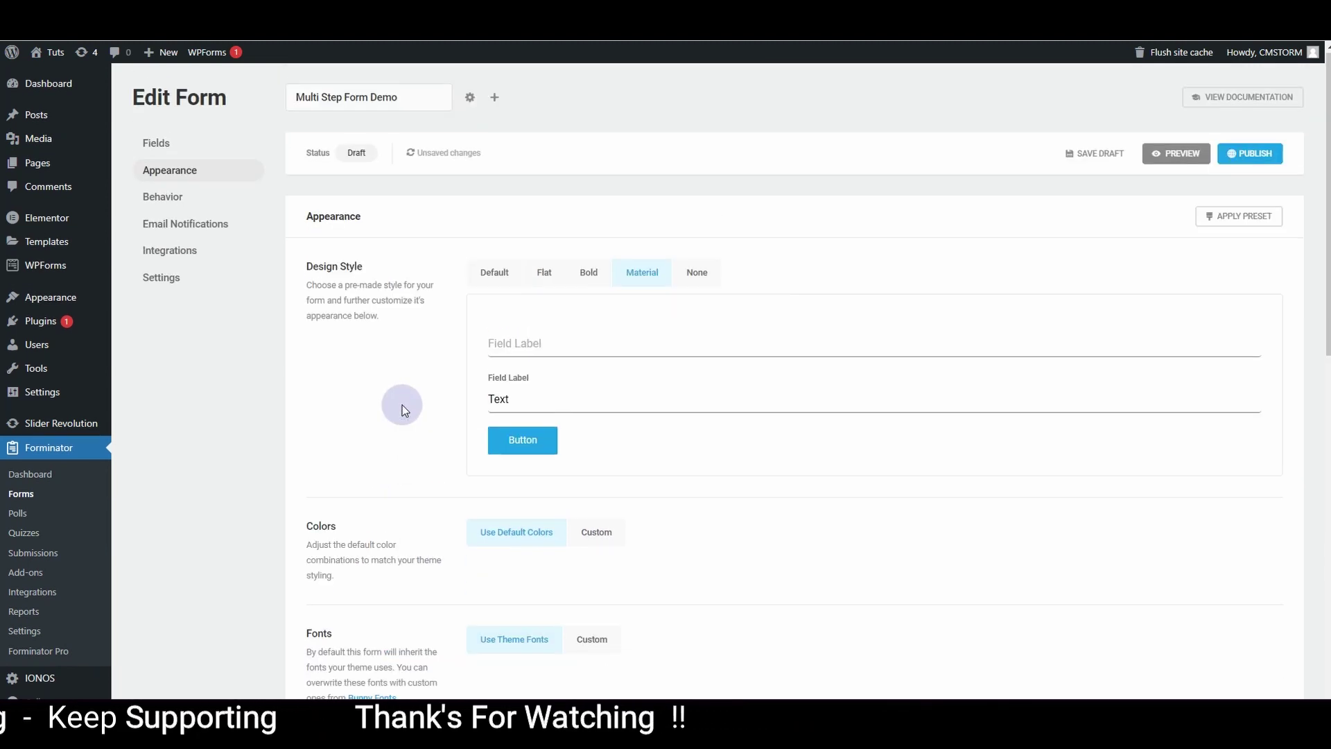
{"action": "scroll", "coordinate": [416, 392], "scroll_direction": "down", "scroll_amount": 4}
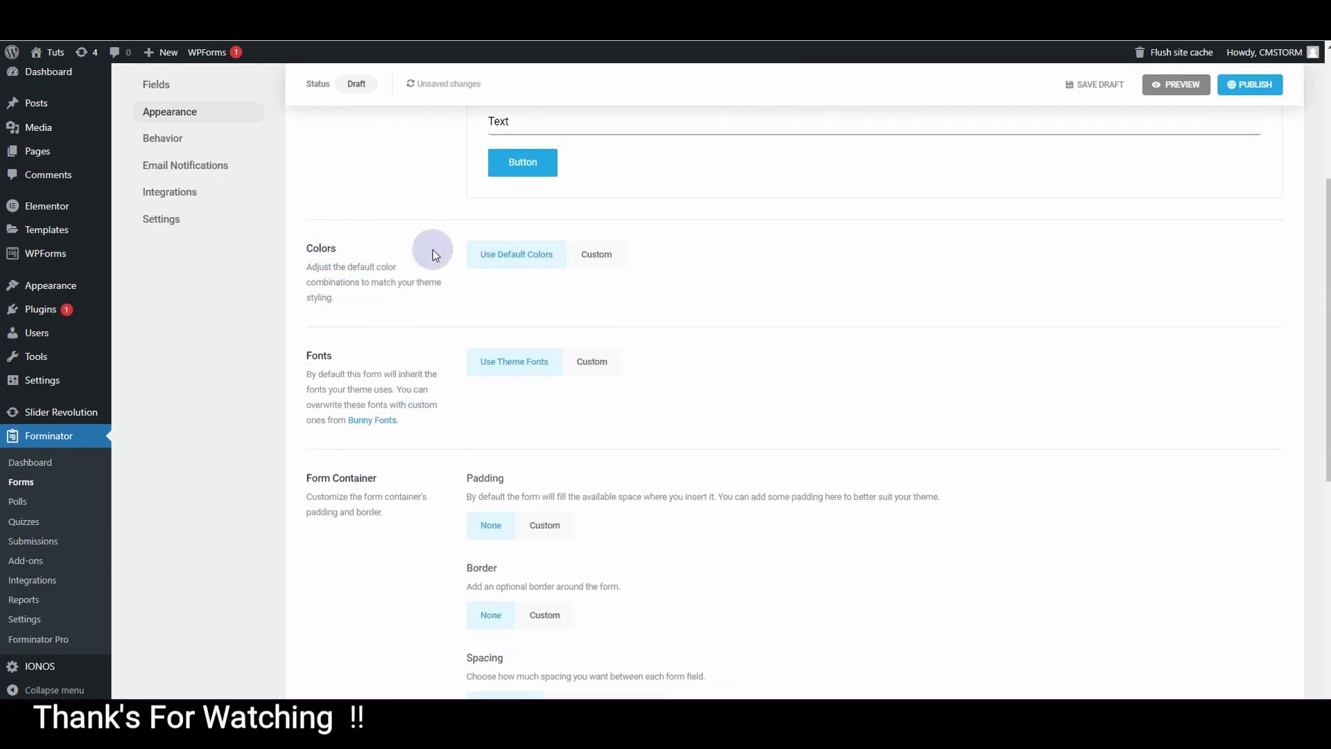
Step: Preview the custom colour and font options, then keep default colours and theme fonts
{"action": "left_click", "coordinate": [590, 258]}
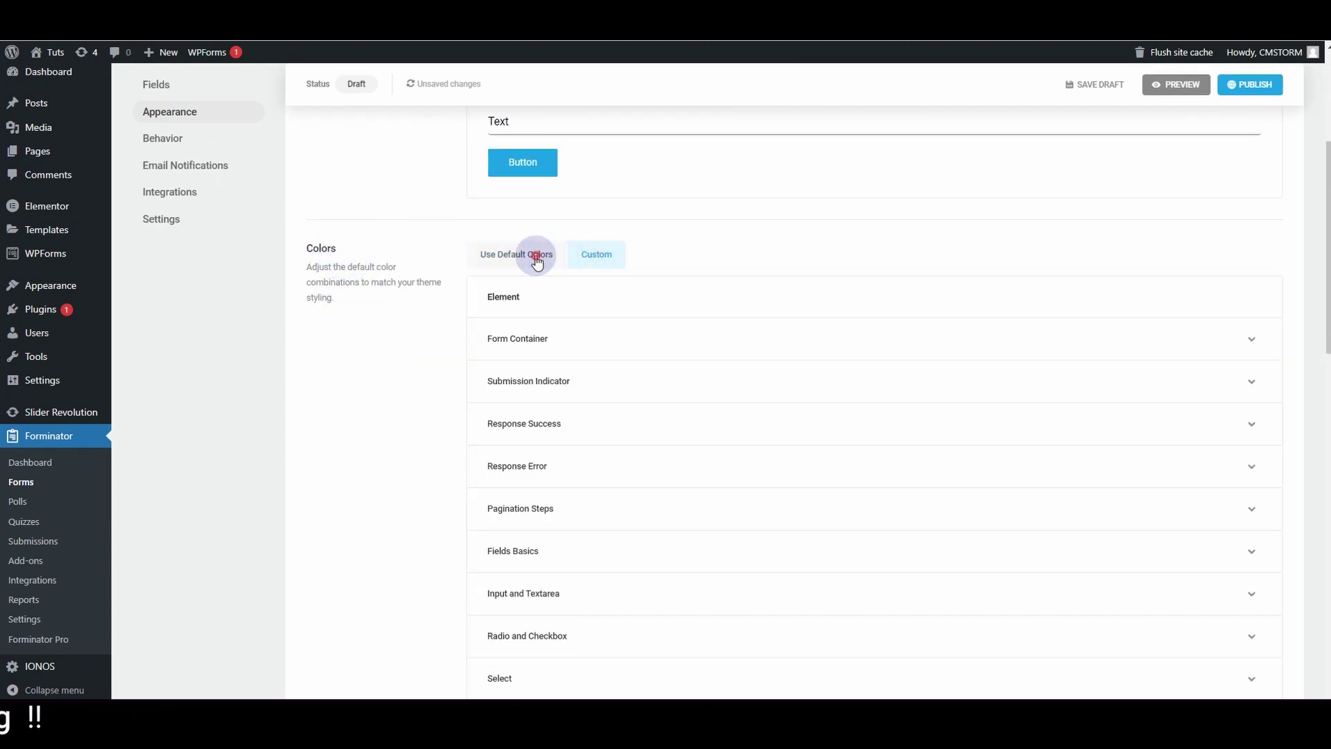
{"action": "left_click", "coordinate": [530, 255]}
{"action": "scroll", "coordinate": [425, 342], "scroll_direction": "down", "scroll_amount": 1}
{"action": "left_click", "coordinate": [596, 292]}
{"action": "scroll", "coordinate": [592, 496], "scroll_direction": "down", "scroll_amount": 4}
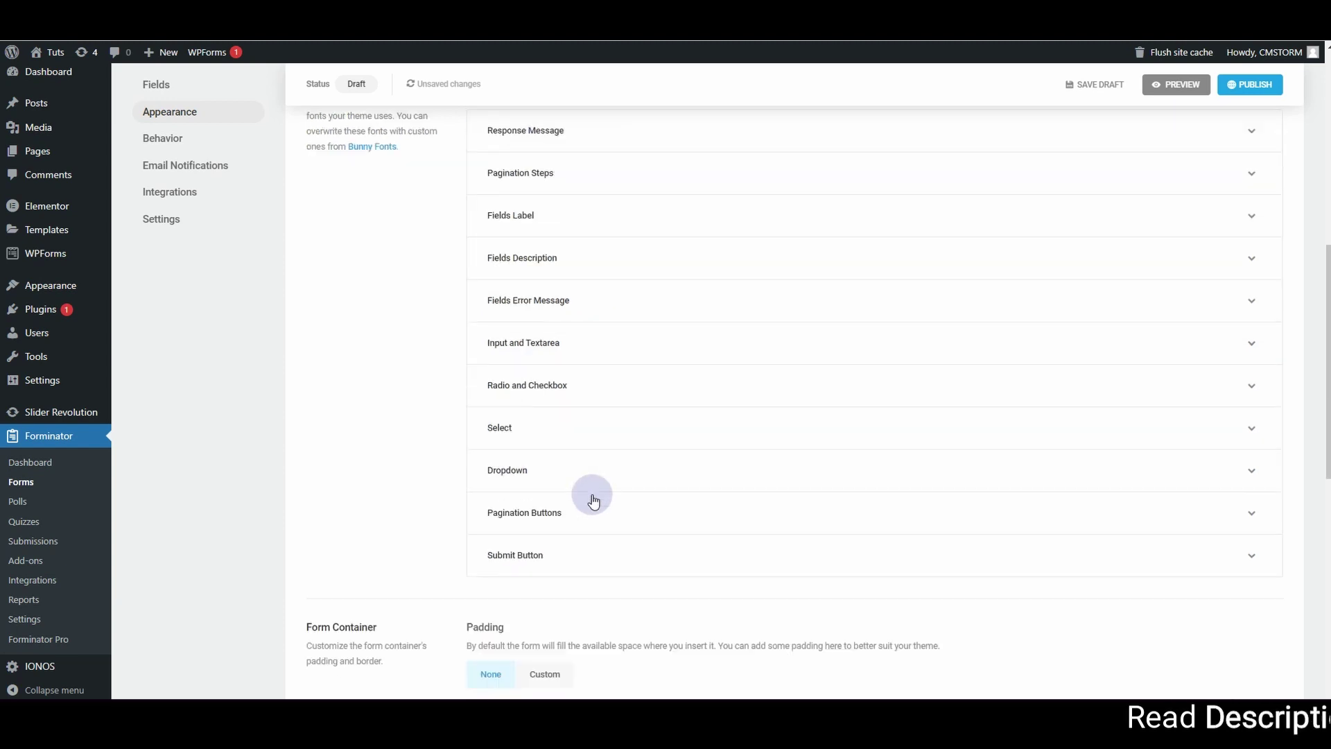
{"action": "scroll", "coordinate": [510, 387], "scroll_direction": "up", "scroll_amount": 4}
{"action": "left_click", "coordinate": [499, 292]}
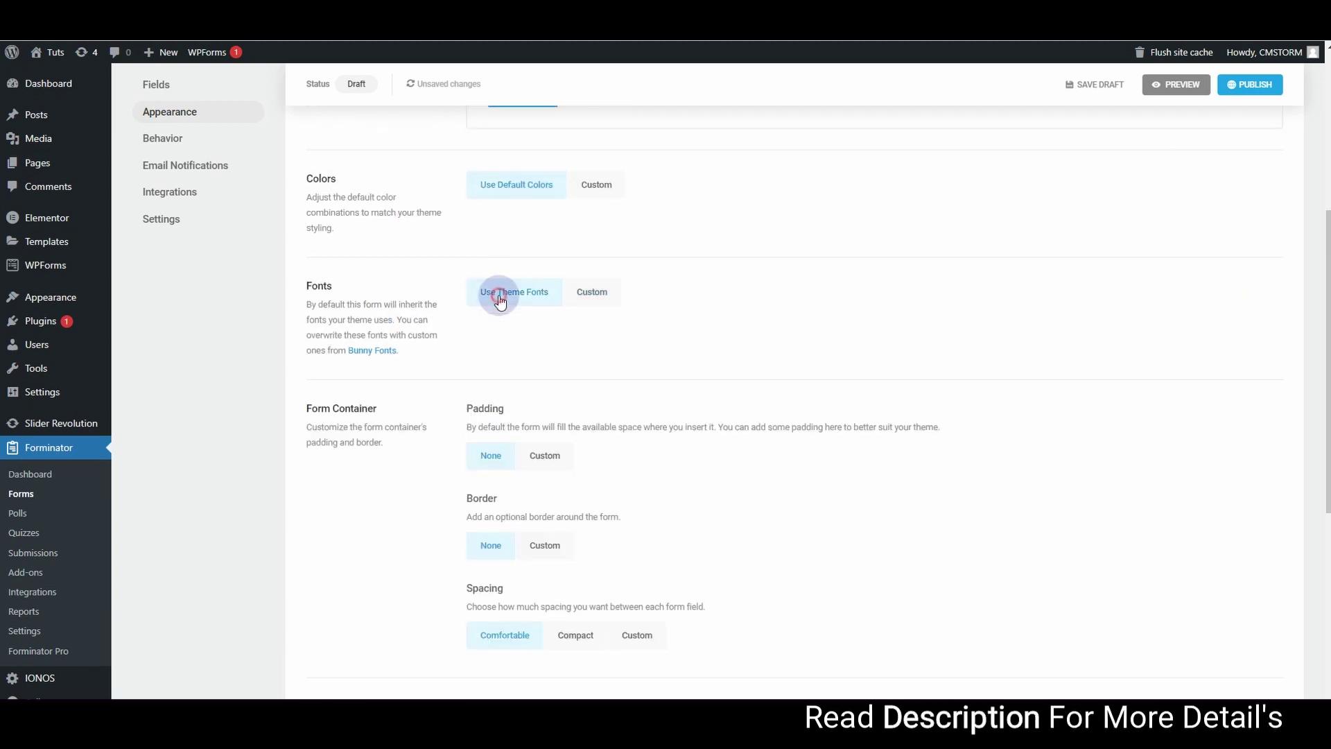
{"action": "scroll", "coordinate": [541, 374], "scroll_direction": "down", "scroll_amount": 2}
{"action": "scroll", "coordinate": [430, 328], "scroll_direction": "down", "scroll_amount": 1}
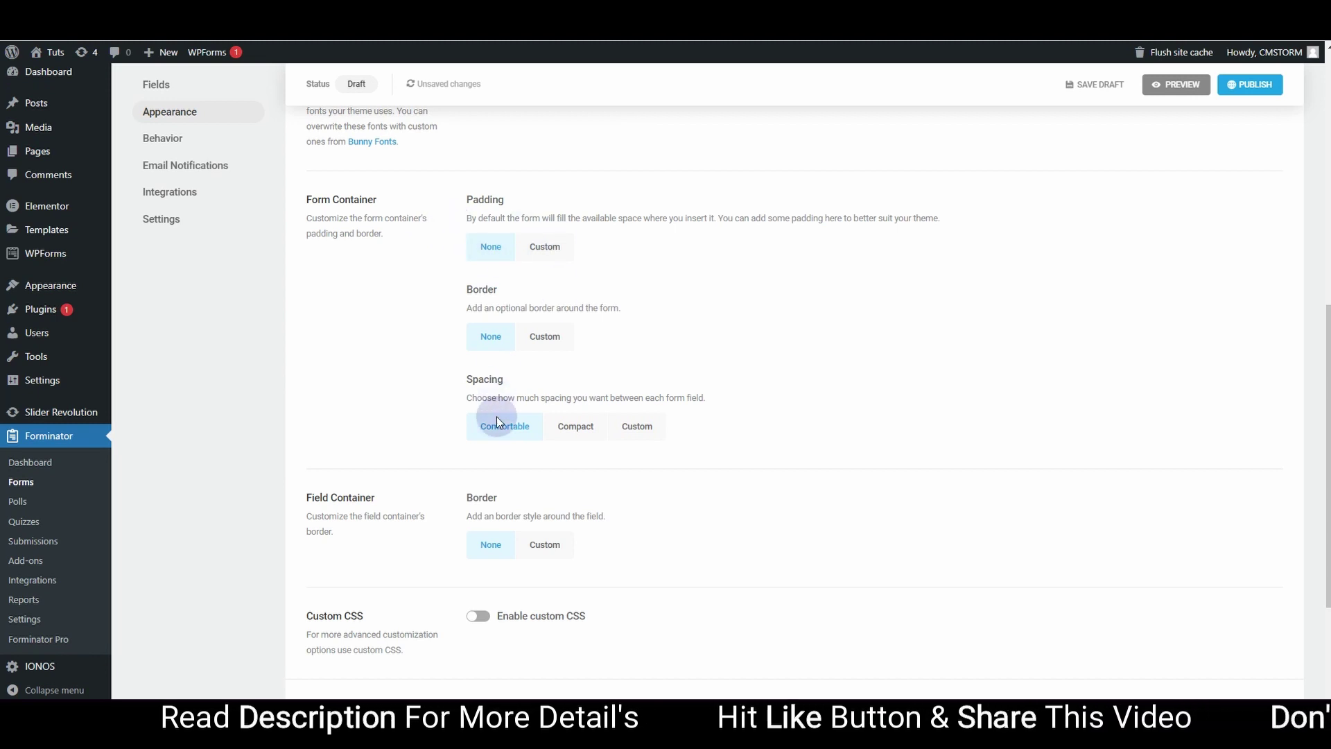
{"action": "scroll", "coordinate": [490, 419], "scroll_direction": "down", "scroll_amount": 2}
{"action": "scroll", "coordinate": [701, 547], "scroll_direction": "up", "scroll_amount": 10}
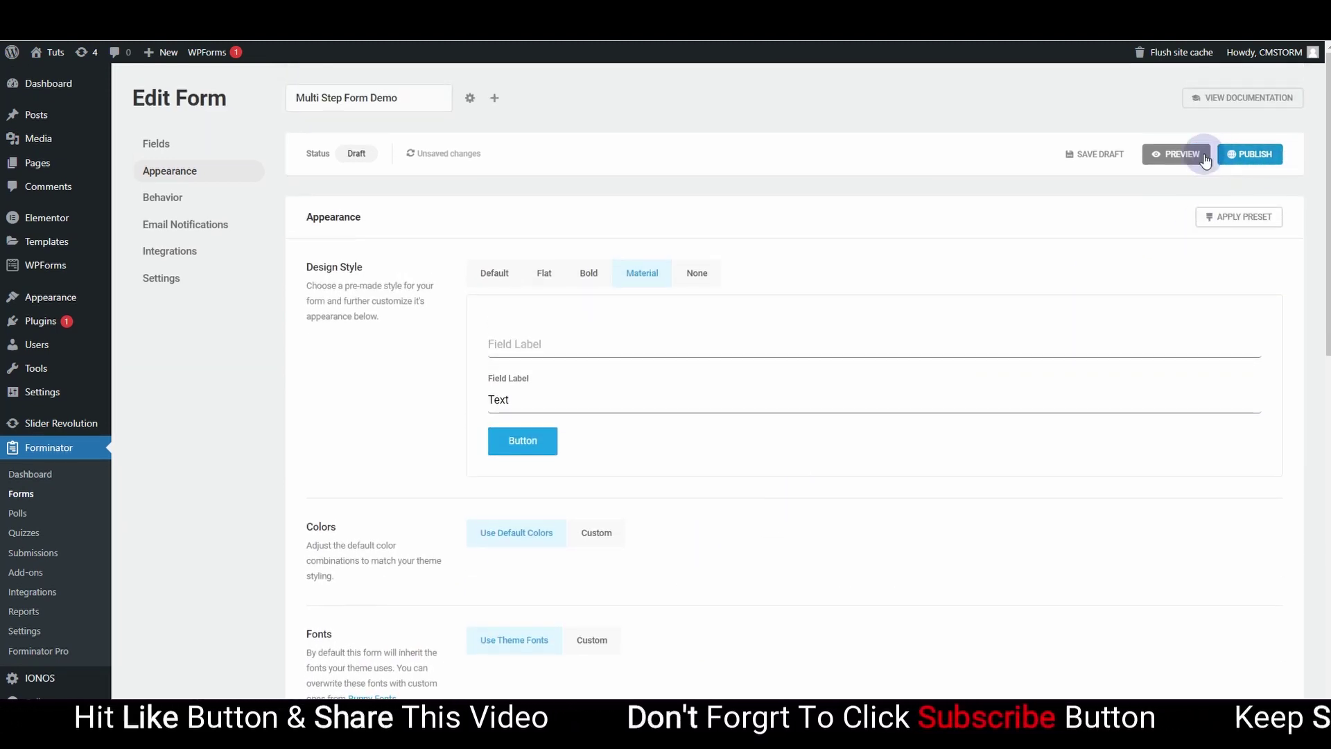
{"action": "left_click", "coordinate": [1178, 154]}
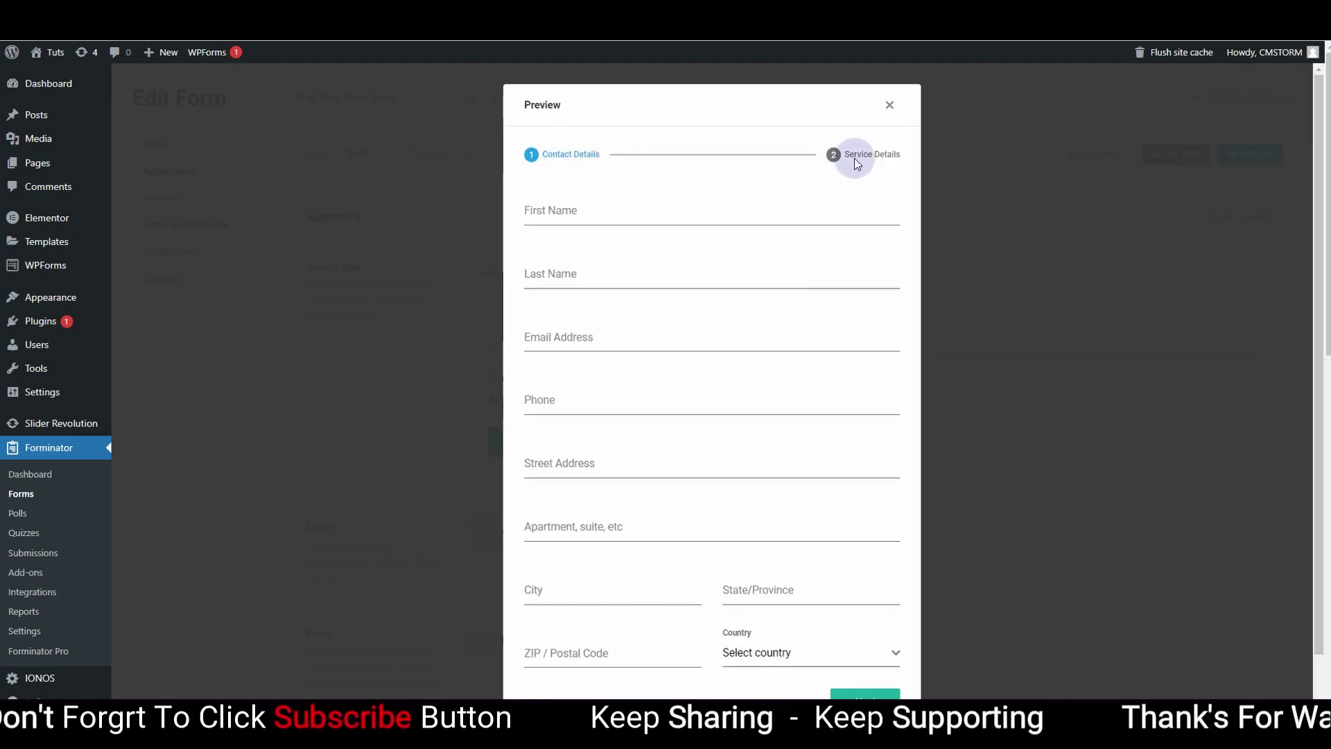
{"action": "left_click", "coordinate": [581, 203]}
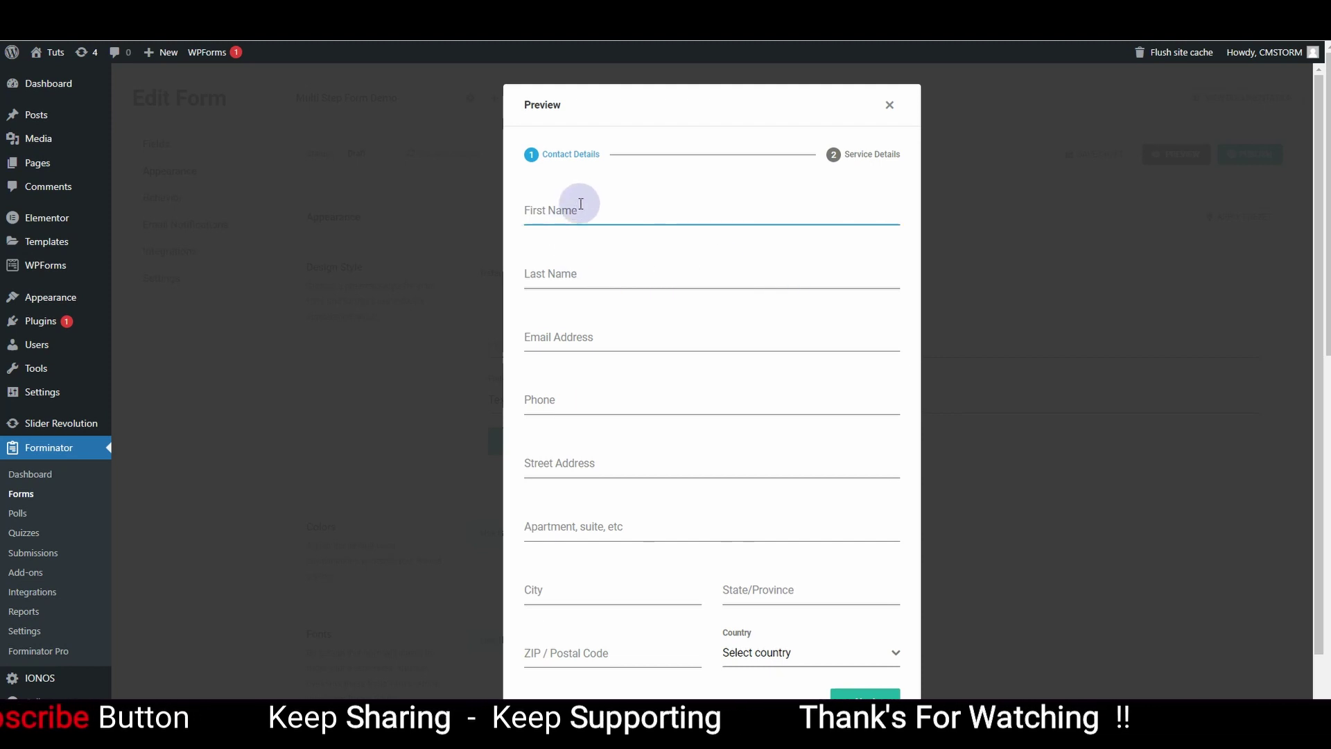
{"action": "left_click", "coordinate": [612, 428]}
{"action": "left_click", "coordinate": [626, 590]}
{"action": "left_click", "coordinate": [649, 666]}
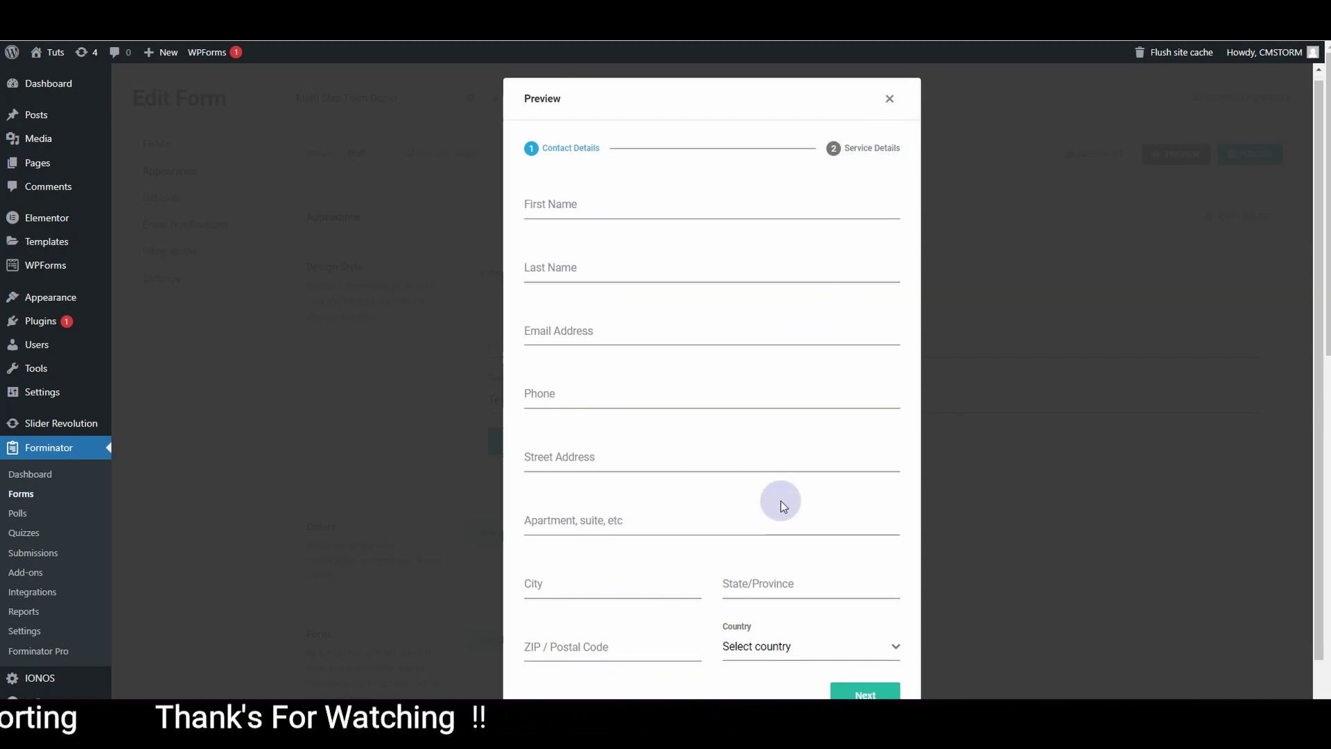
{"action": "scroll", "coordinate": [832, 589], "scroll_direction": "down", "scroll_amount": 1}
{"action": "left_click", "coordinate": [855, 657]}
{"action": "left_click", "coordinate": [704, 306]}
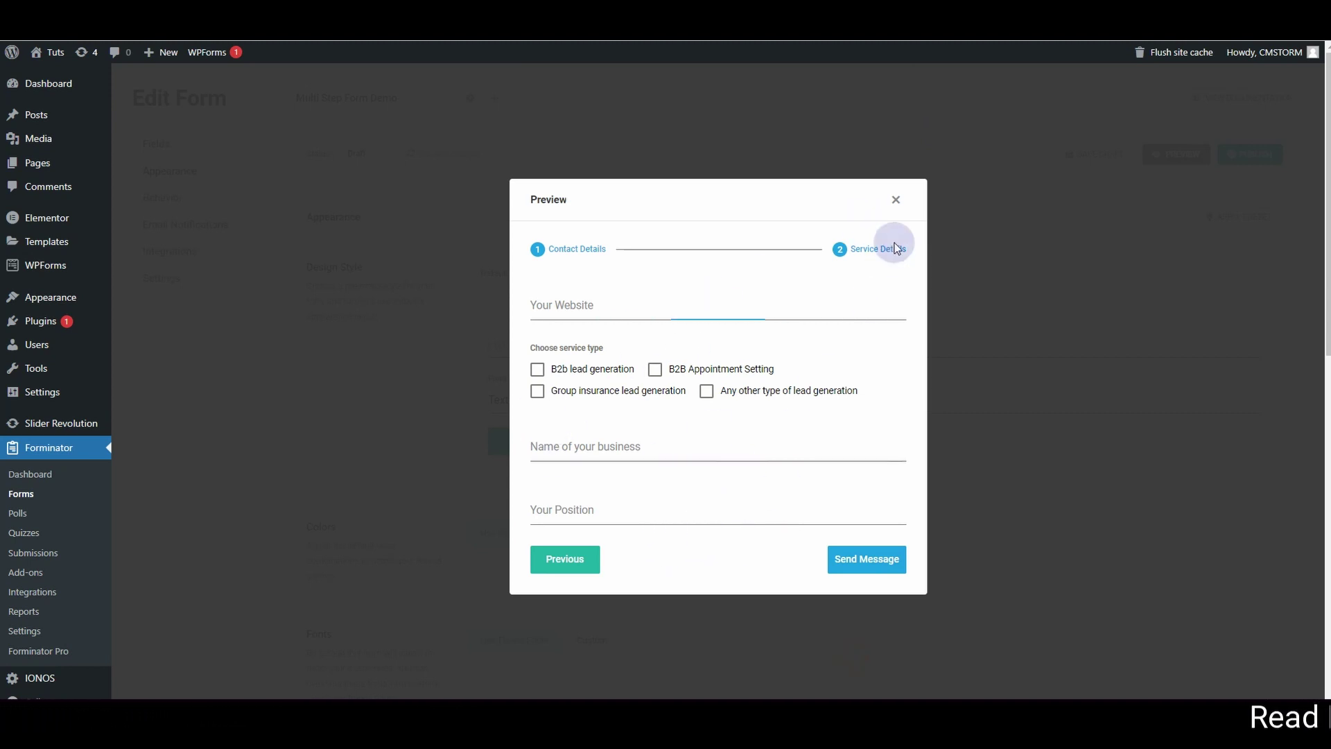
{"action": "left_click", "coordinate": [896, 199]}
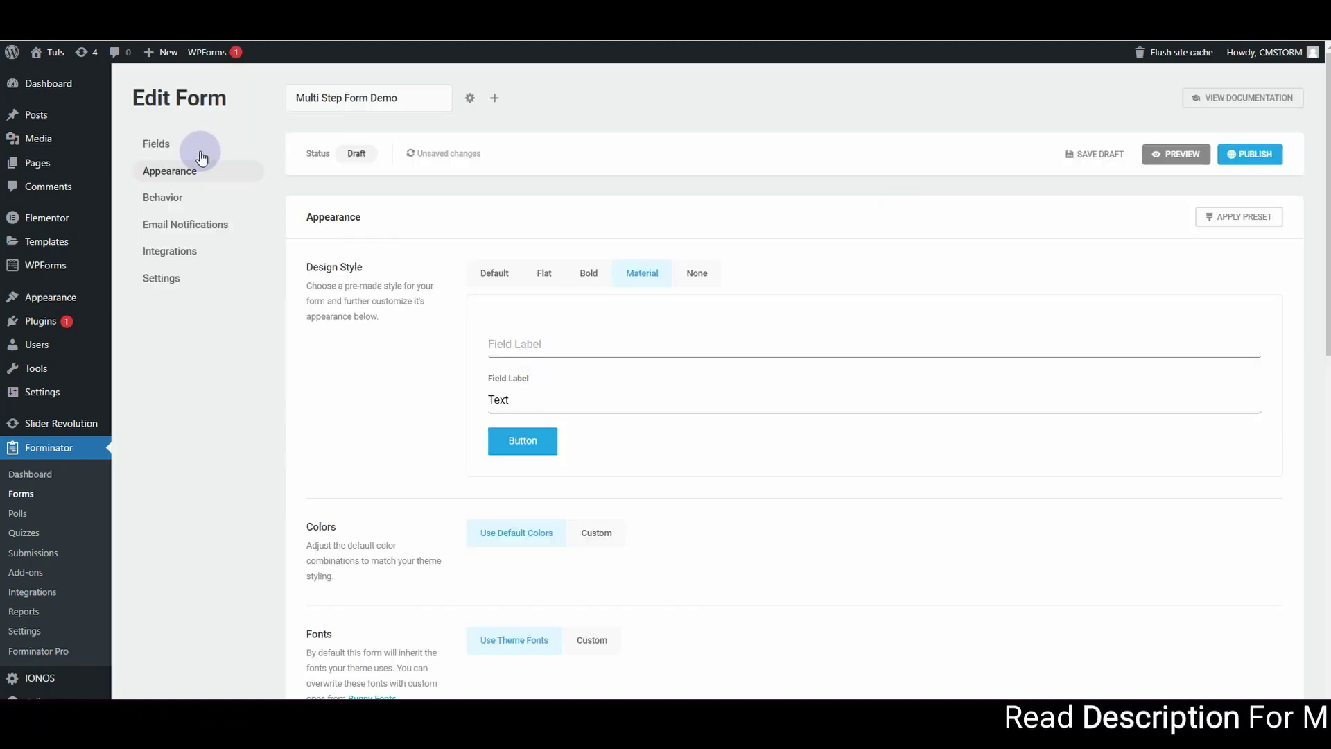
Step: Replace the submit button text 'Send Message' with 'Submit' in the form's fields
{"action": "left_click", "coordinate": [158, 141]}
{"action": "scroll", "coordinate": [460, 418], "scroll_direction": "down", "scroll_amount": 10}
{"action": "left_click", "coordinate": [416, 440]}
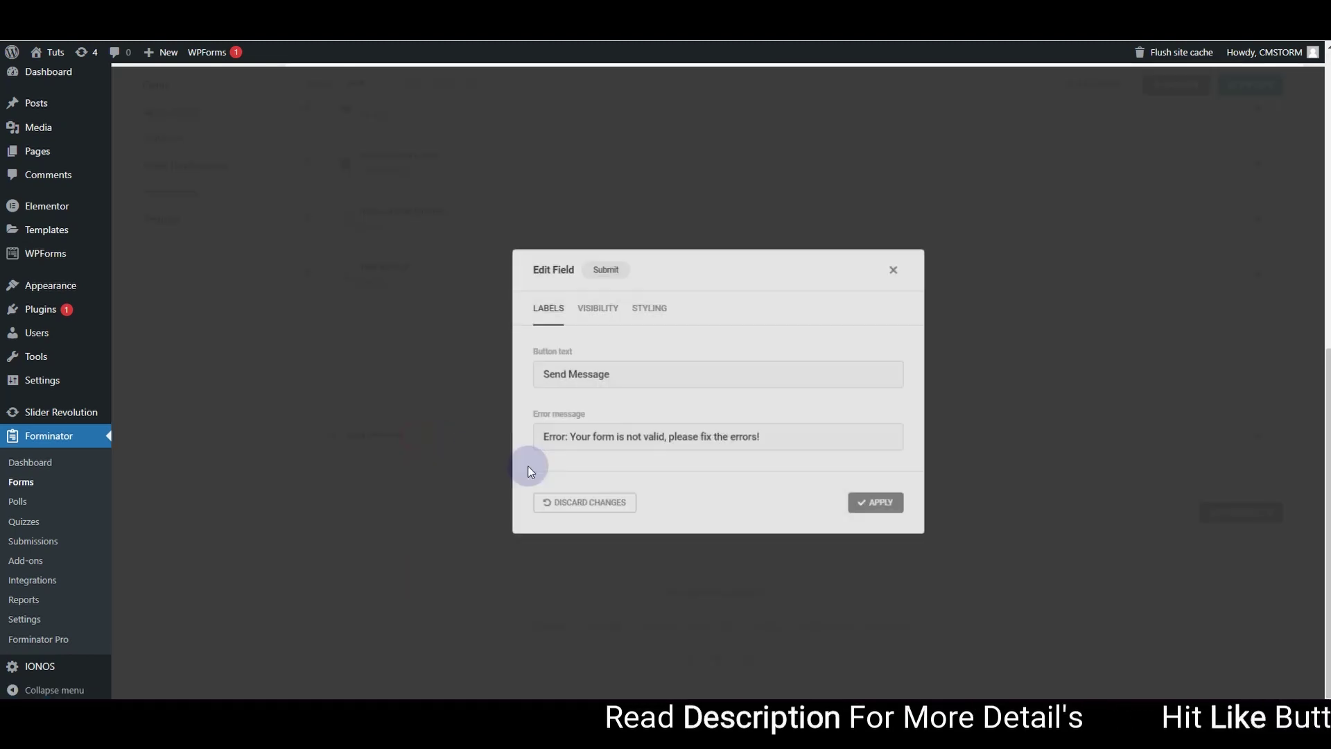
{"action": "left_click_drag", "start_coordinate": [659, 374], "coordinate": [533, 373]}
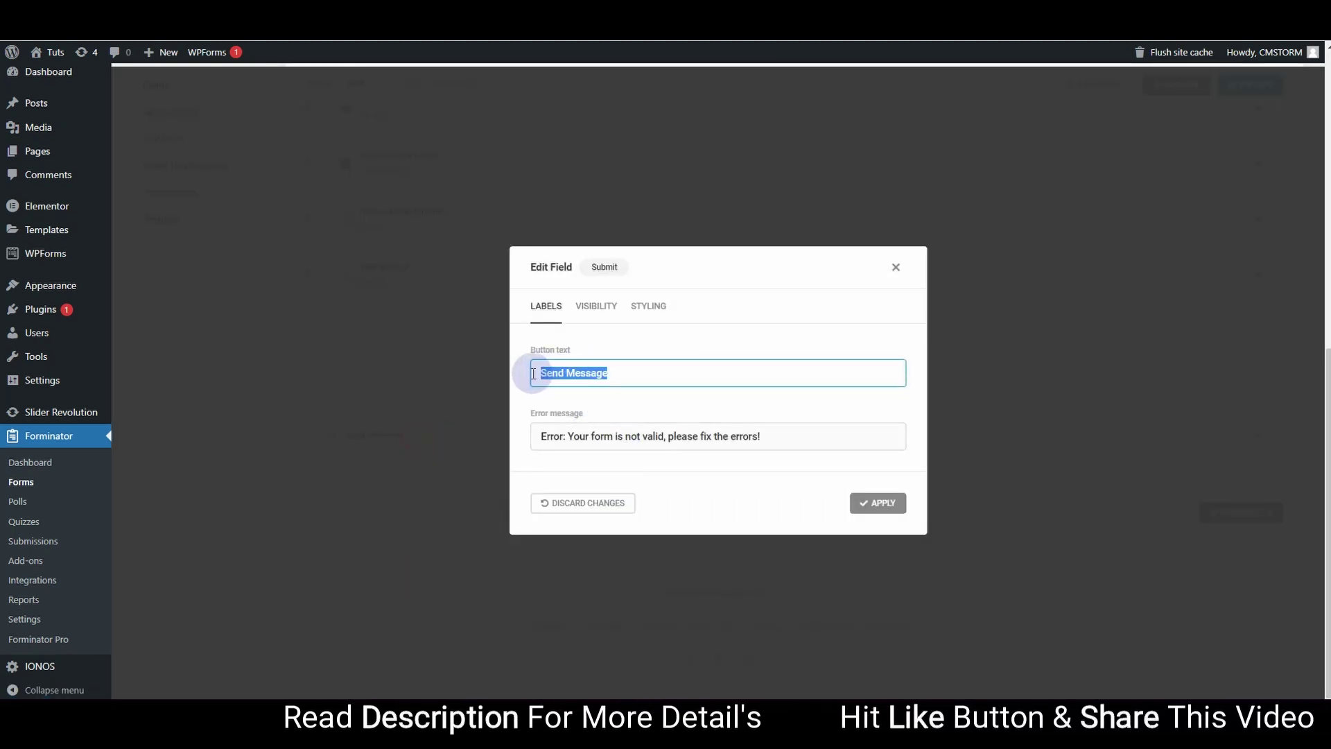
{"action": "type", "text": "Su"}
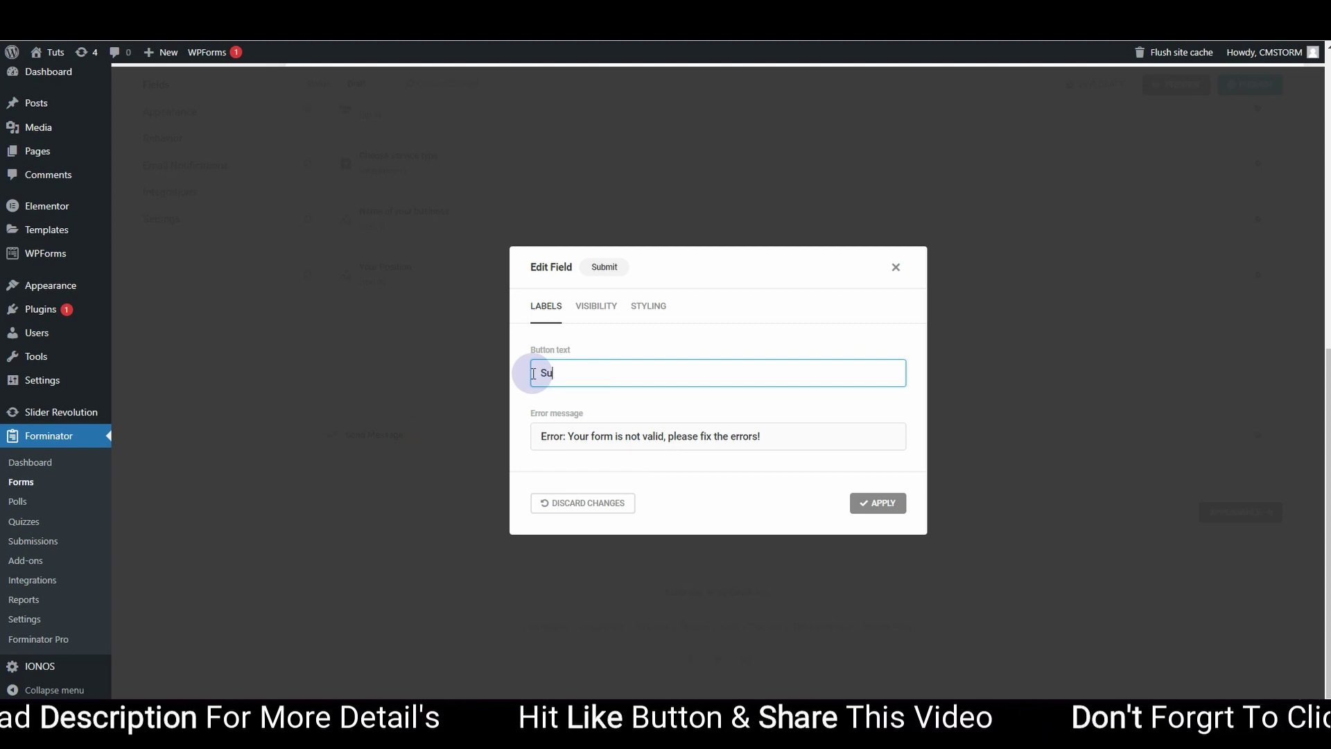
{"action": "type", "text": "bmit"}
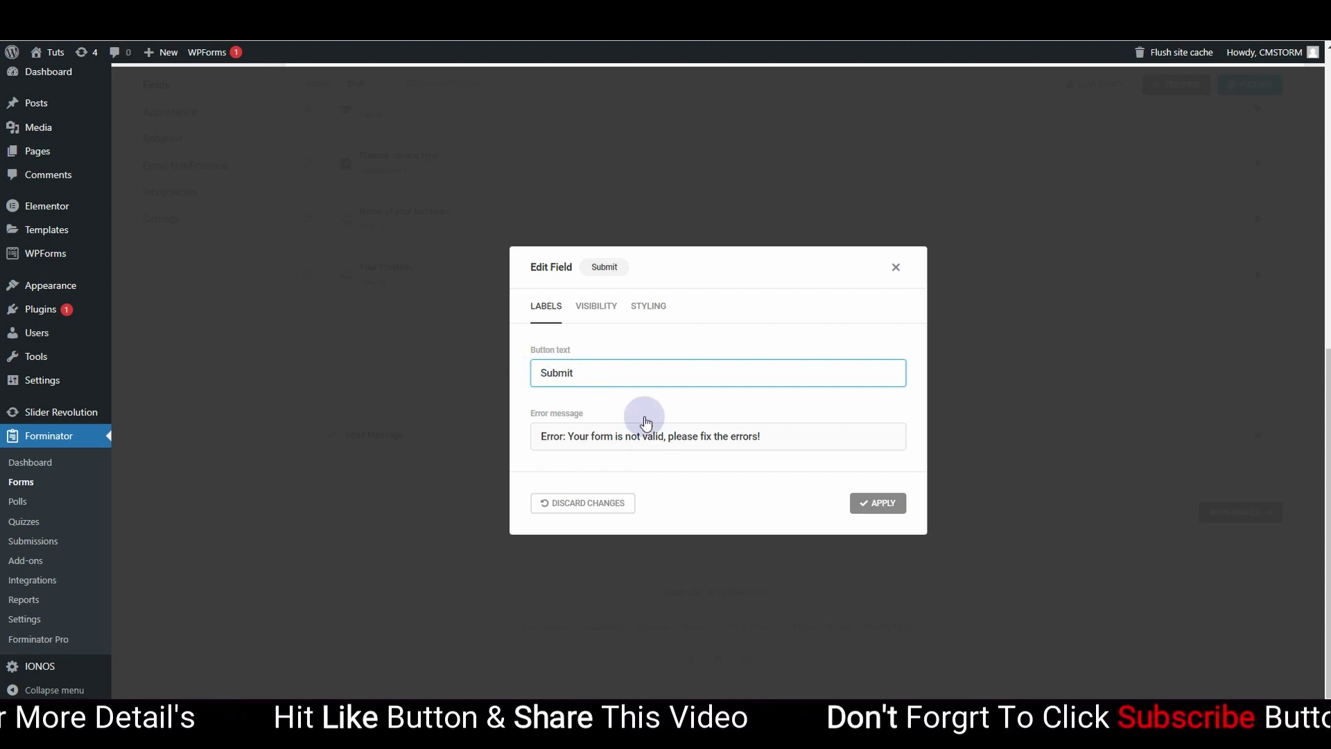
{"action": "left_click", "coordinate": [877, 503]}
{"action": "scroll", "coordinate": [901, 312], "scroll_direction": "up", "scroll_amount": 10}
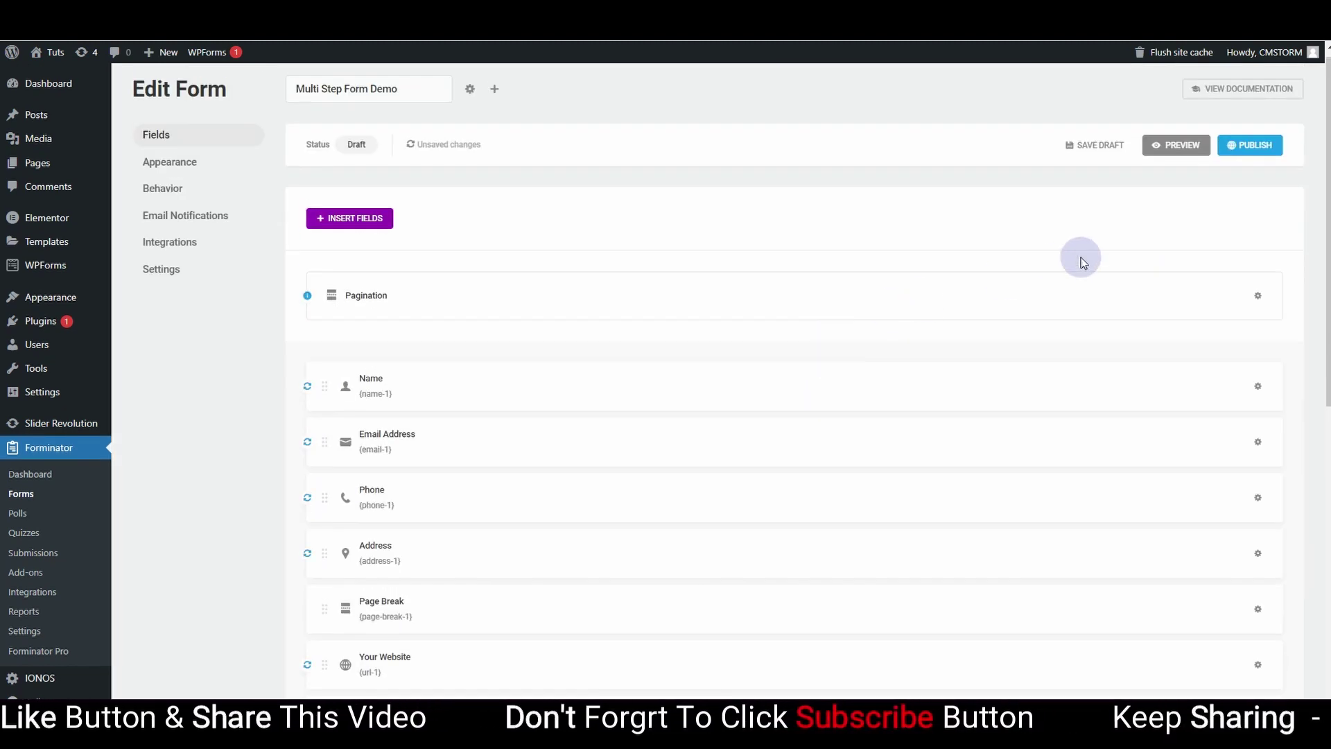
Step: Publish the Multi Step Form Demo form and dismiss the form-ready confirmation
{"action": "left_click", "coordinate": [1254, 145]}
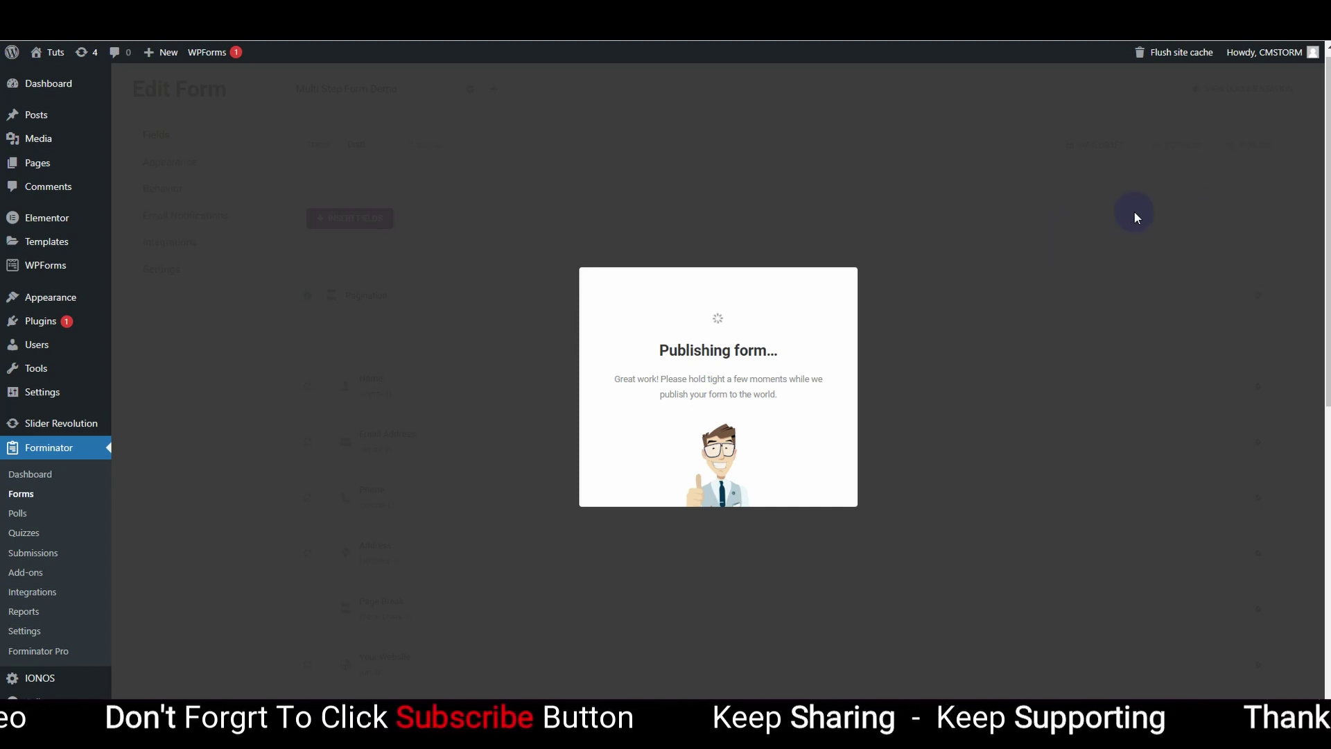
{"action": "left_click", "coordinate": [663, 427]}
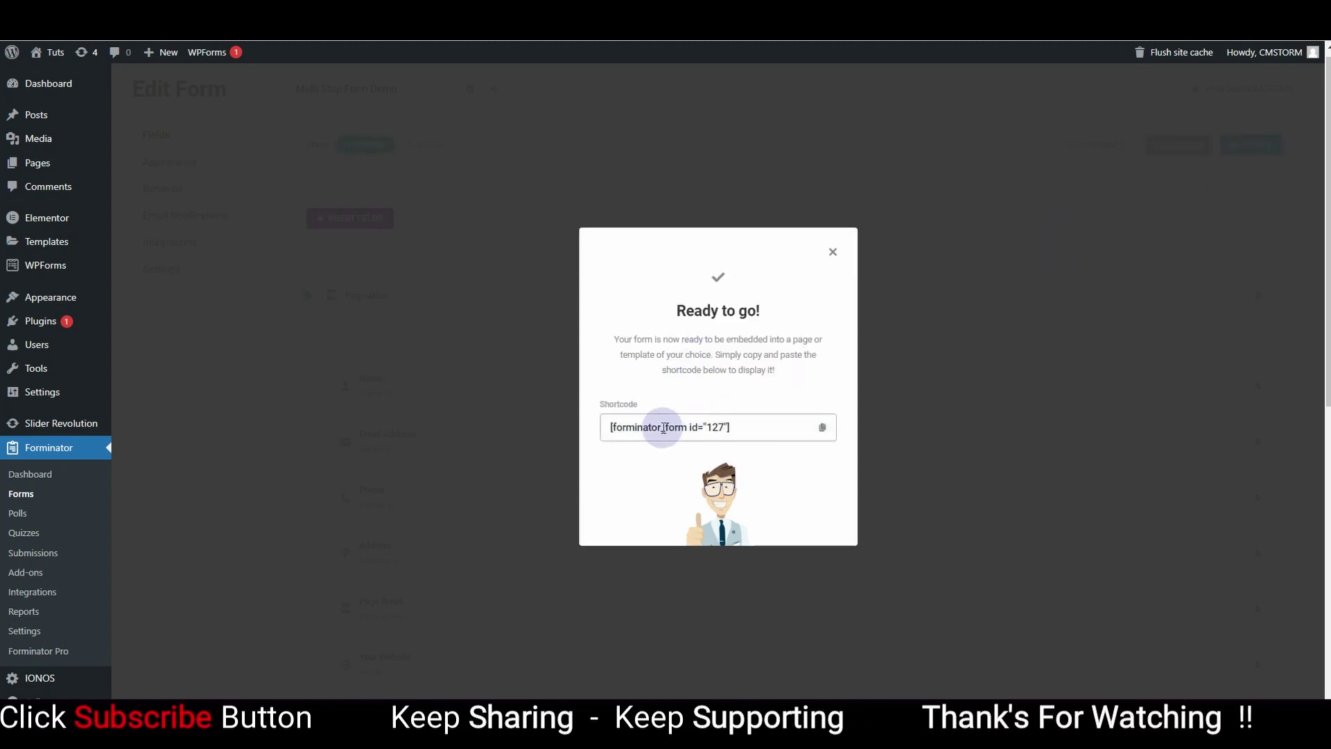
{"action": "left_click", "coordinate": [834, 253]}
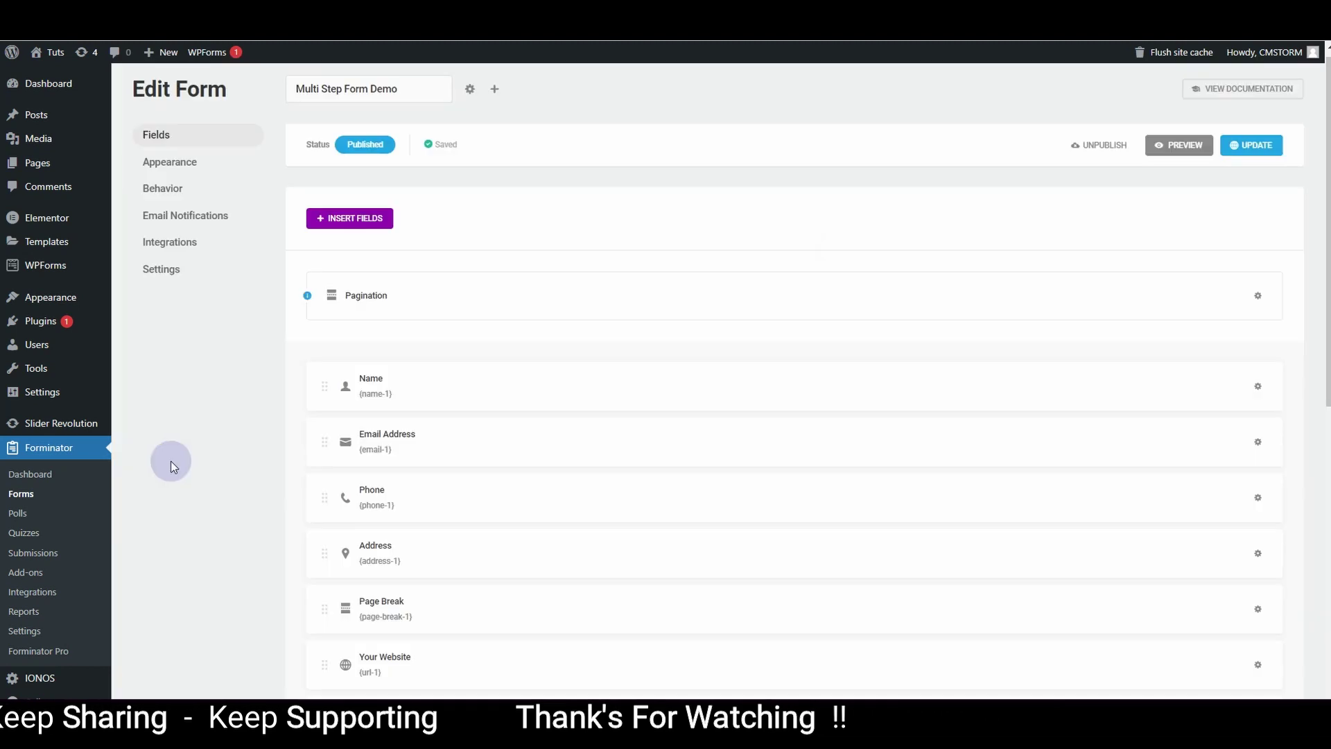
Step: Copy the Multi Step Form Demo shortcode from its gear menu in the Forms list
{"action": "left_click", "coordinate": [20, 493]}
{"action": "scroll", "coordinate": [243, 425], "scroll_direction": "down", "scroll_amount": 2}
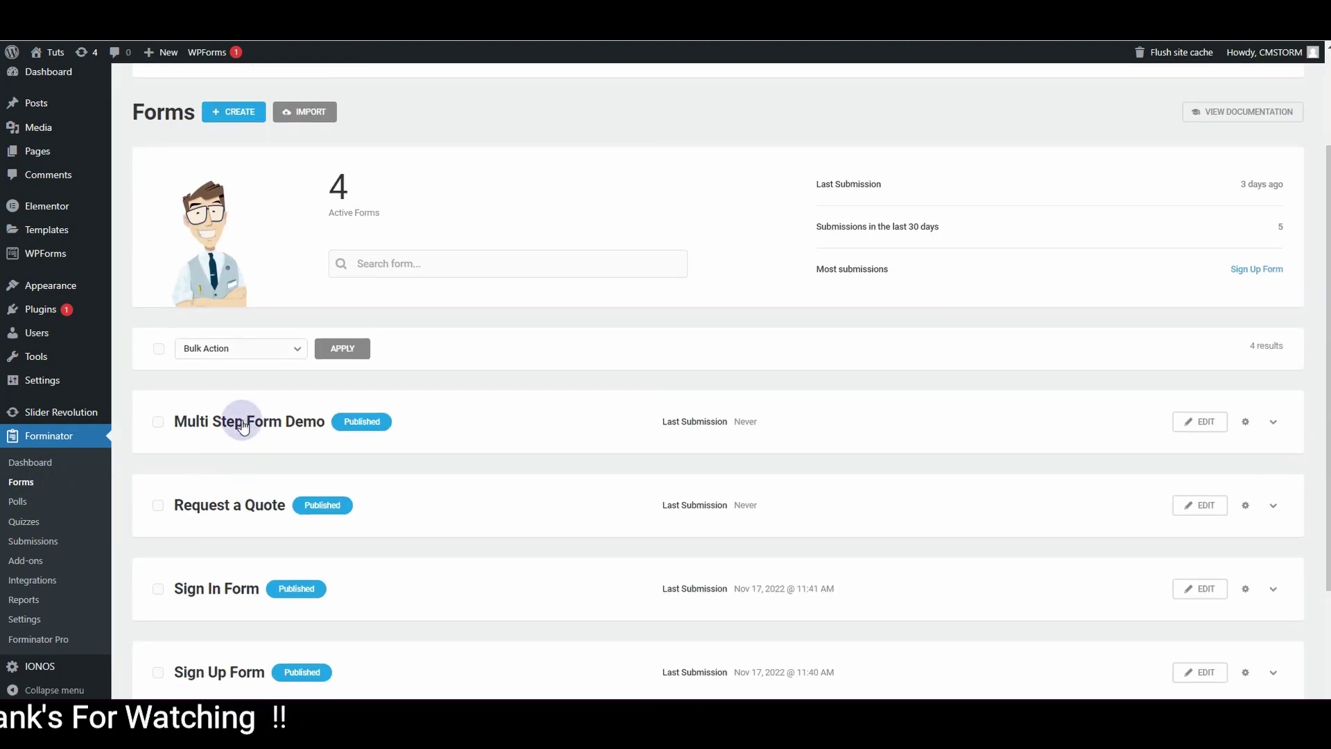
{"action": "left_click", "coordinate": [1246, 423]}
{"action": "left_click", "coordinate": [1181, 488]}
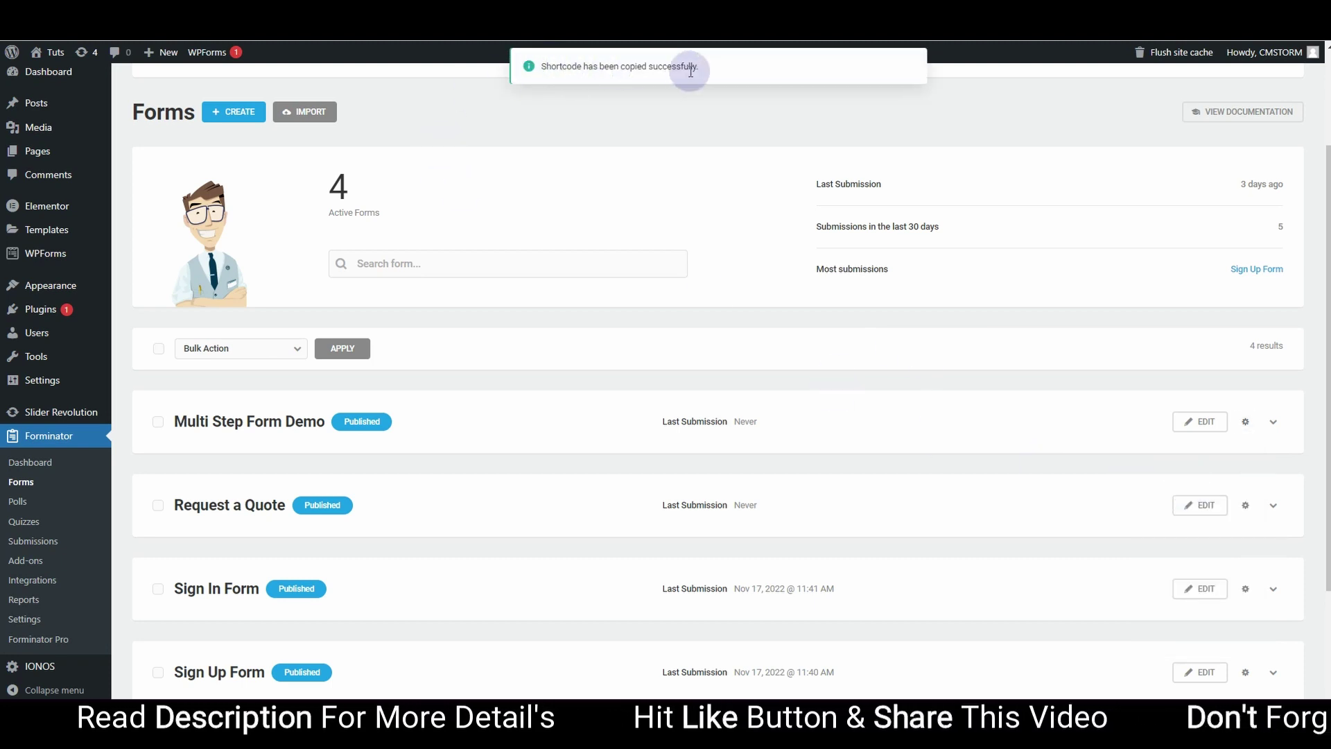
{"action": "mouse_move", "coordinate": [53, 158]}
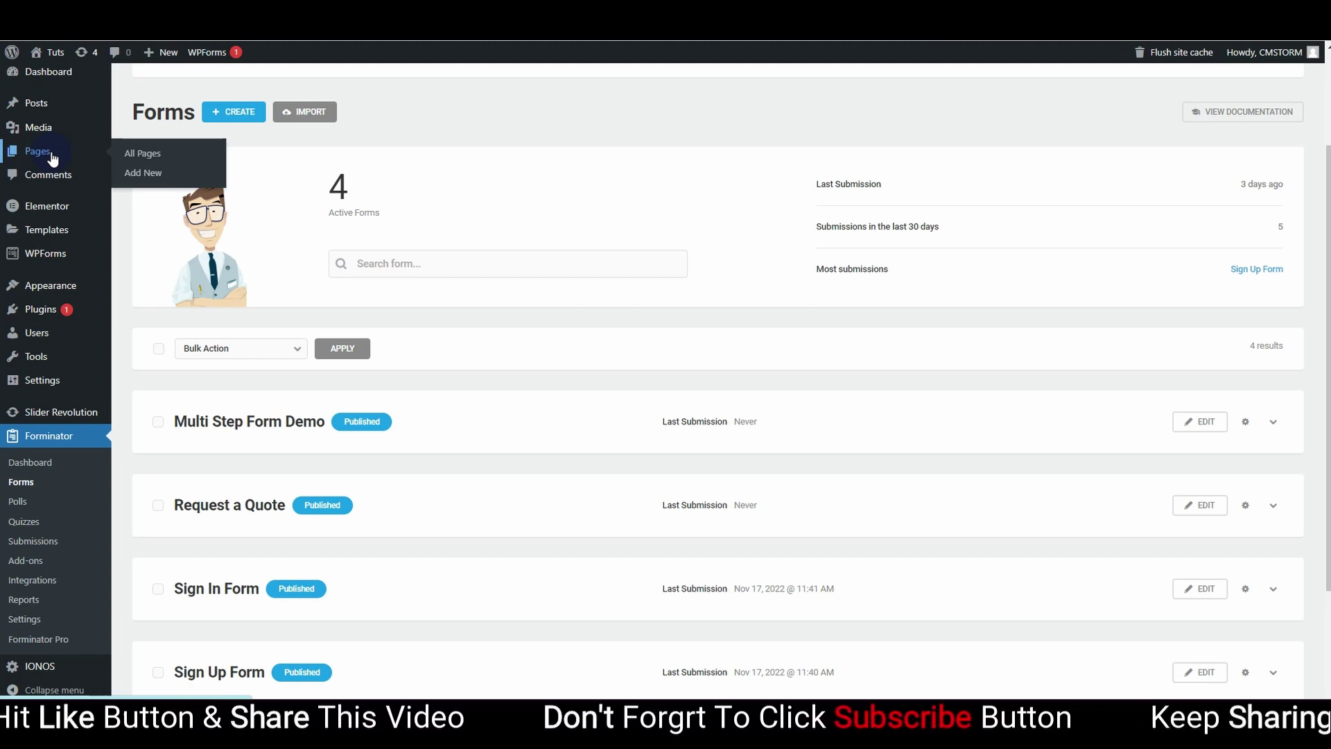
Step: Edit Sample Page with Elementor and delete the old MetForm shortcode widget
{"action": "left_click", "coordinate": [53, 158]}
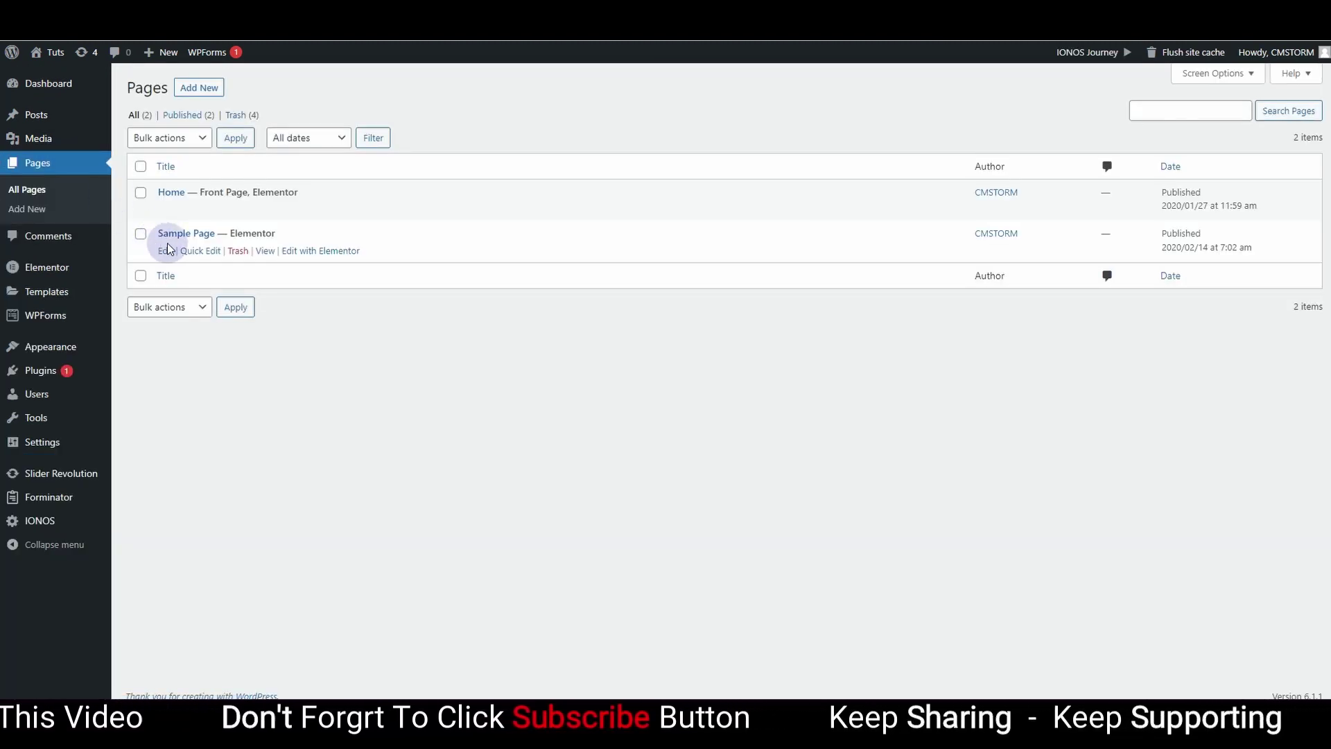
{"action": "left_click", "coordinate": [330, 254]}
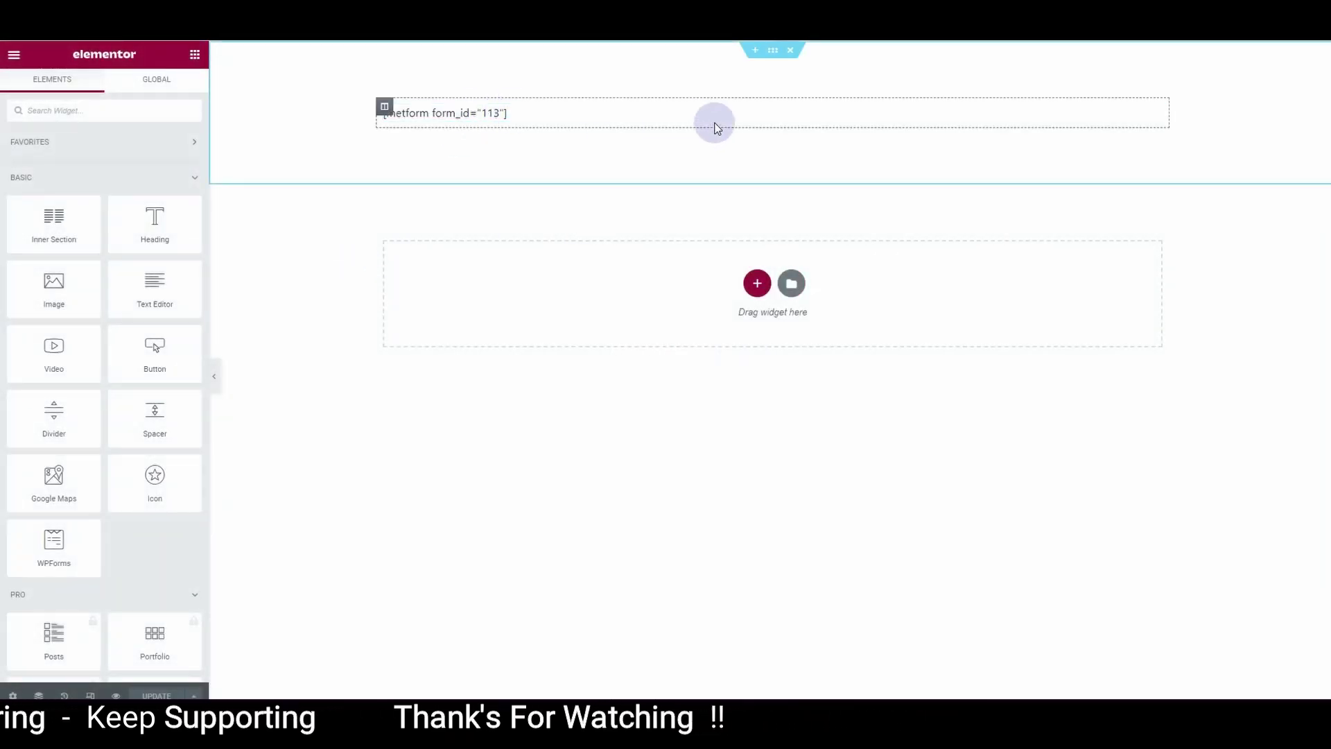
{"action": "right_click", "coordinate": [839, 118]}
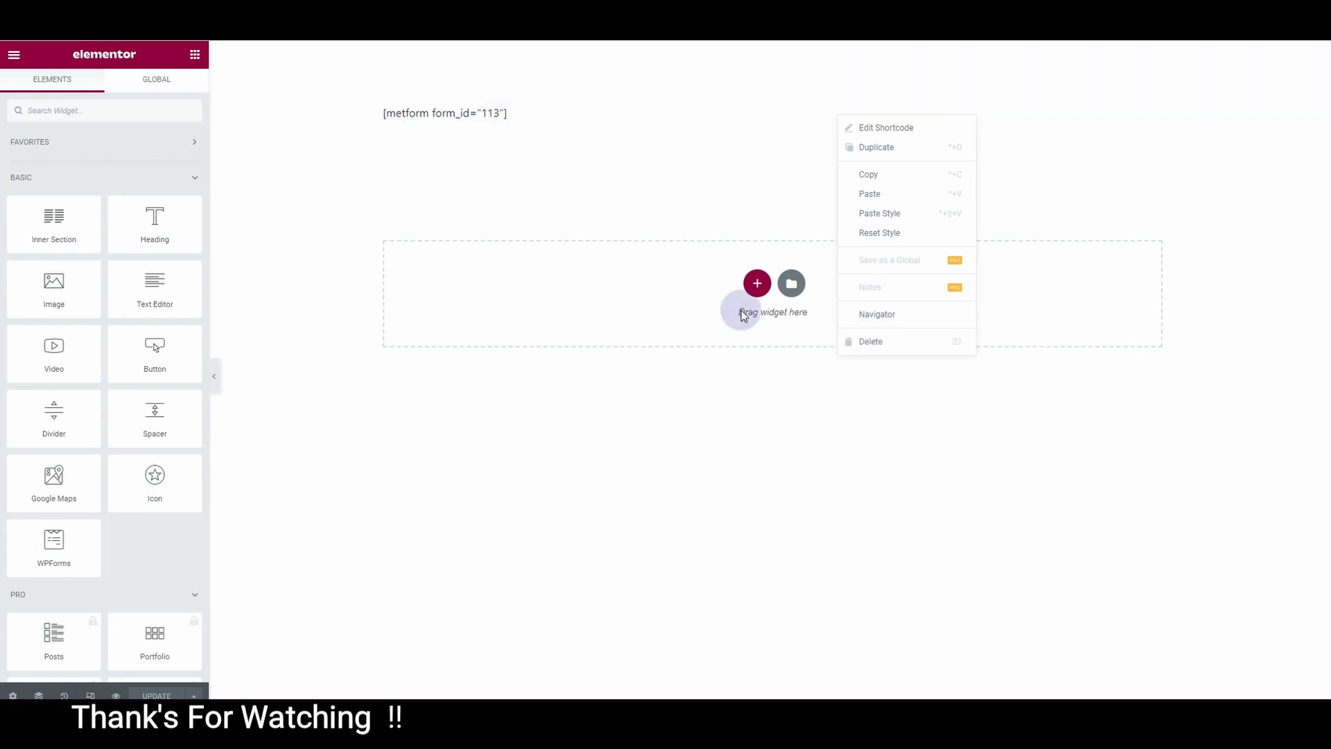
{"action": "left_click", "coordinate": [852, 340]}
Step: Add a Shortcode widget to the top section and paste [forminator_form id="127"] into it
{"action": "left_click", "coordinate": [72, 113]}
{"action": "type", "text": "short"}
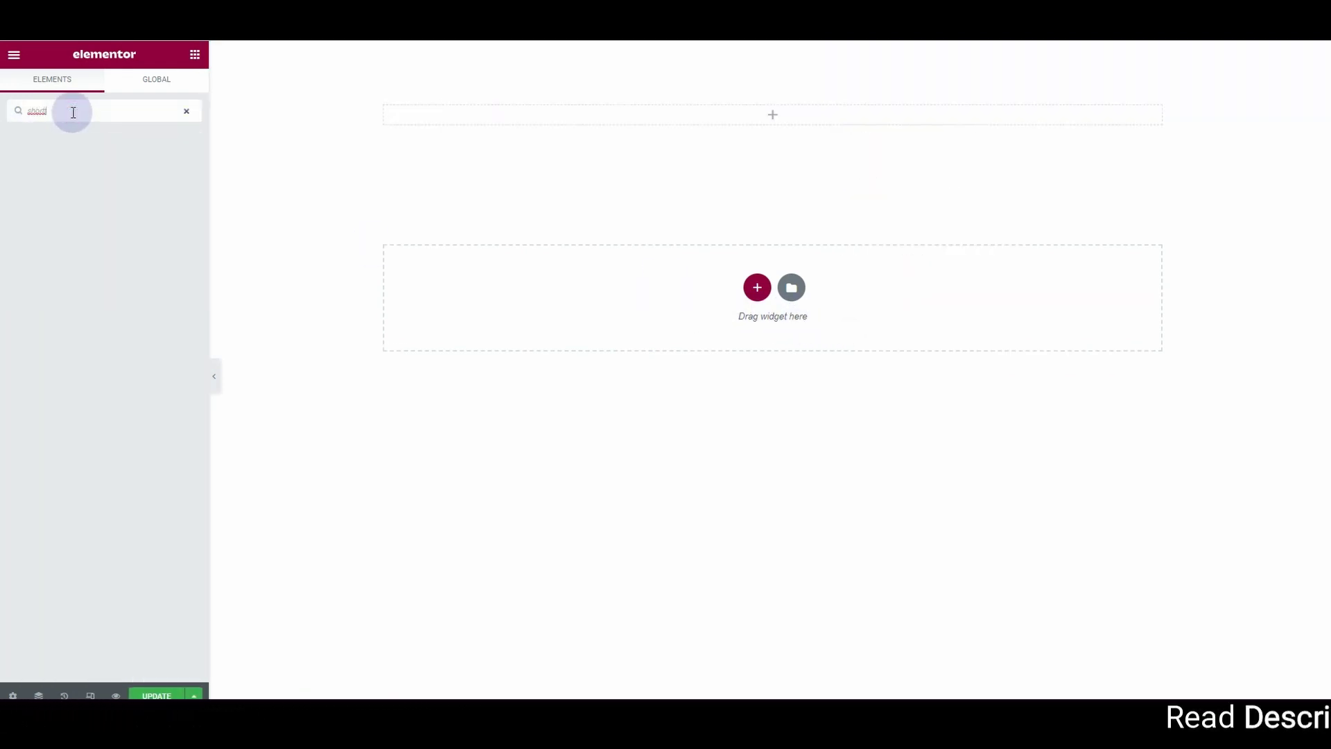
{"action": "left_click_drag", "start_coordinate": [51, 163], "coordinate": [499, 119]}
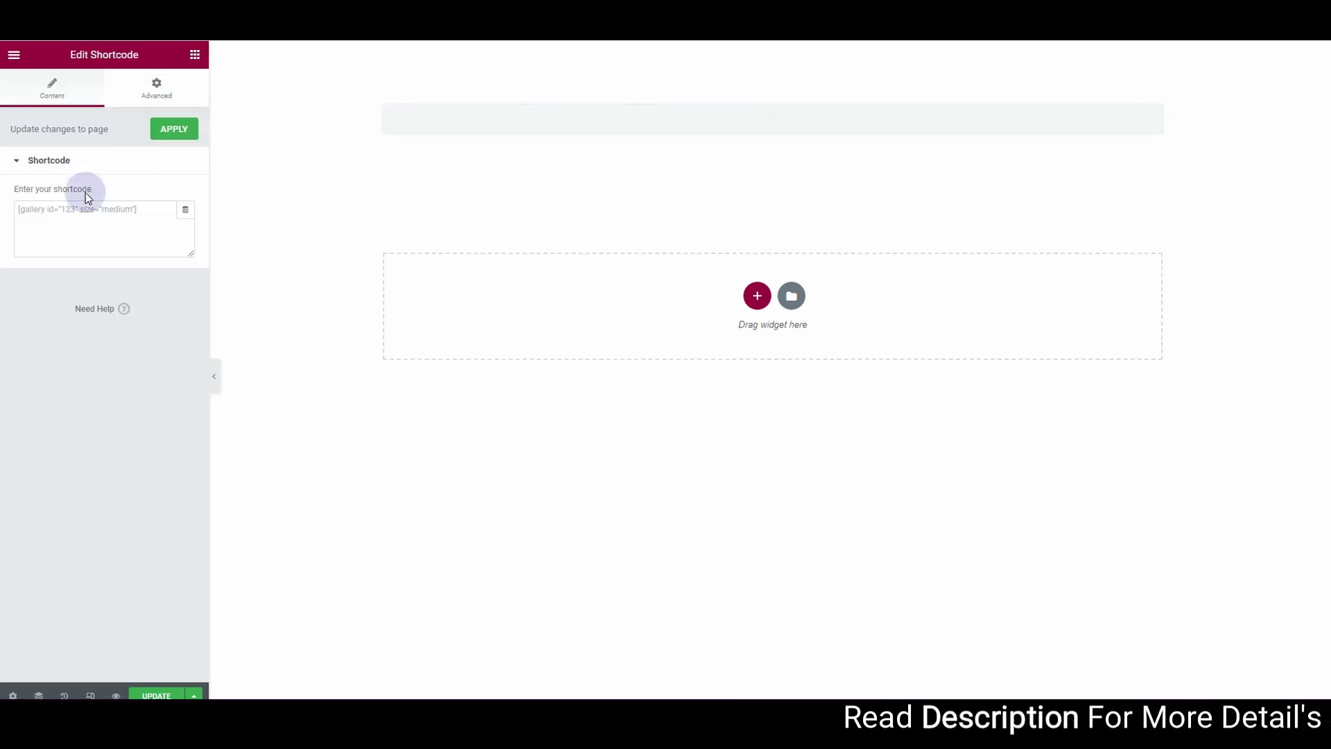
{"action": "left_click", "coordinate": [83, 213]}
{"action": "key", "text": "ctrl+v"}
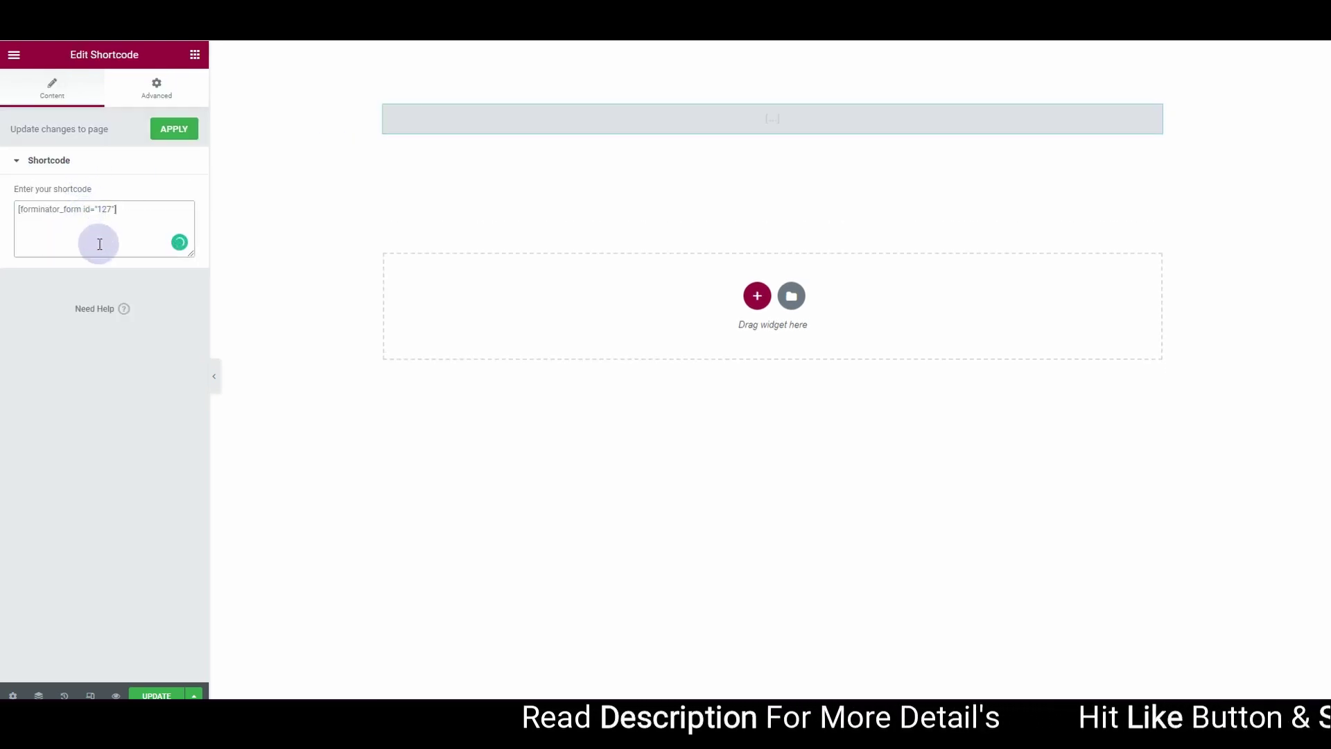
{"action": "scroll", "coordinate": [755, 230], "scroll_direction": "down", "scroll_amount": 4}
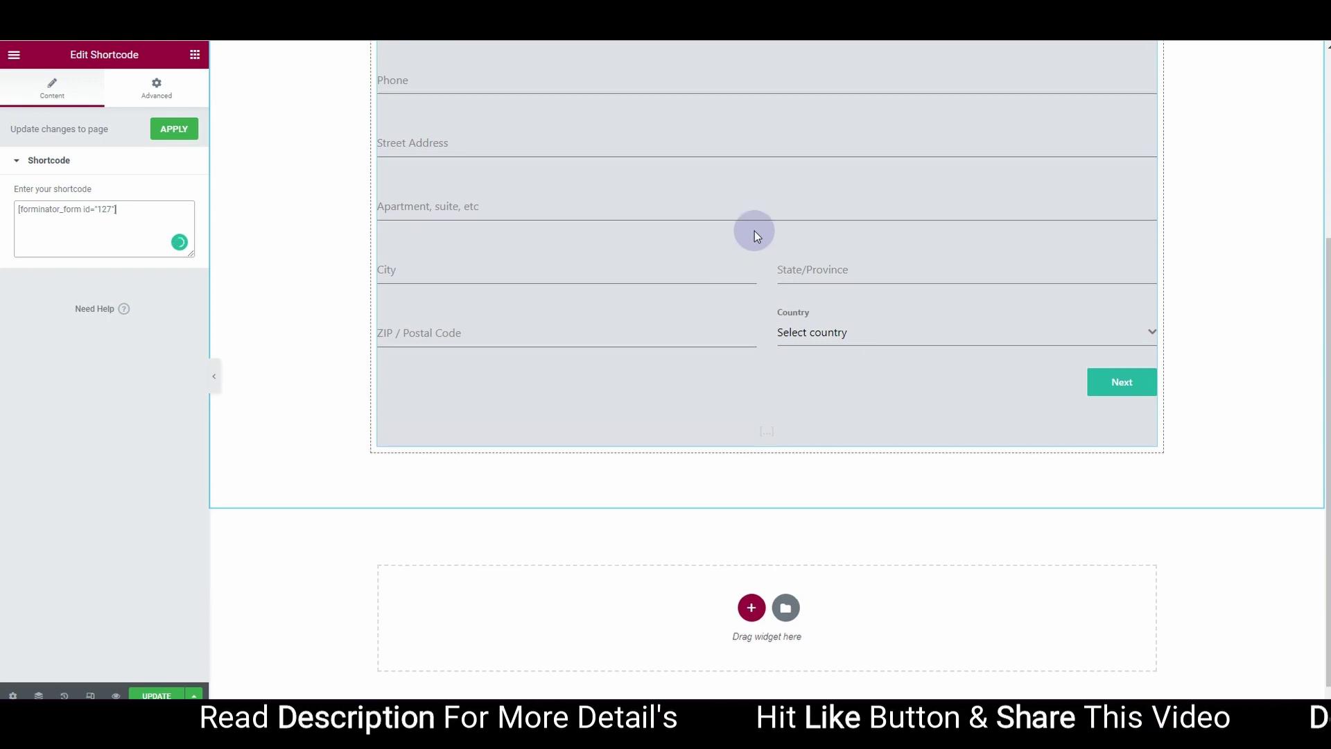
{"action": "scroll", "coordinate": [754, 231], "scroll_direction": "up", "scroll_amount": 4}
{"action": "scroll", "coordinate": [501, 241], "scroll_direction": "down", "scroll_amount": 4}
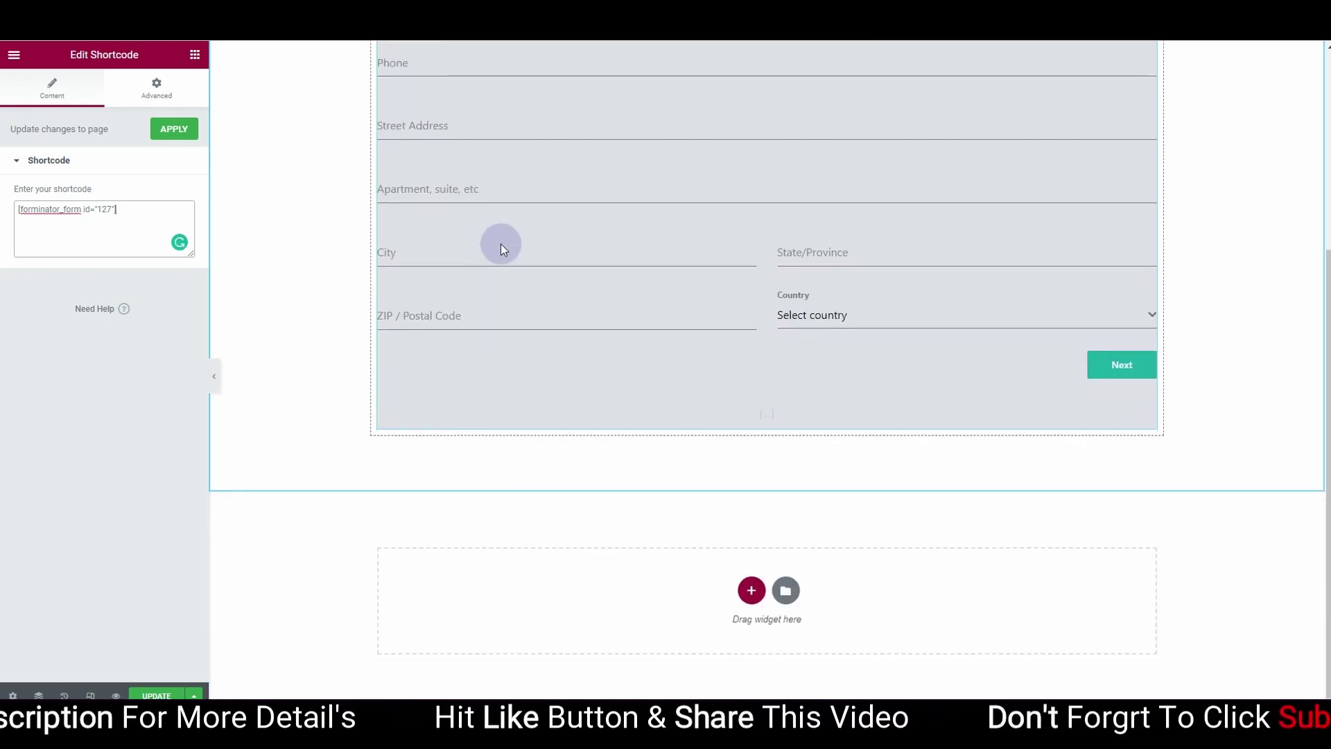
{"action": "scroll", "coordinate": [485, 312], "scroll_direction": "up", "scroll_amount": 5}
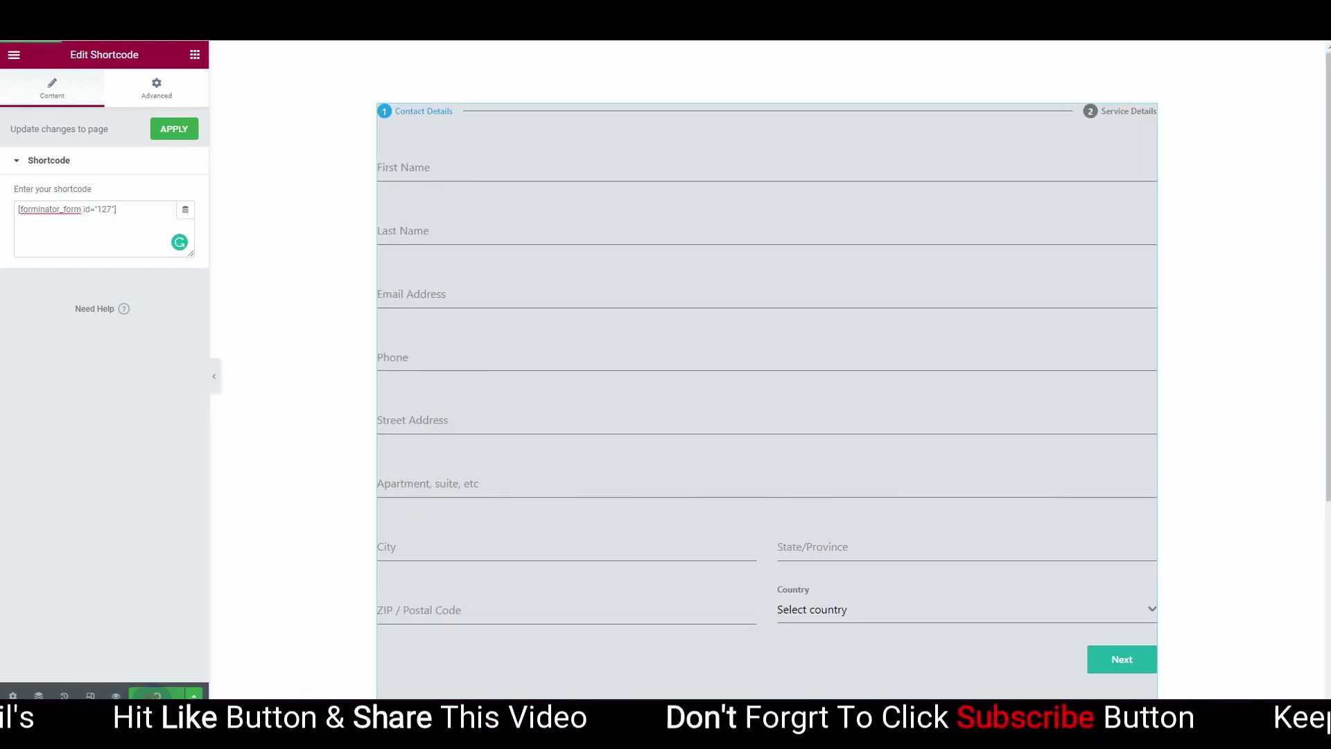
Step: On the live page, autofill the contact details, choose Algeria, and continue to Service Details
{"action": "left_click", "coordinate": [115, 694]}
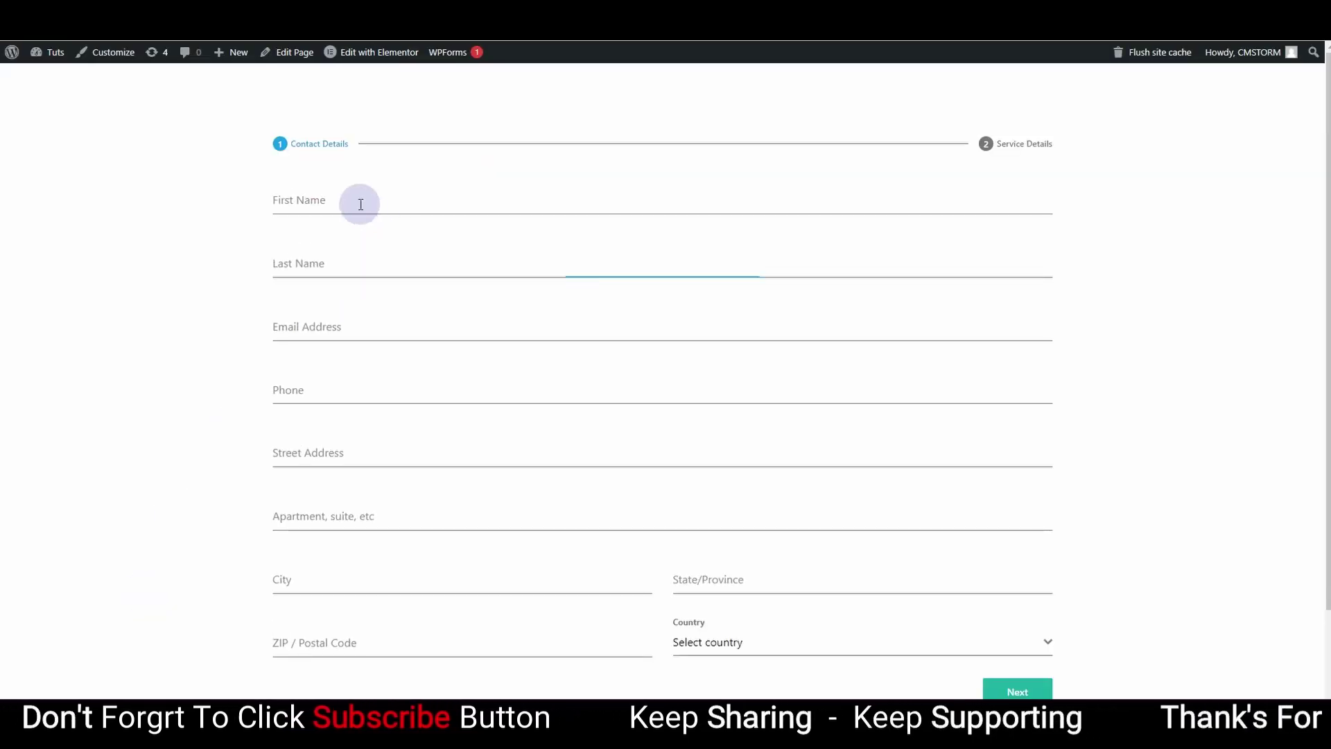
{"action": "left_click", "coordinate": [342, 197]}
{"action": "left_click", "coordinate": [375, 238]}
{"action": "scroll", "coordinate": [597, 478], "scroll_direction": "down", "scroll_amount": 2}
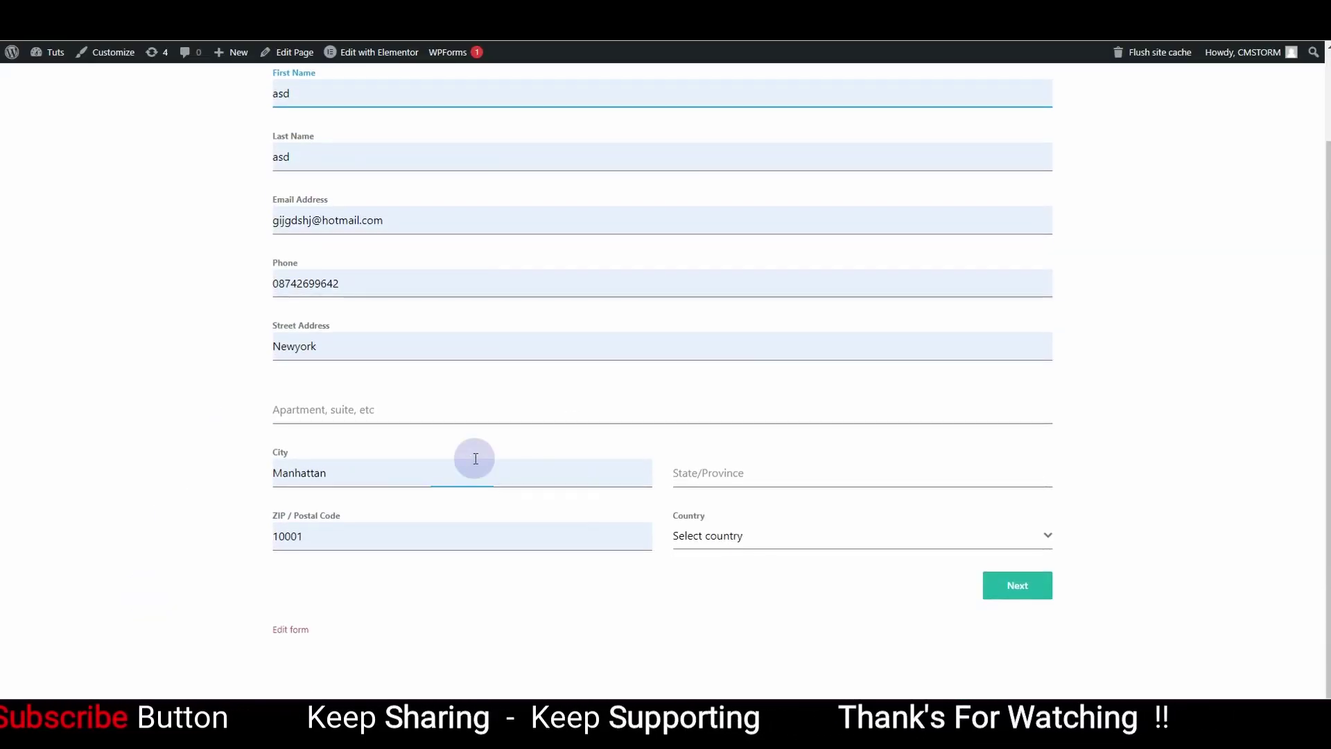
{"action": "left_click", "coordinate": [802, 534]}
{"action": "left_click", "coordinate": [767, 463]}
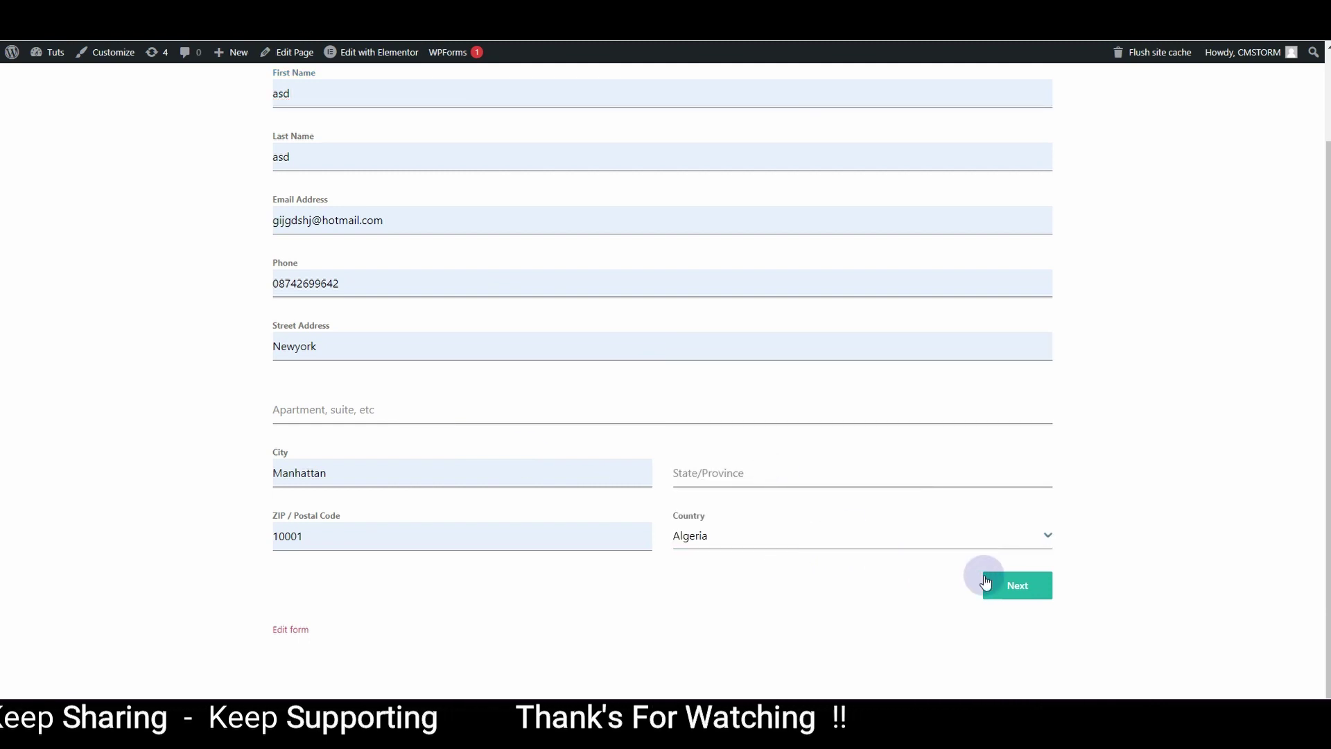
{"action": "left_click", "coordinate": [998, 584]}
Step: Enter website 'goog', tick three lead-generation services, and fill in the business name
{"action": "left_click", "coordinate": [314, 191]}
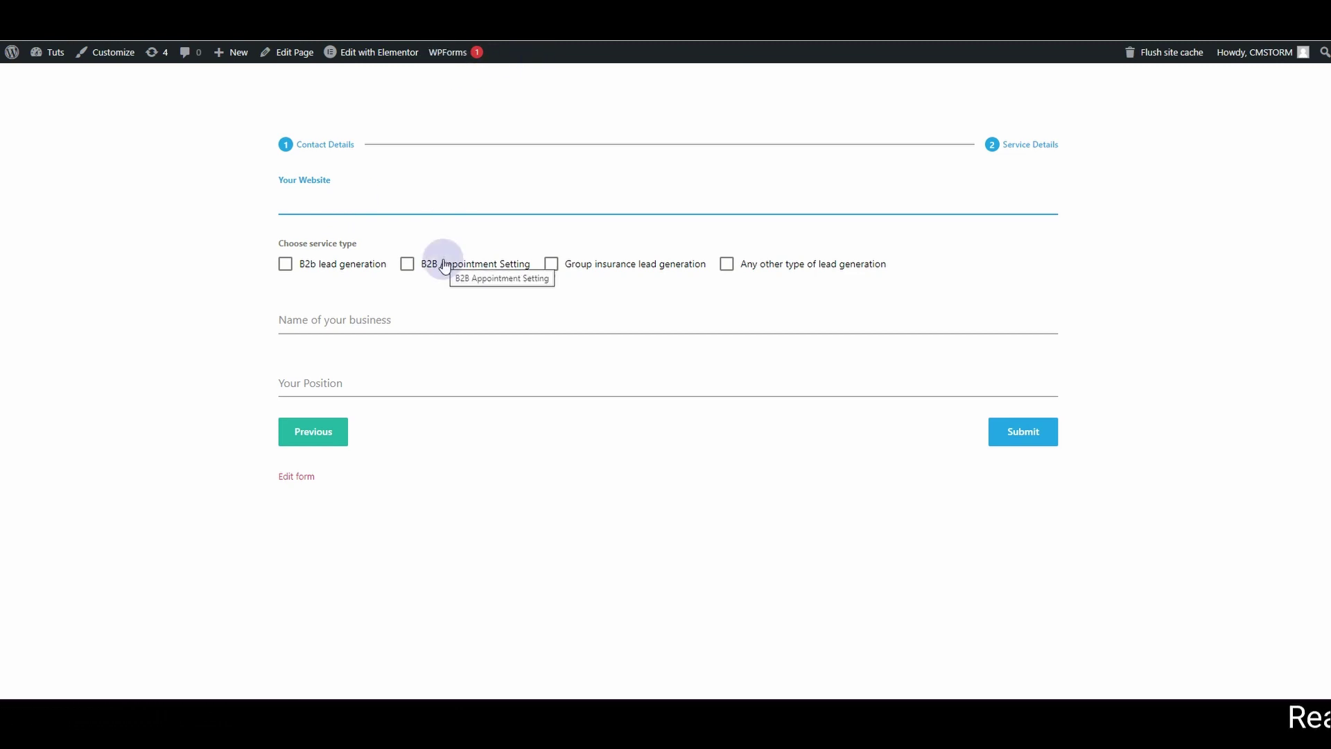
{"action": "type", "text": "google.com"}
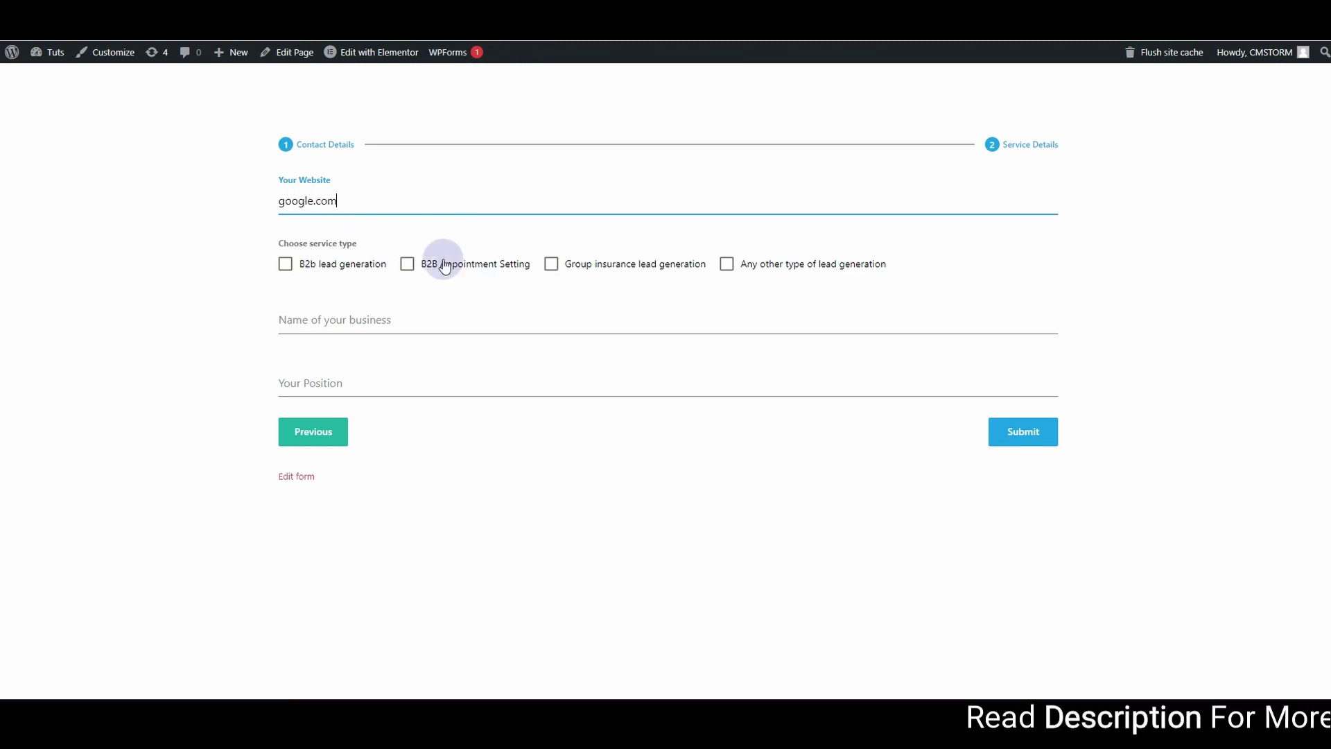
{"action": "left_click", "coordinate": [444, 266]}
{"action": "left_click", "coordinate": [551, 266]}
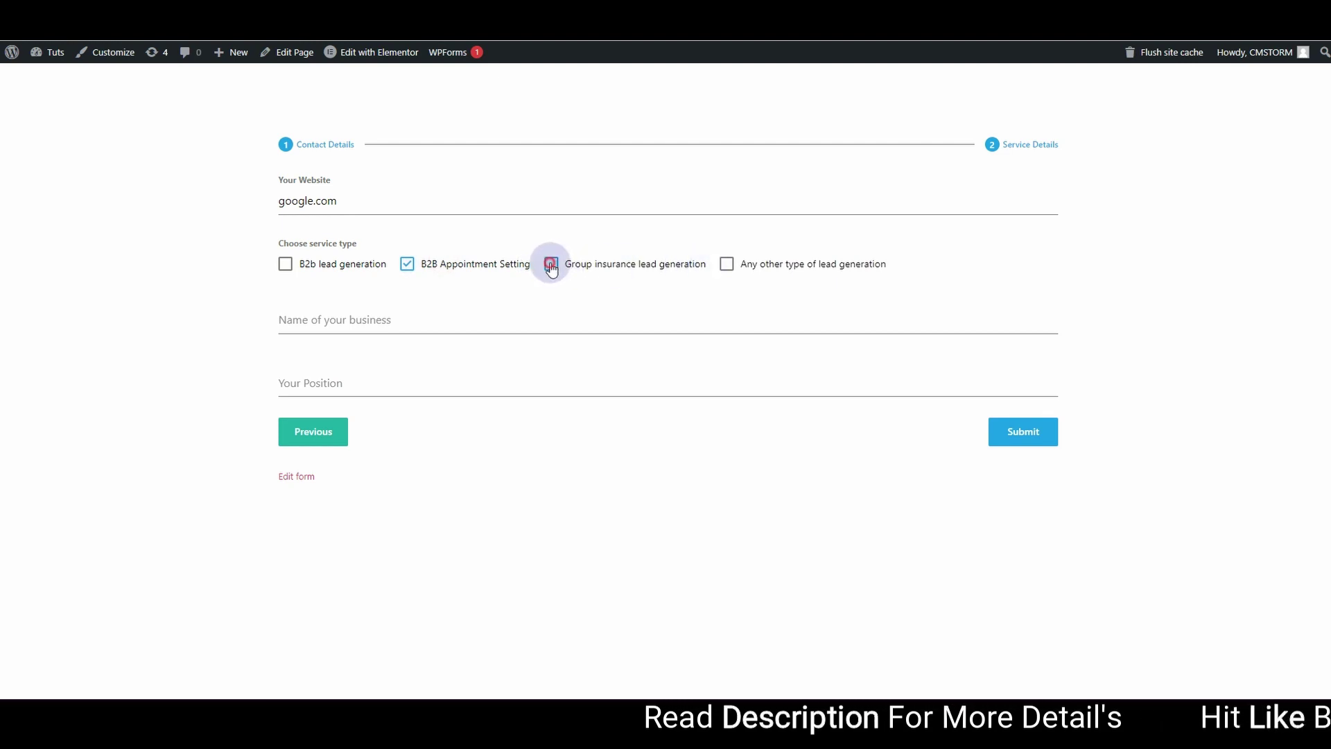
{"action": "left_click", "coordinate": [726, 268]}
{"action": "left_click", "coordinate": [344, 318]}
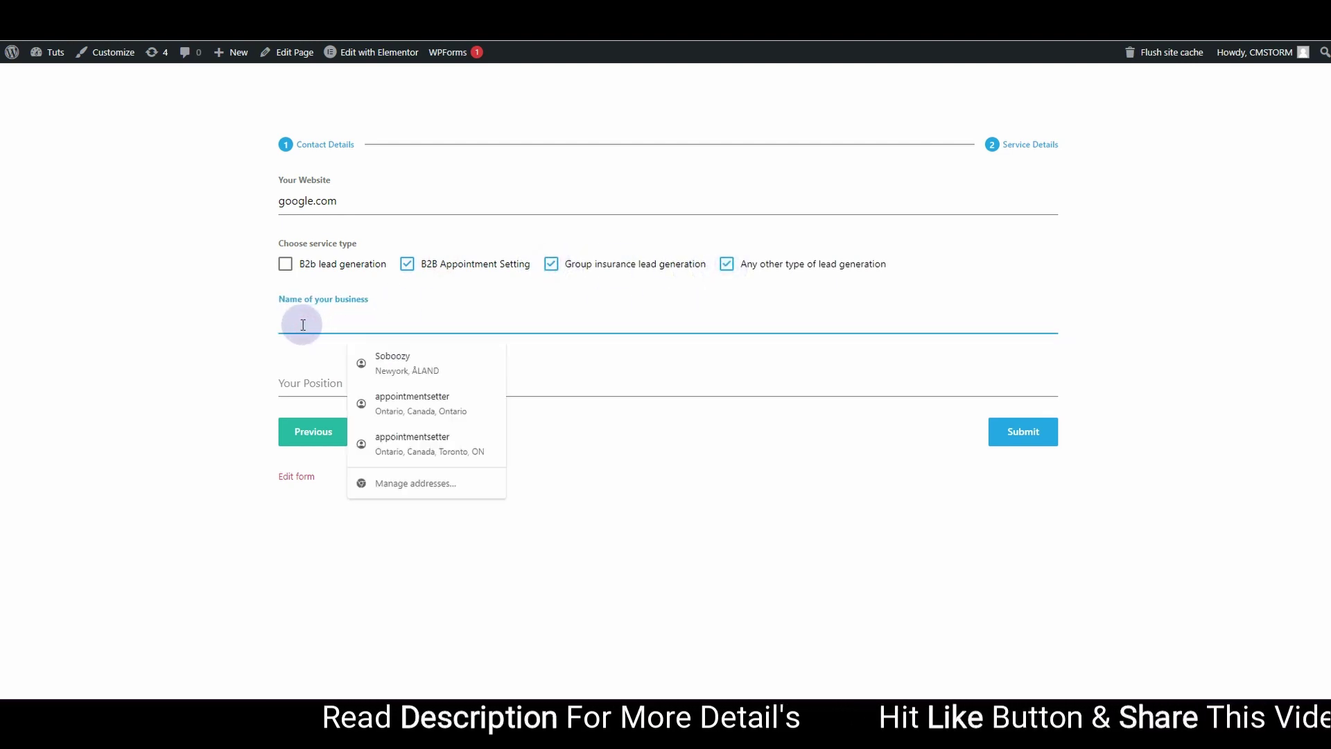
{"action": "left_click", "coordinate": [401, 362]}
{"action": "left_click", "coordinate": [351, 384]}
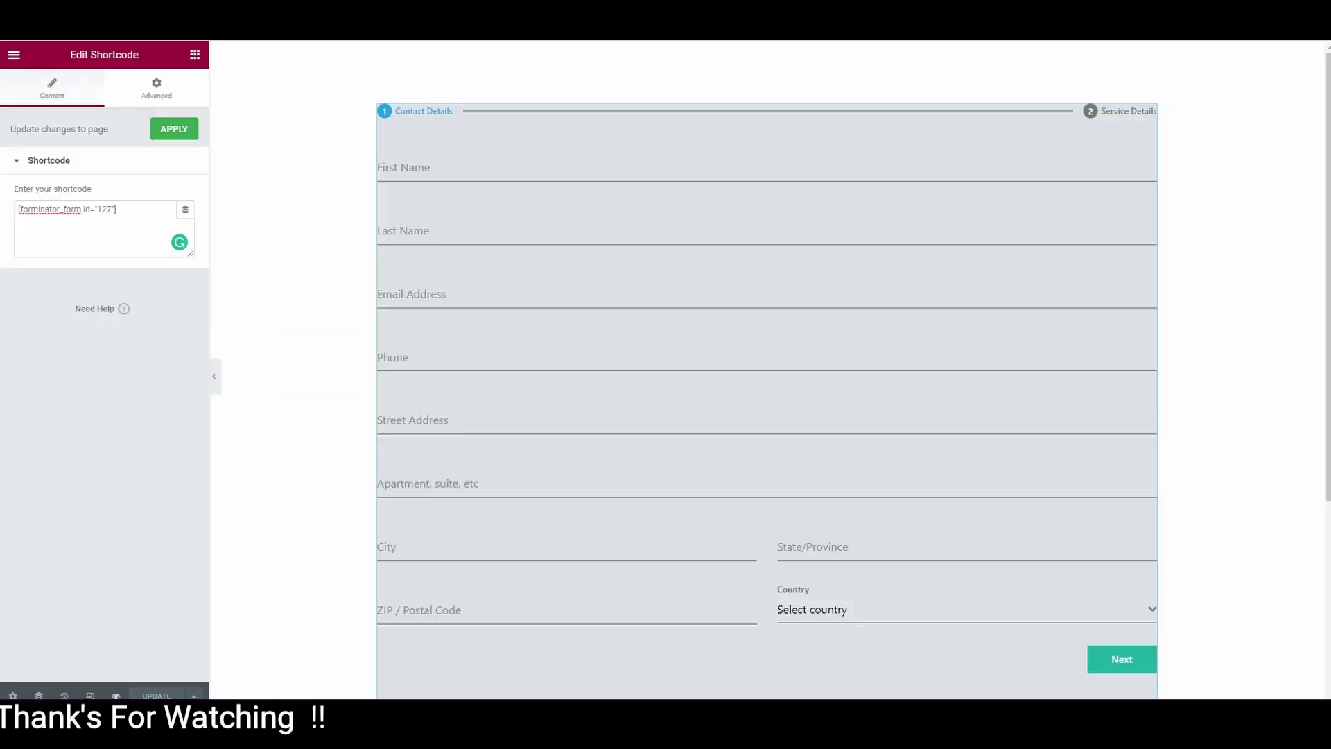
Step: Leave Elementor and open Multi Step Form Demo for editing from Forminator's Forms list
{"action": "left_click", "coordinate": [14, 53]}
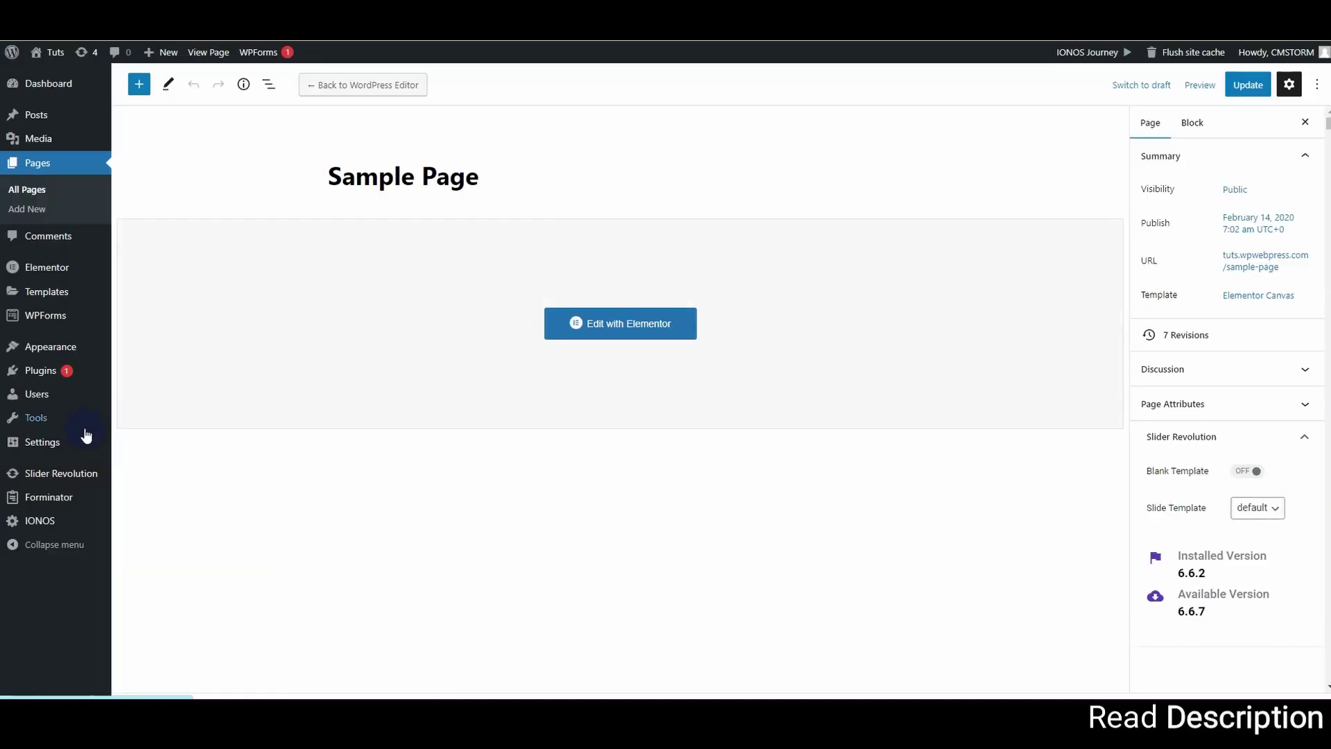
{"action": "mouse_move", "coordinate": [34, 506]}
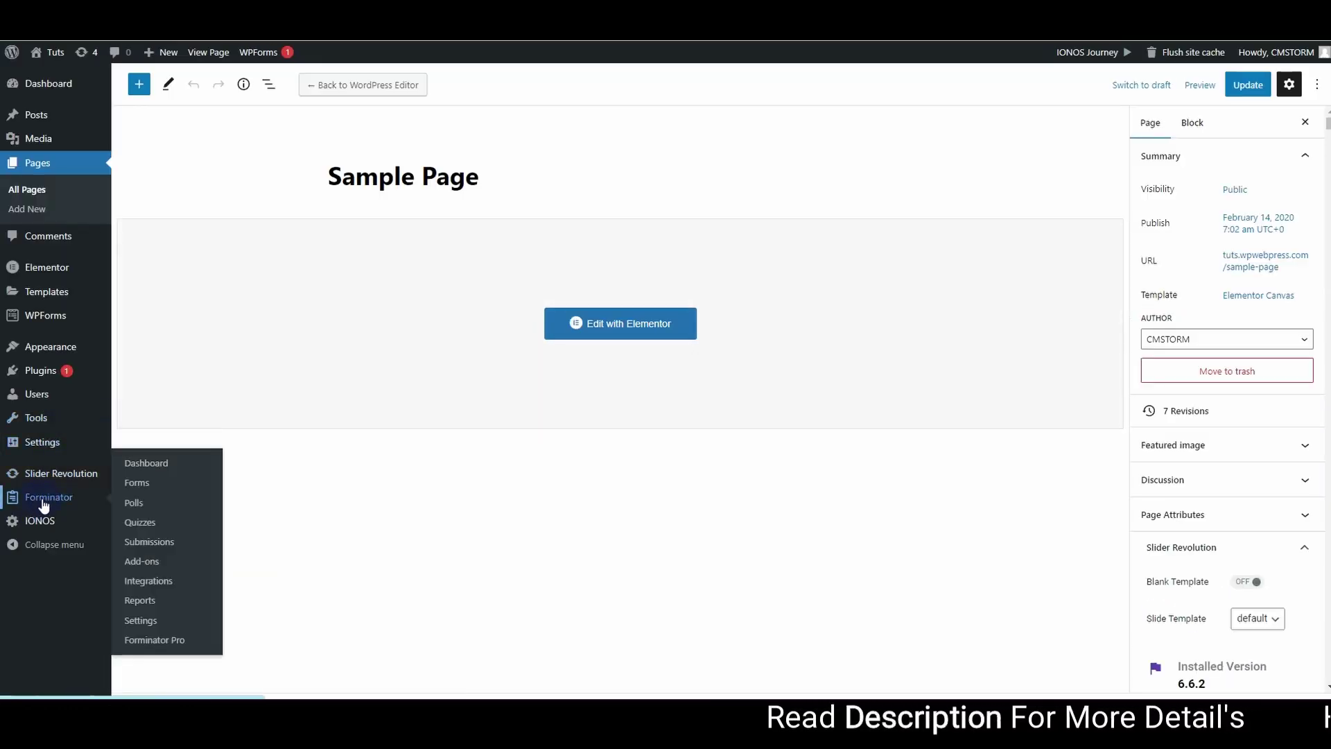
{"action": "left_click", "coordinate": [74, 505]}
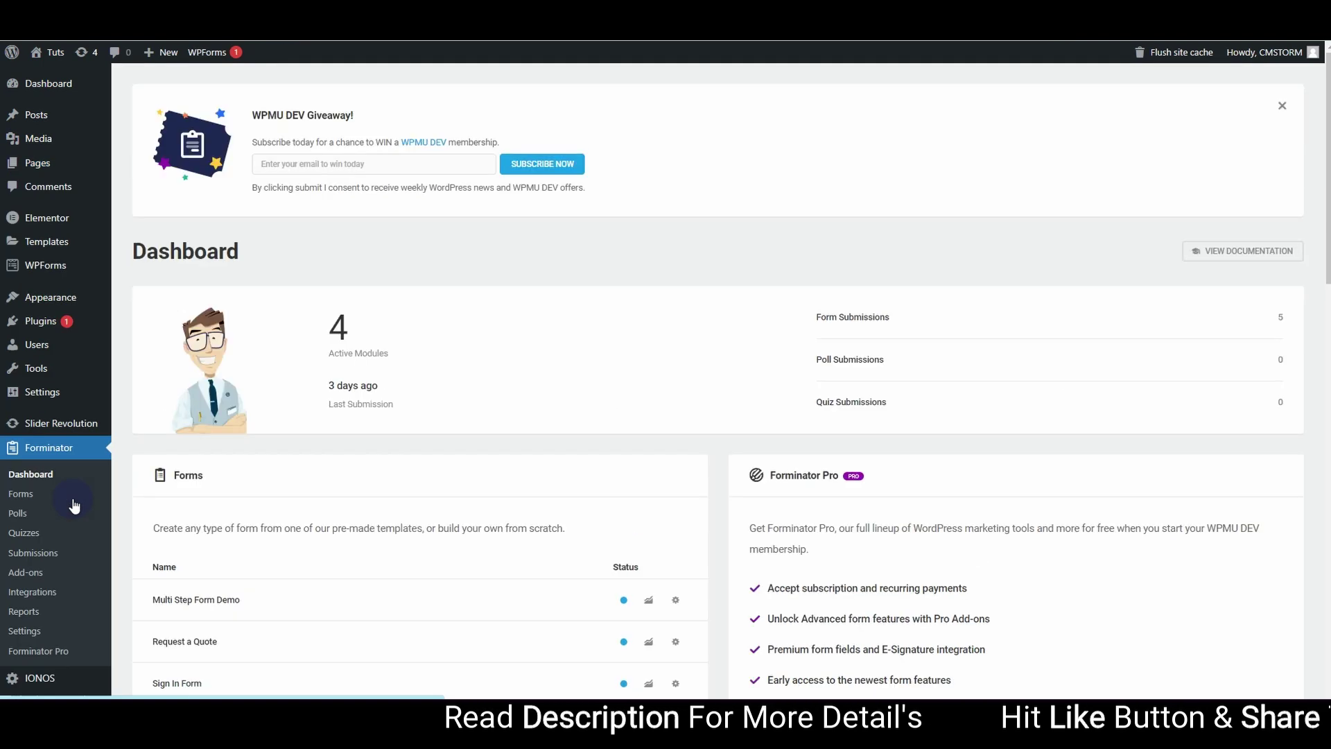
{"action": "left_click", "coordinate": [37, 499]}
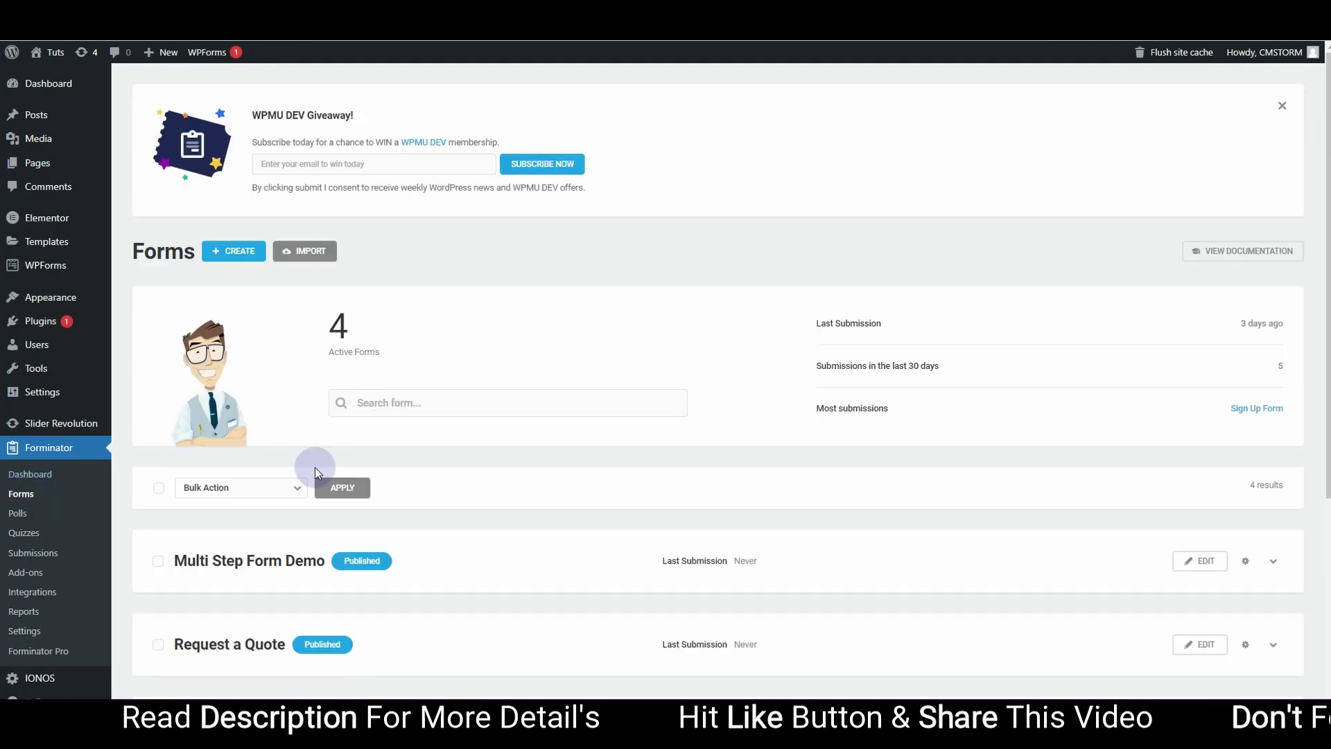
{"action": "left_click", "coordinate": [1212, 570]}
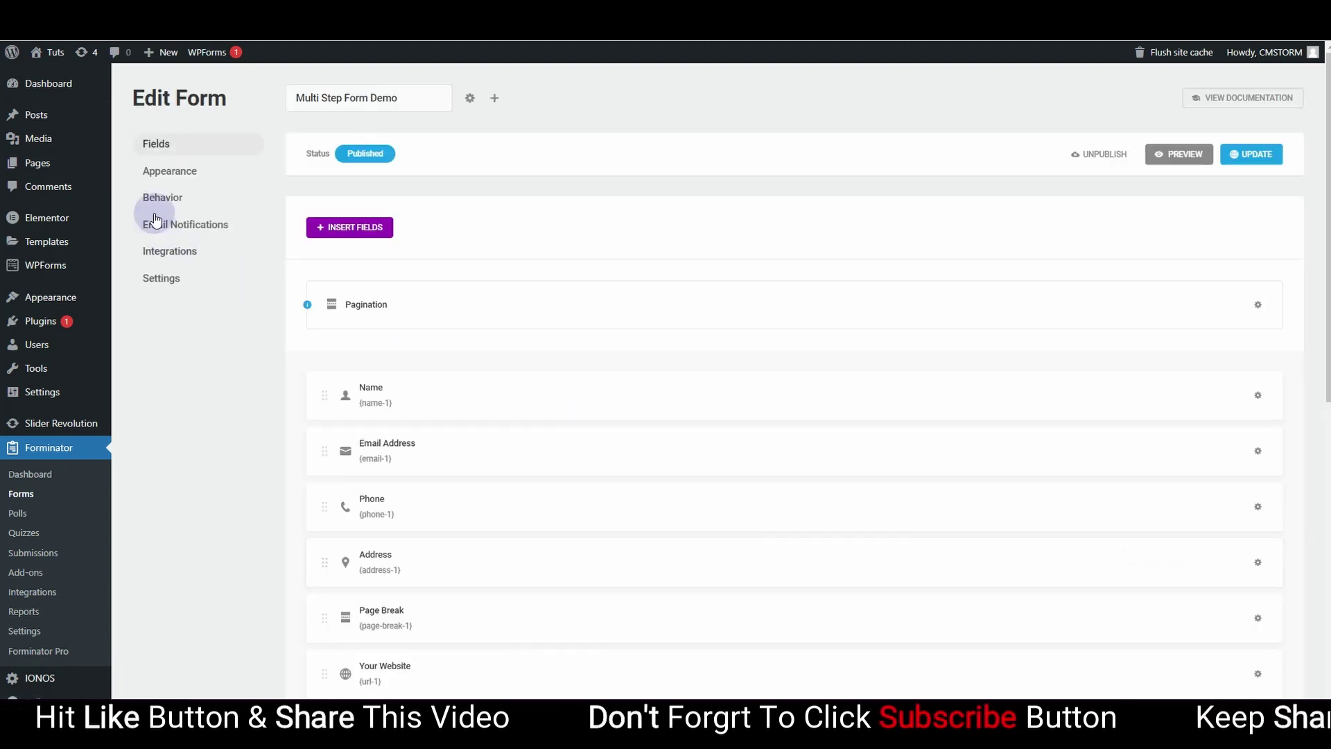
Step: Edit the Admin Email notification subject to 'A new form submission from website'
{"action": "left_click", "coordinate": [167, 230]}
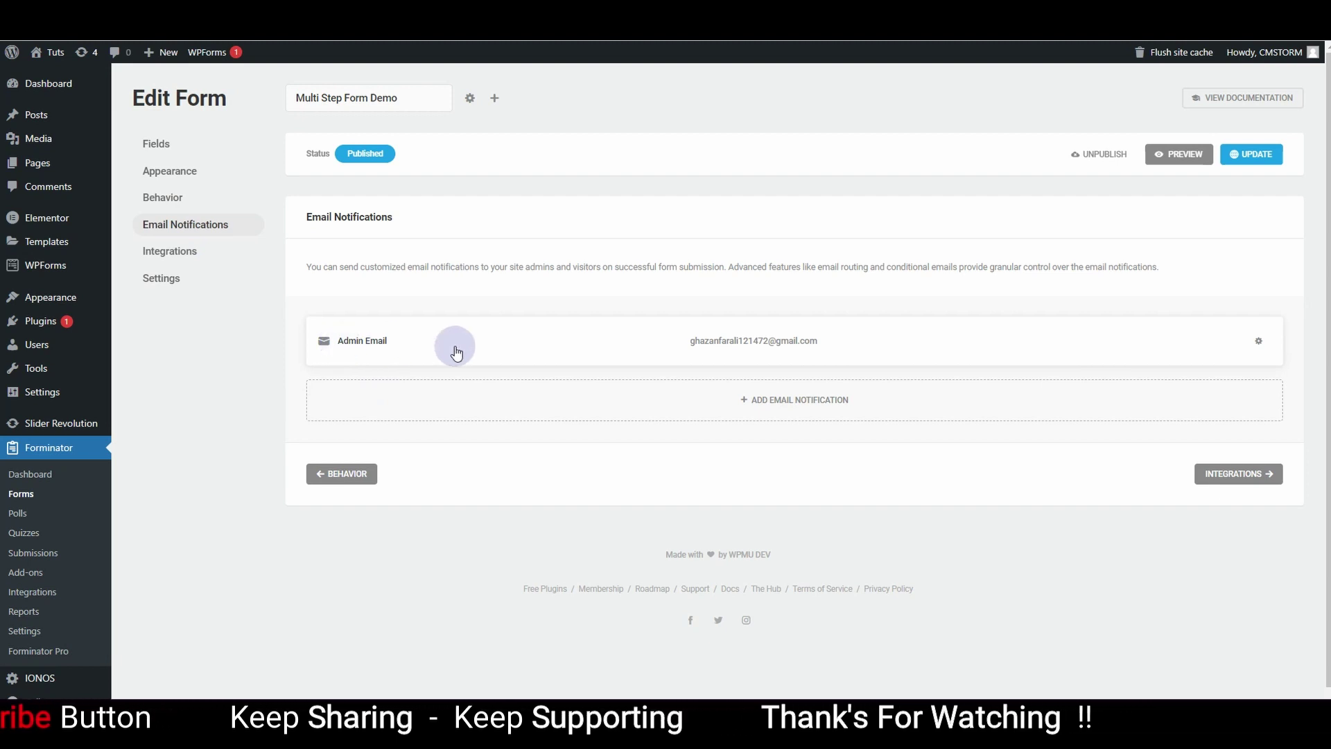
{"action": "left_click", "coordinate": [1258, 343]}
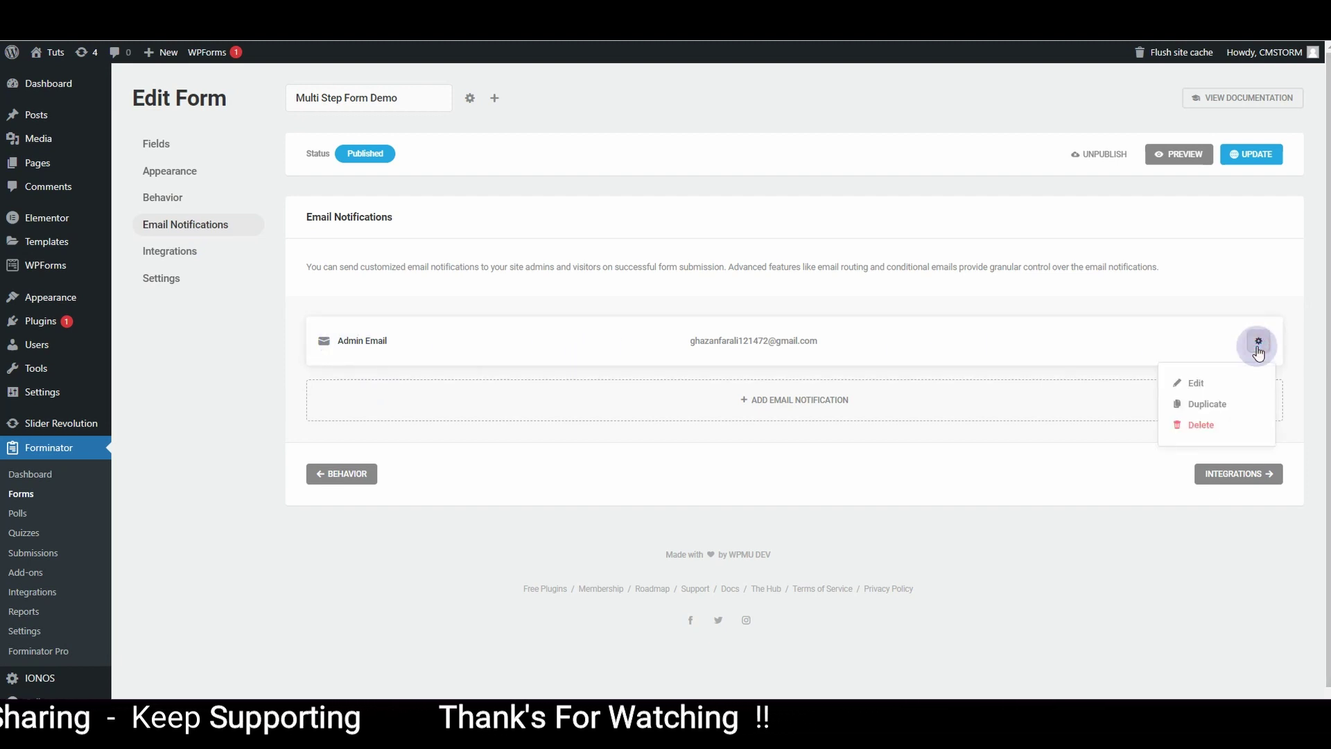
{"action": "left_click", "coordinate": [1194, 382]}
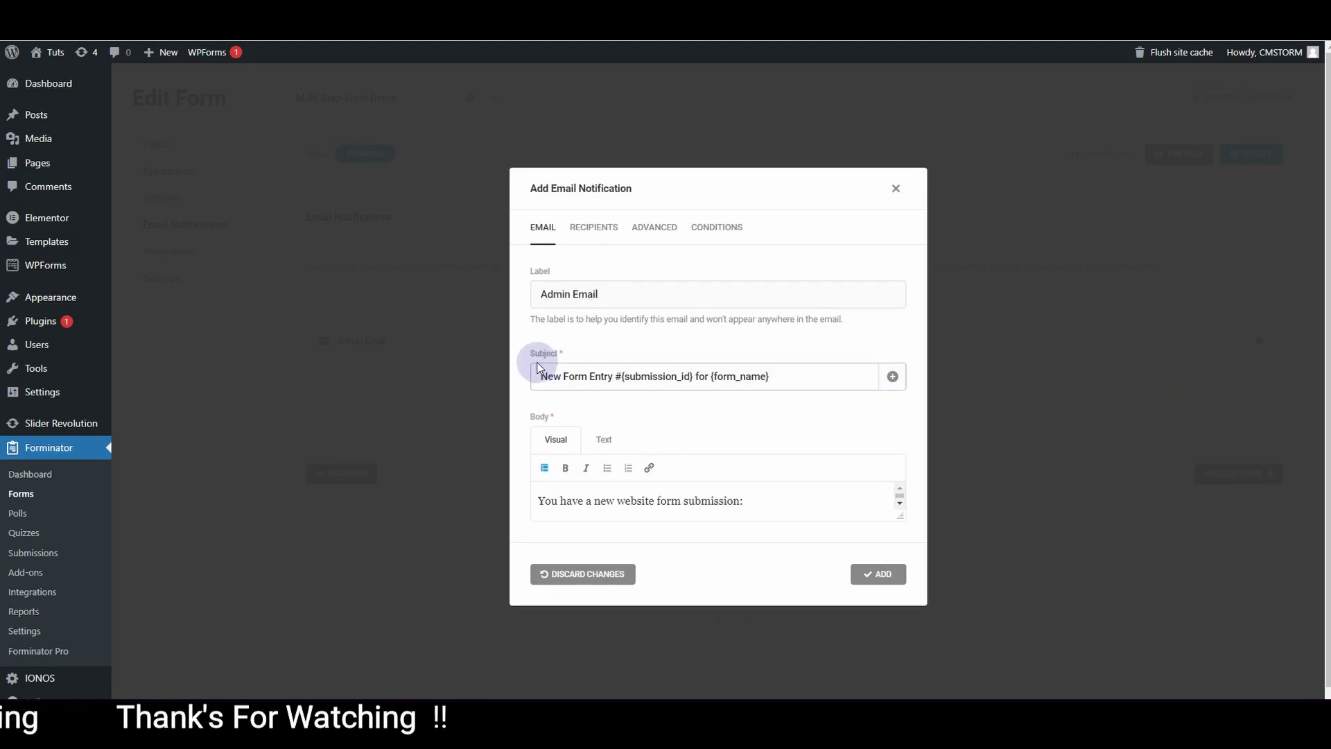
{"action": "left_click", "coordinate": [571, 294]}
{"action": "left_click", "coordinate": [766, 377]}
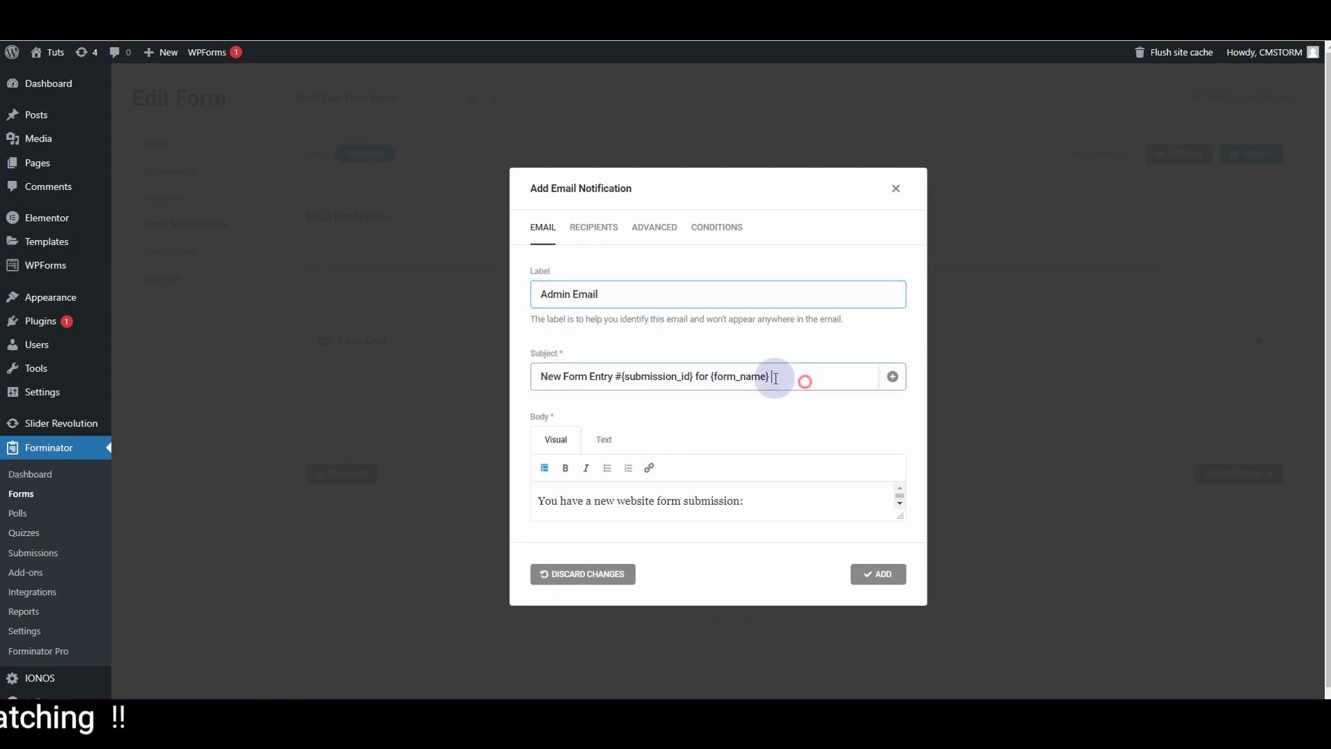
{"action": "left_click_drag", "start_coordinate": [802, 380], "coordinate": [524, 392]}
{"action": "left_click", "coordinate": [554, 377]}
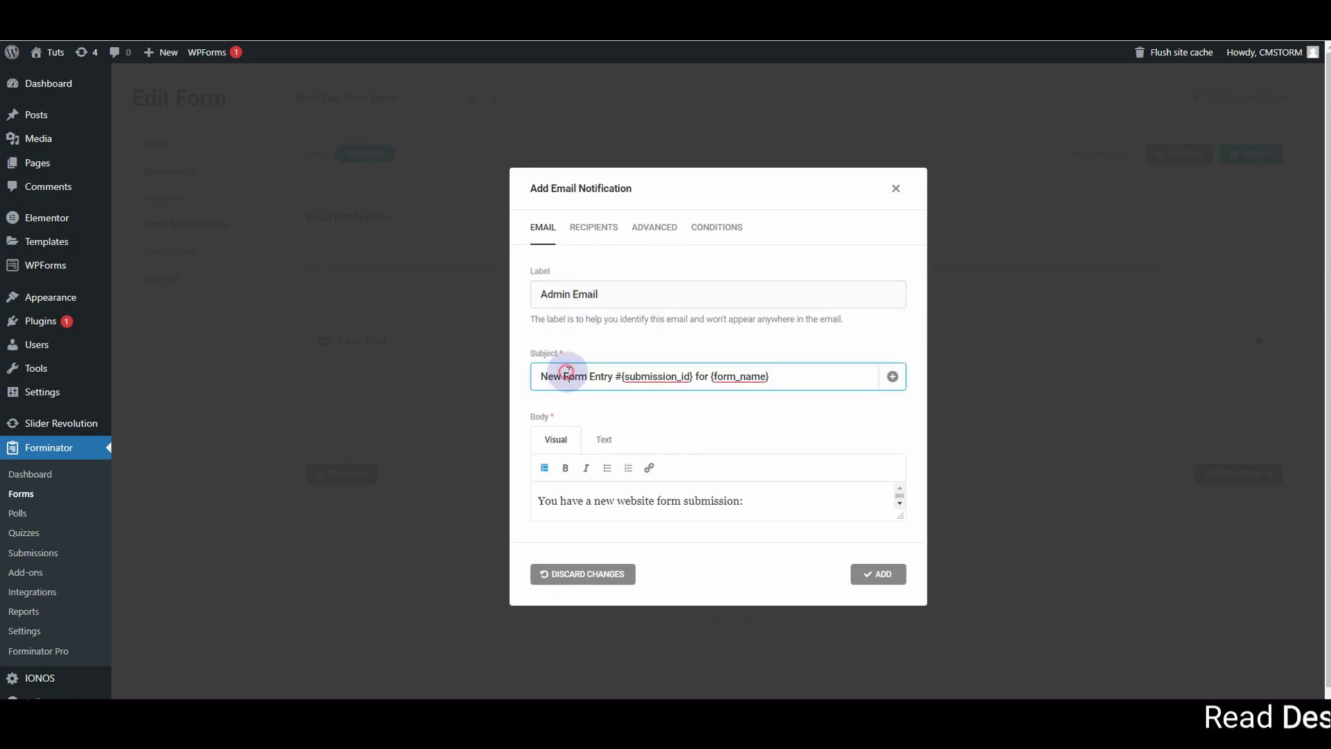
{"action": "left_click", "coordinate": [548, 375]}
{"action": "triple_click", "coordinate": [548, 375]}
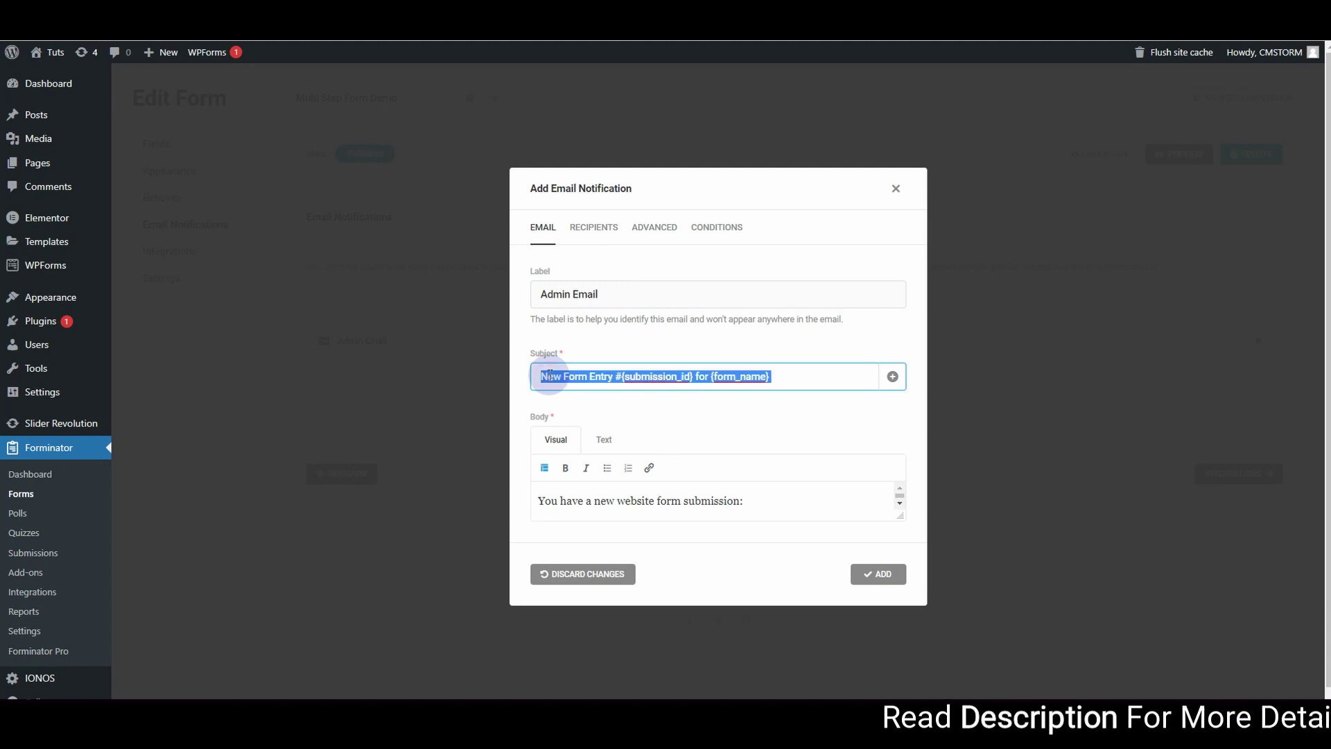
{"action": "type", "text": "A"}
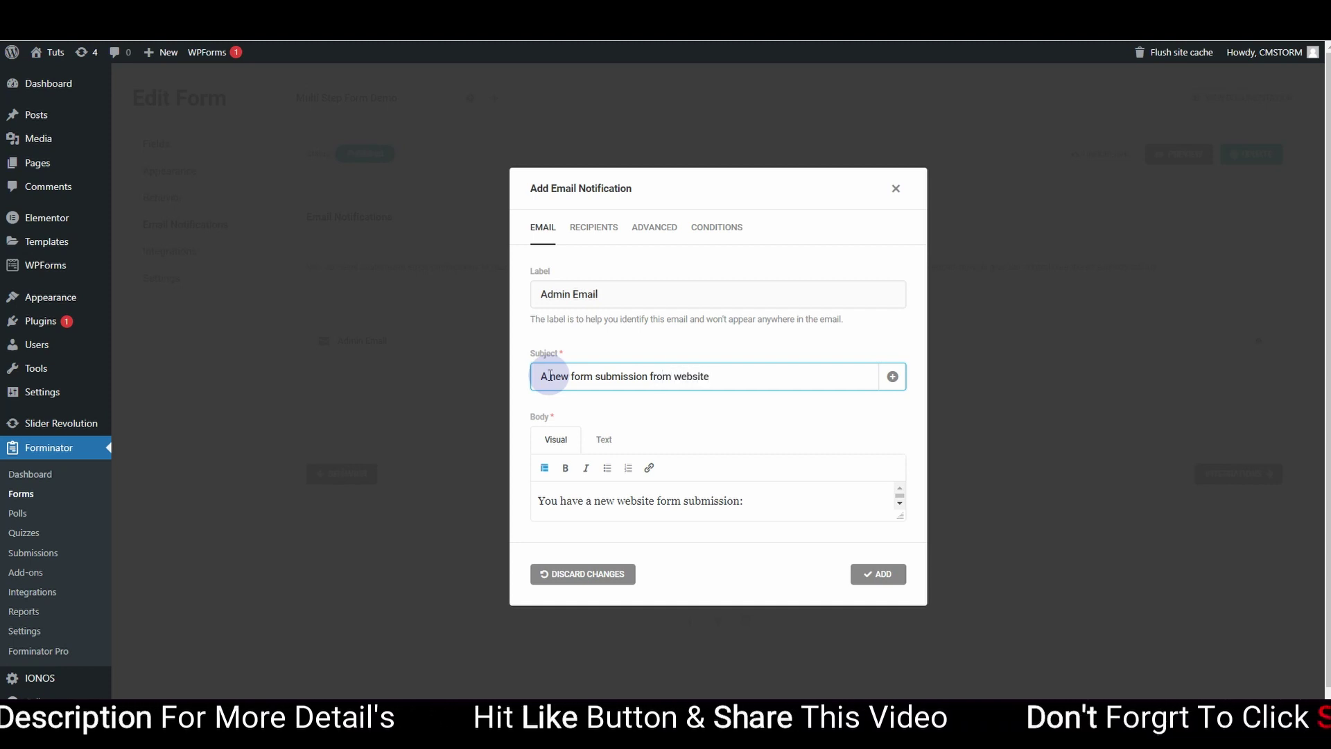
{"action": "left_click_drag", "start_coordinate": [796, 501], "coordinate": [643, 505]}
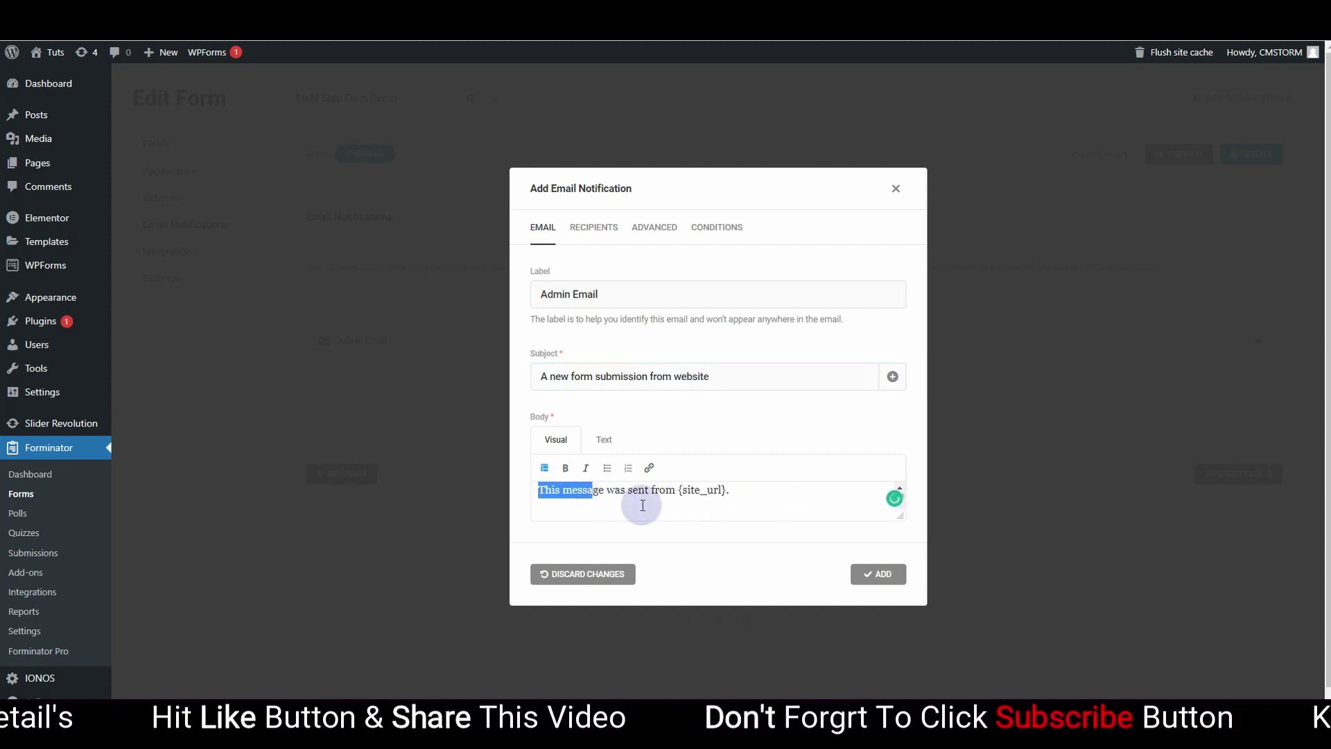
{"action": "left_click", "coordinate": [645, 505]}
Step: Remove the trailing comma after the recipient address and add the notification
{"action": "scroll", "coordinate": [671, 506], "scroll_direction": "up", "scroll_amount": 2}
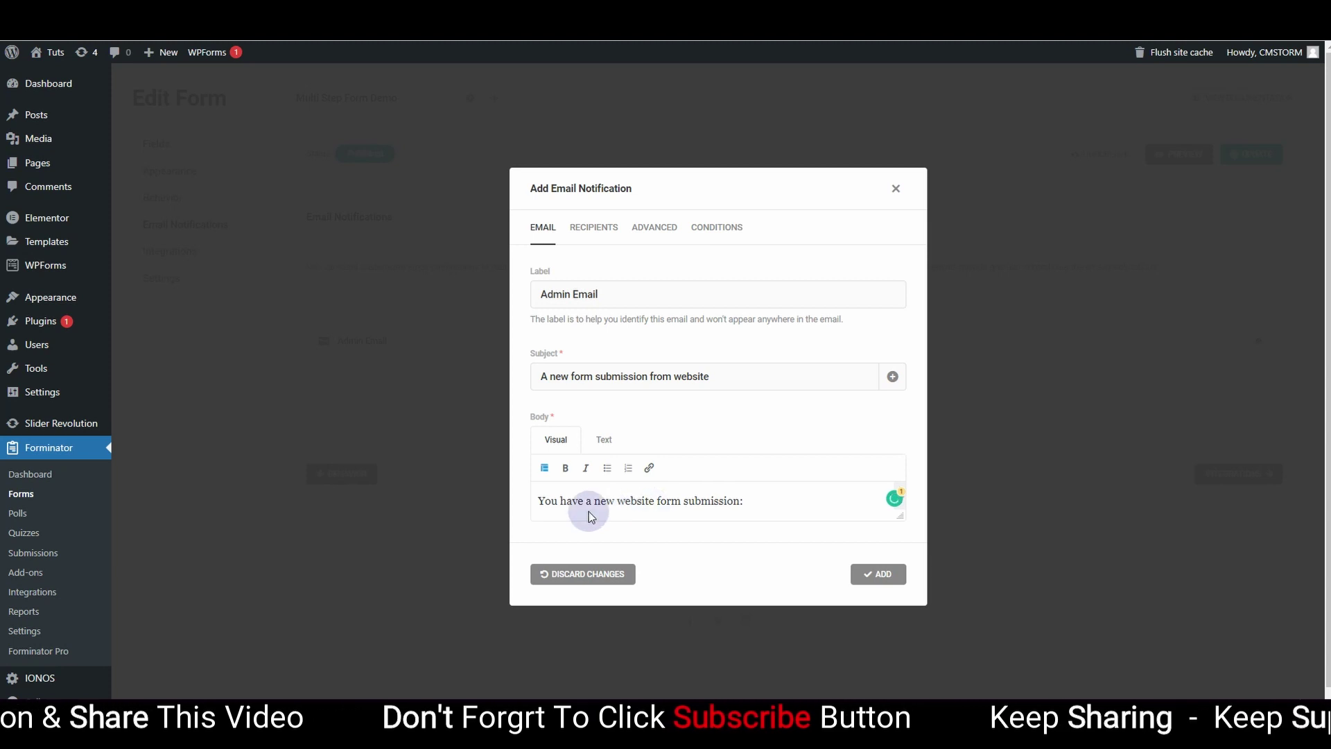
{"action": "left_click", "coordinate": [587, 227]}
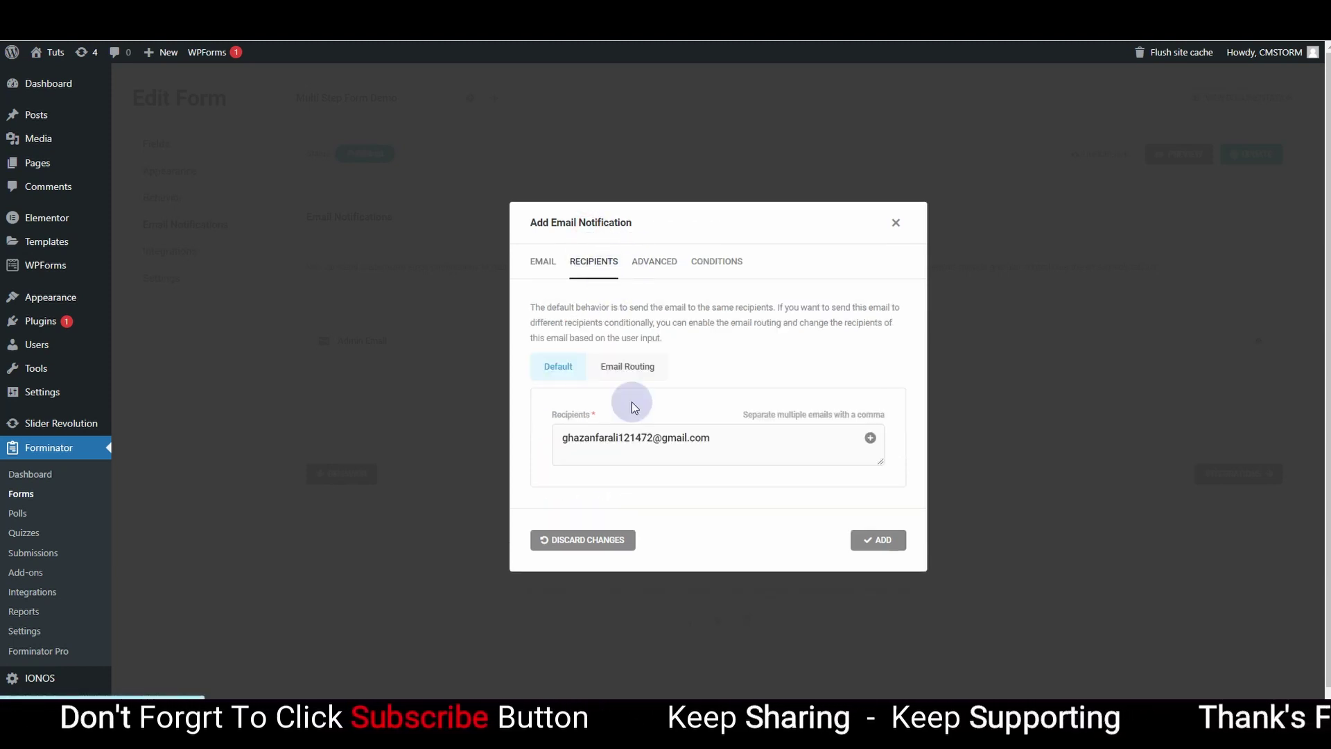
{"action": "left_click", "coordinate": [756, 439]}
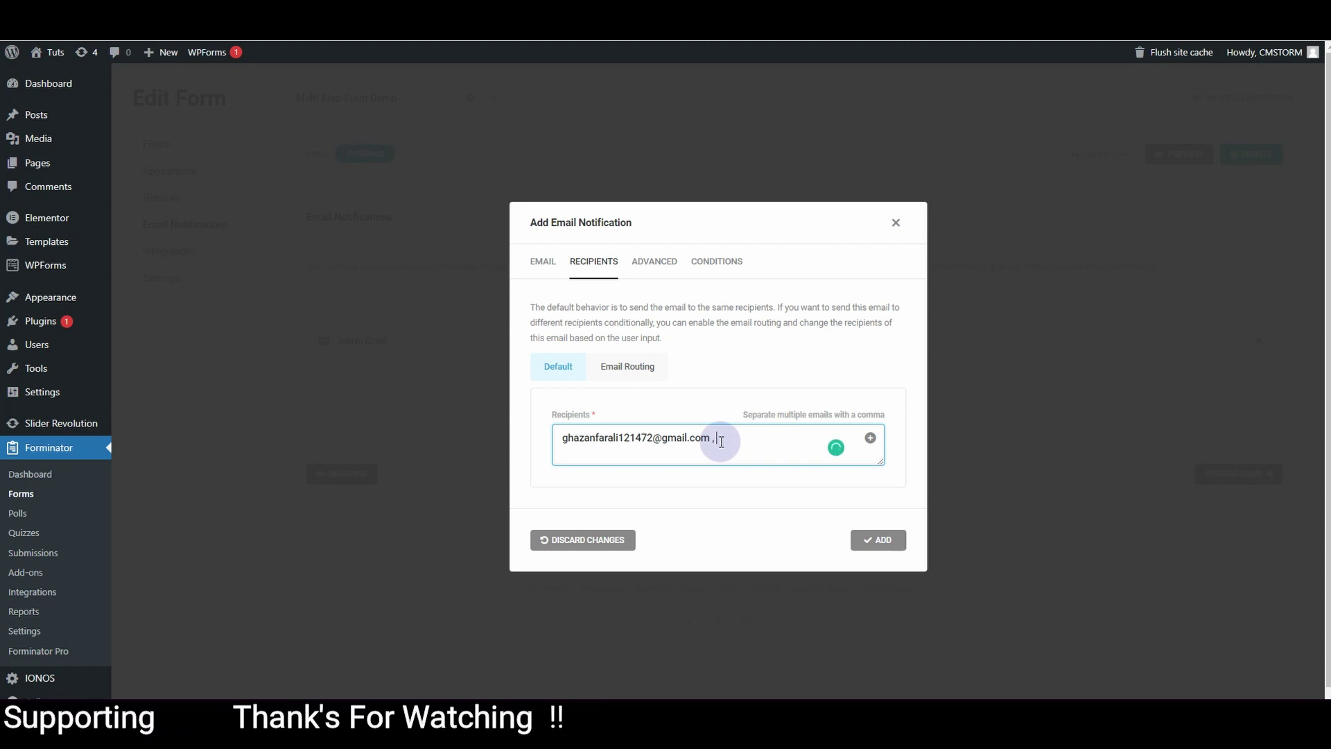
{"action": "left_click_drag", "start_coordinate": [719, 441], "coordinate": [711, 442]}
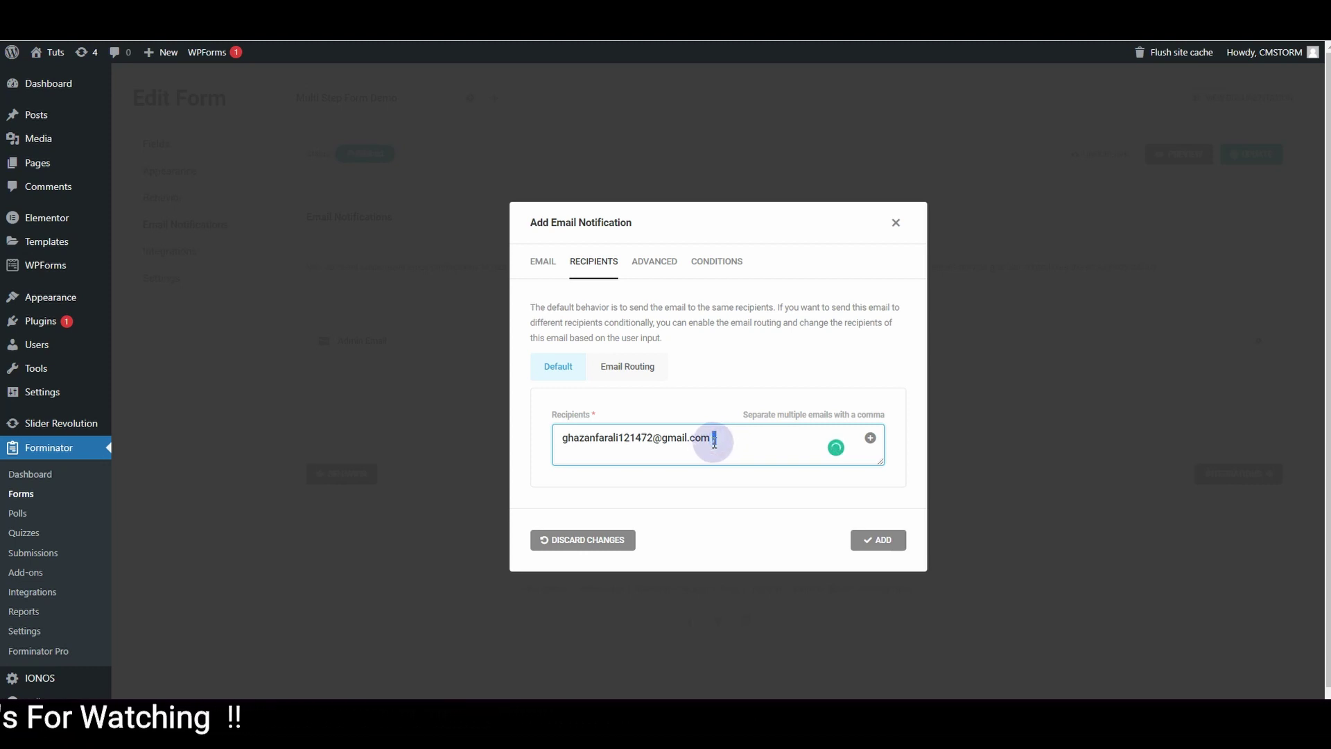
{"action": "key", "text": "BackSpace"}
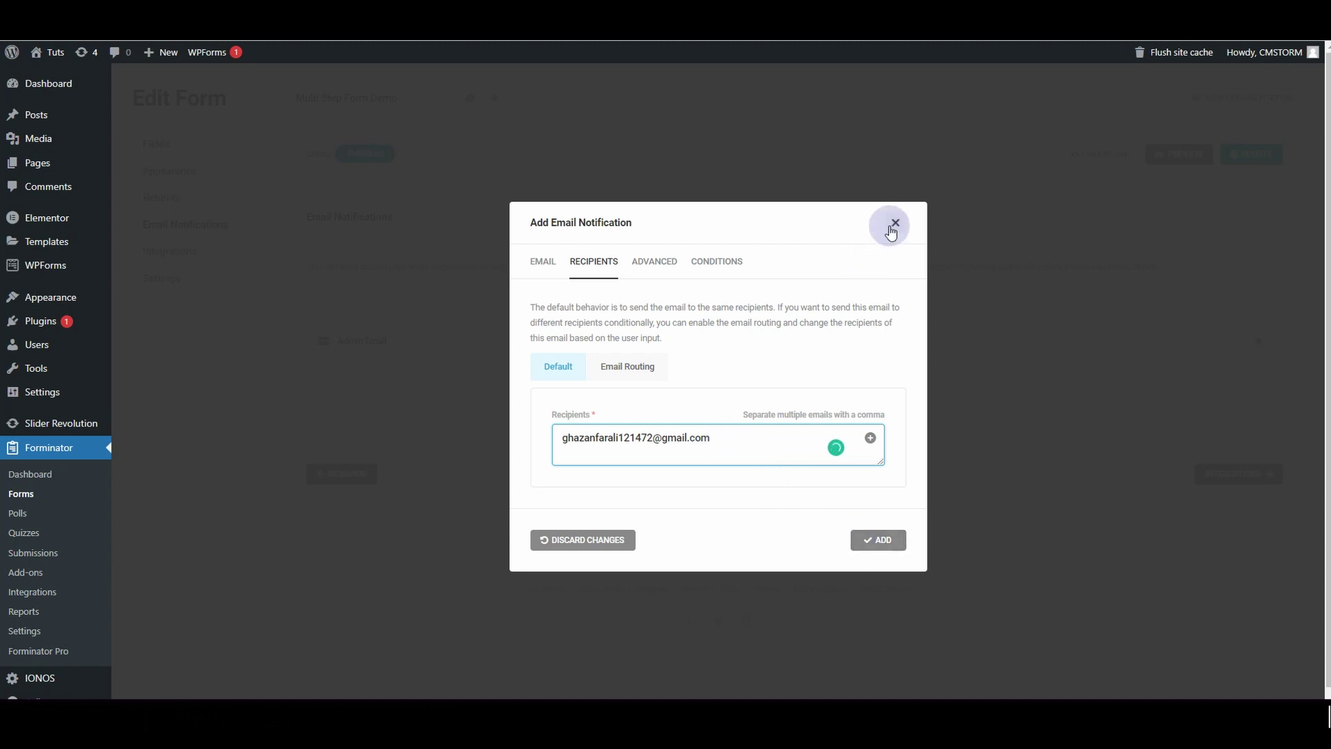
{"action": "left_click", "coordinate": [879, 541]}
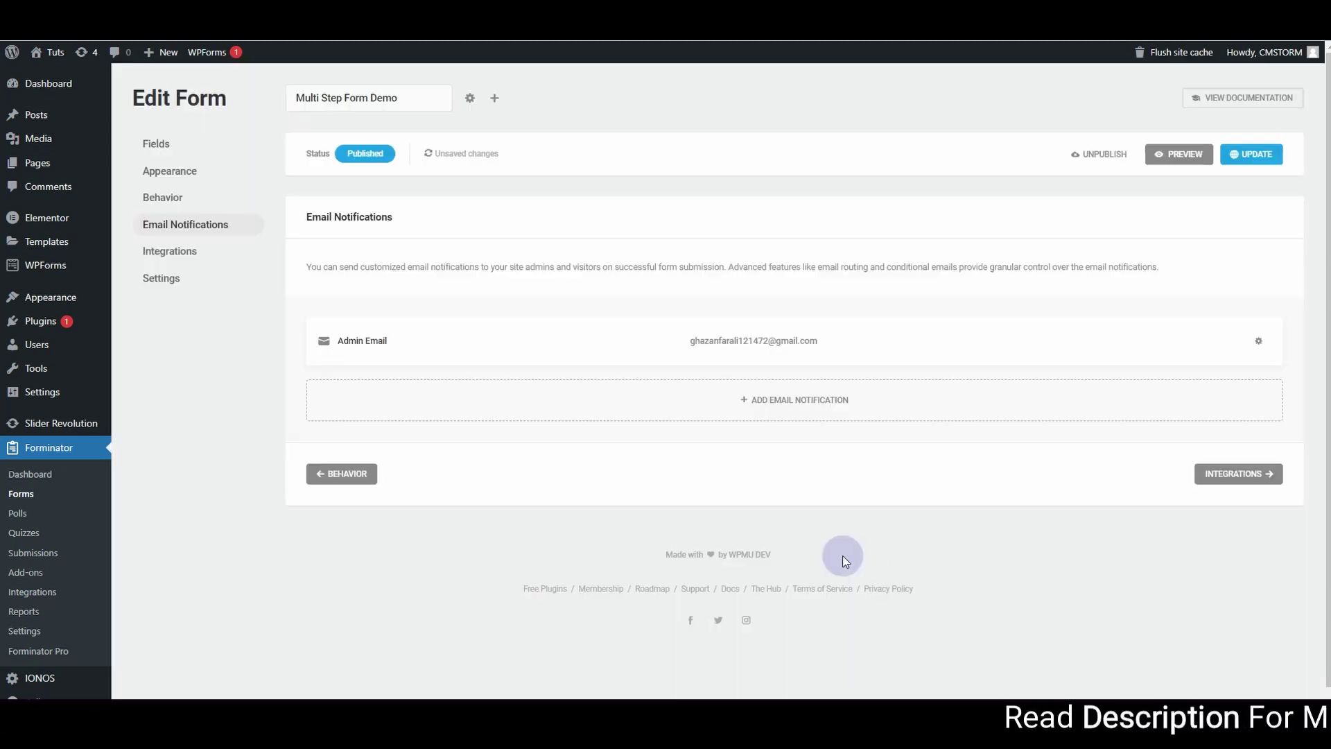
Step: Keep Store Submissions in Database enabled in the form's Settings and update the form
{"action": "left_click", "coordinate": [193, 257]}
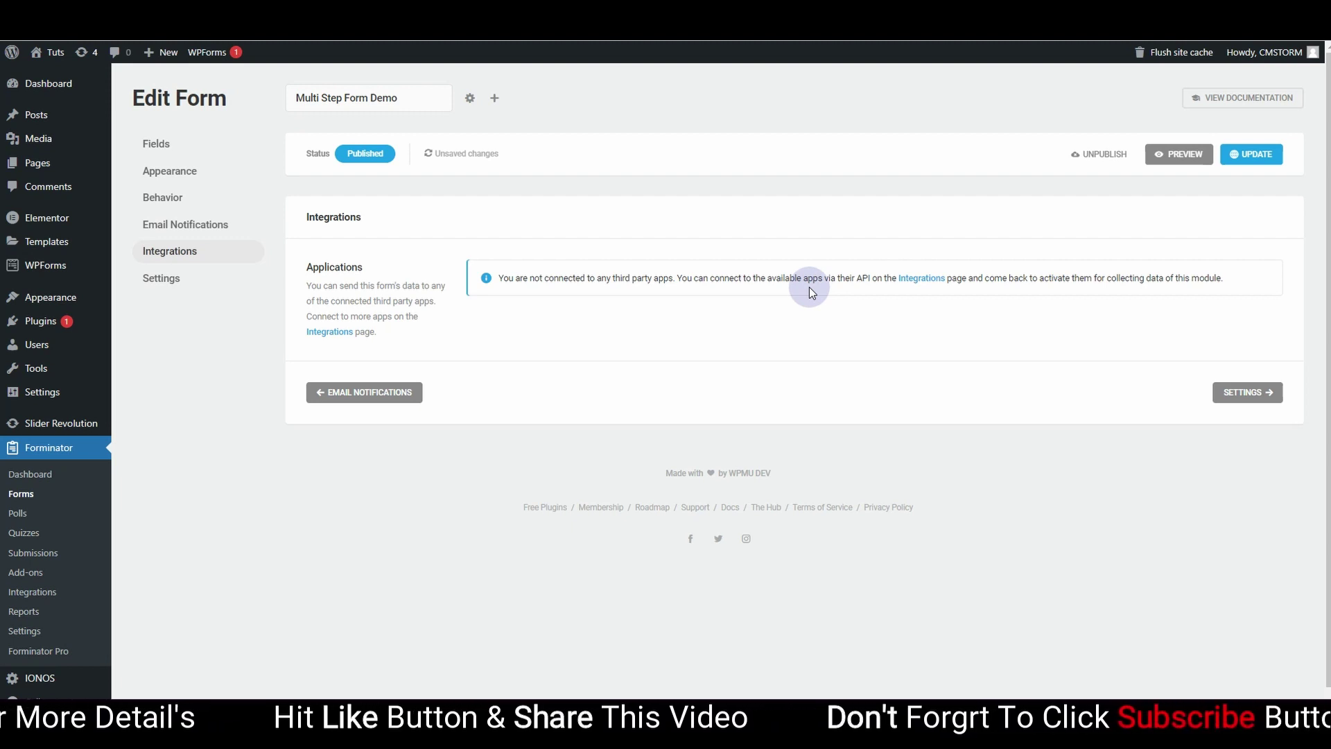
{"action": "left_click", "coordinate": [176, 284]}
{"action": "scroll", "coordinate": [345, 335], "scroll_direction": "down", "scroll_amount": 1}
{"action": "scroll", "coordinate": [344, 335], "scroll_direction": "down", "scroll_amount": 3}
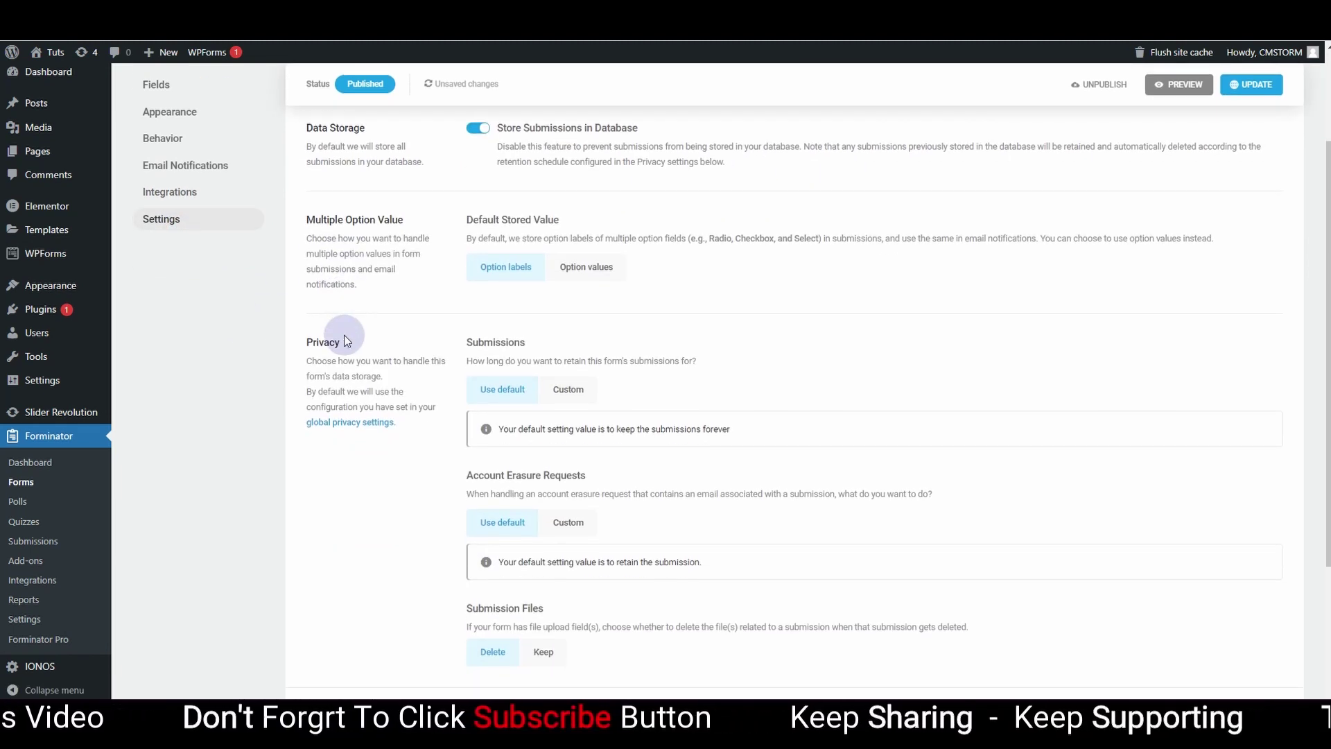
{"action": "scroll", "coordinate": [343, 334], "scroll_direction": "up", "scroll_amount": 5}
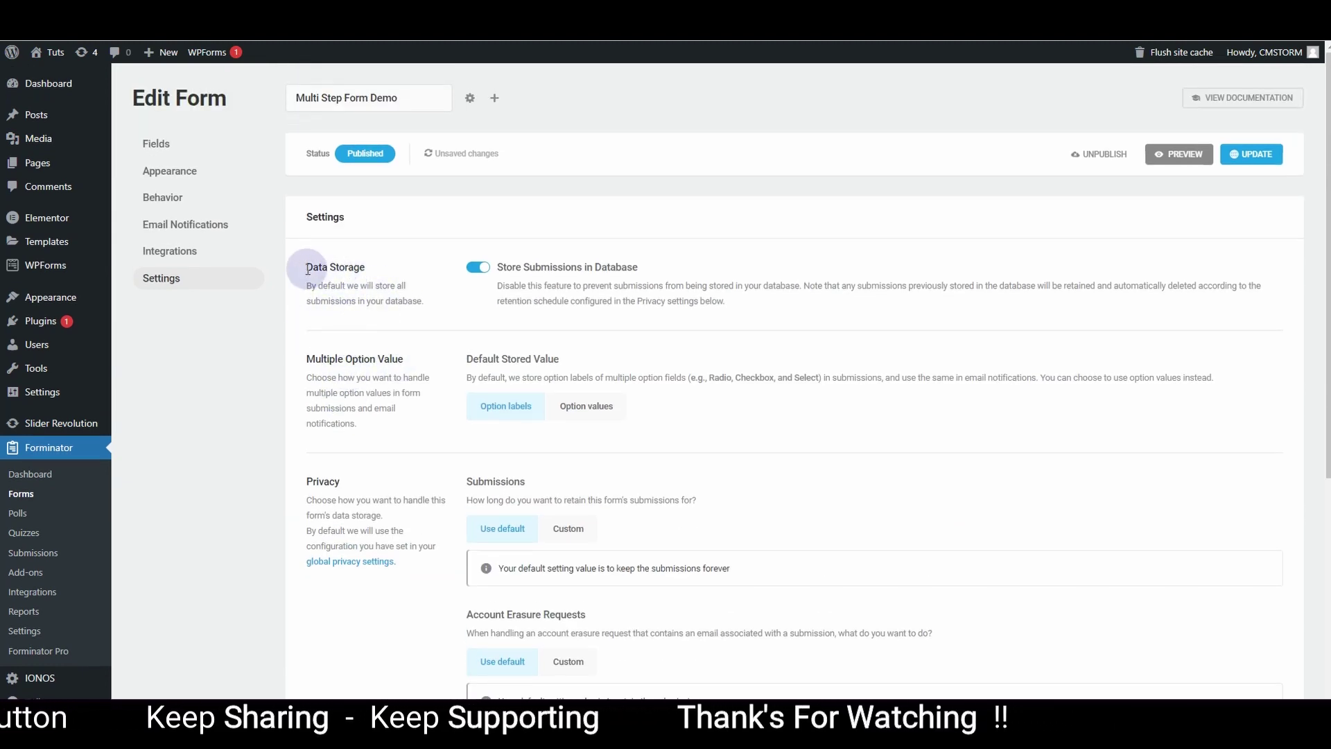
{"action": "left_click_drag", "start_coordinate": [658, 284], "coordinate": [521, 270]}
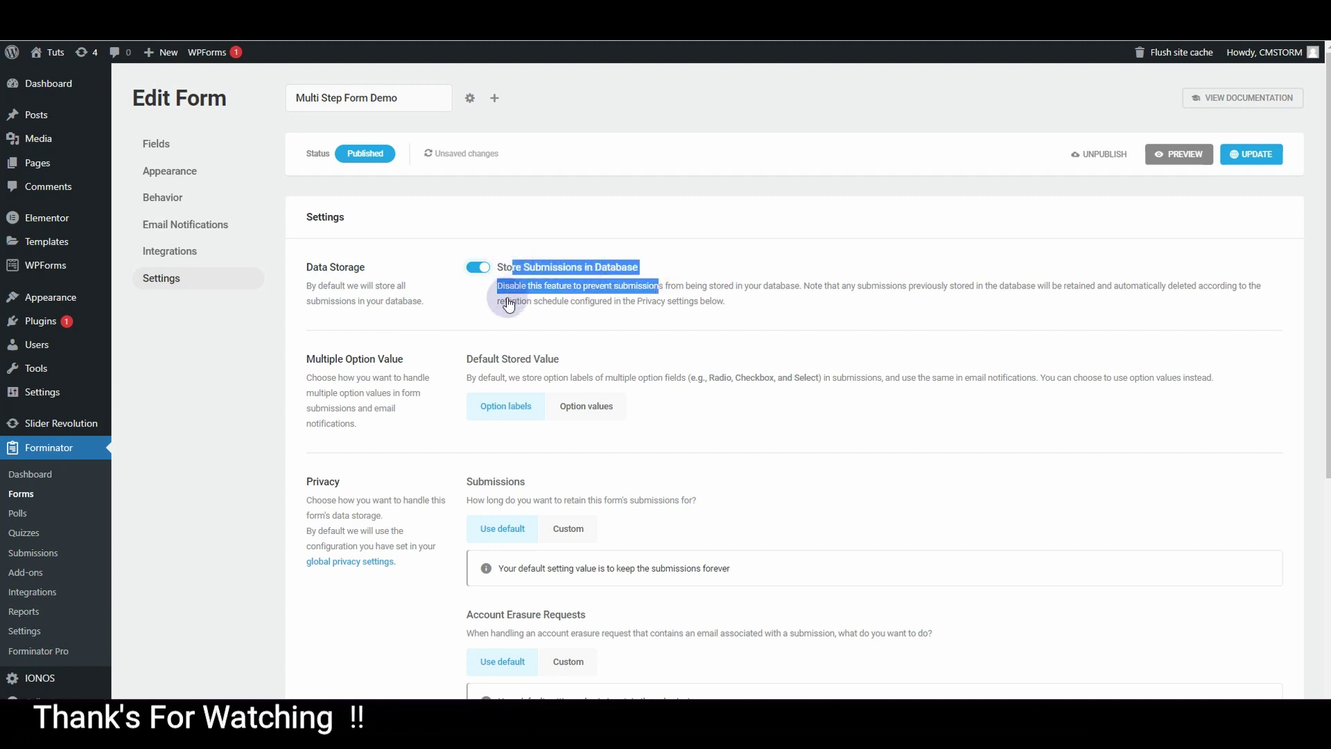
{"action": "left_click", "coordinate": [476, 267]}
{"action": "left_click", "coordinate": [480, 266]}
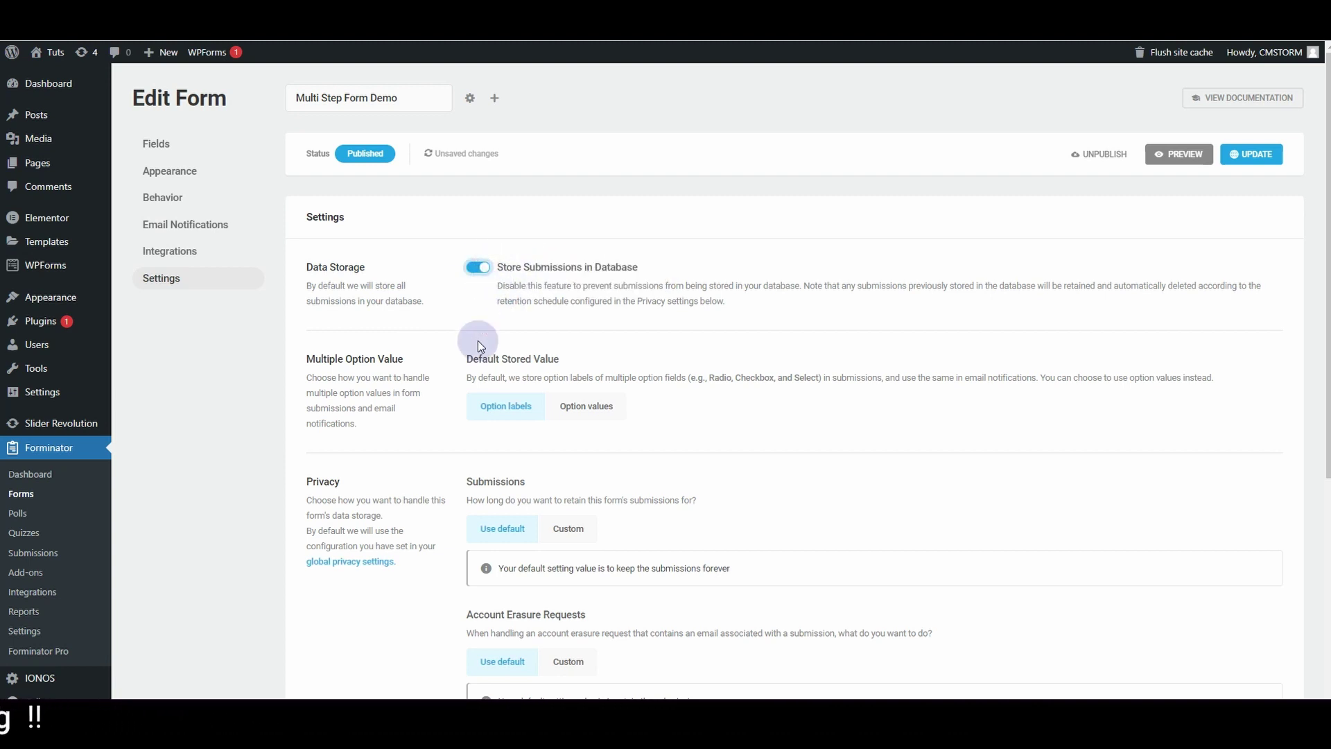
{"action": "scroll", "coordinate": [353, 395], "scroll_direction": "down", "scroll_amount": 1}
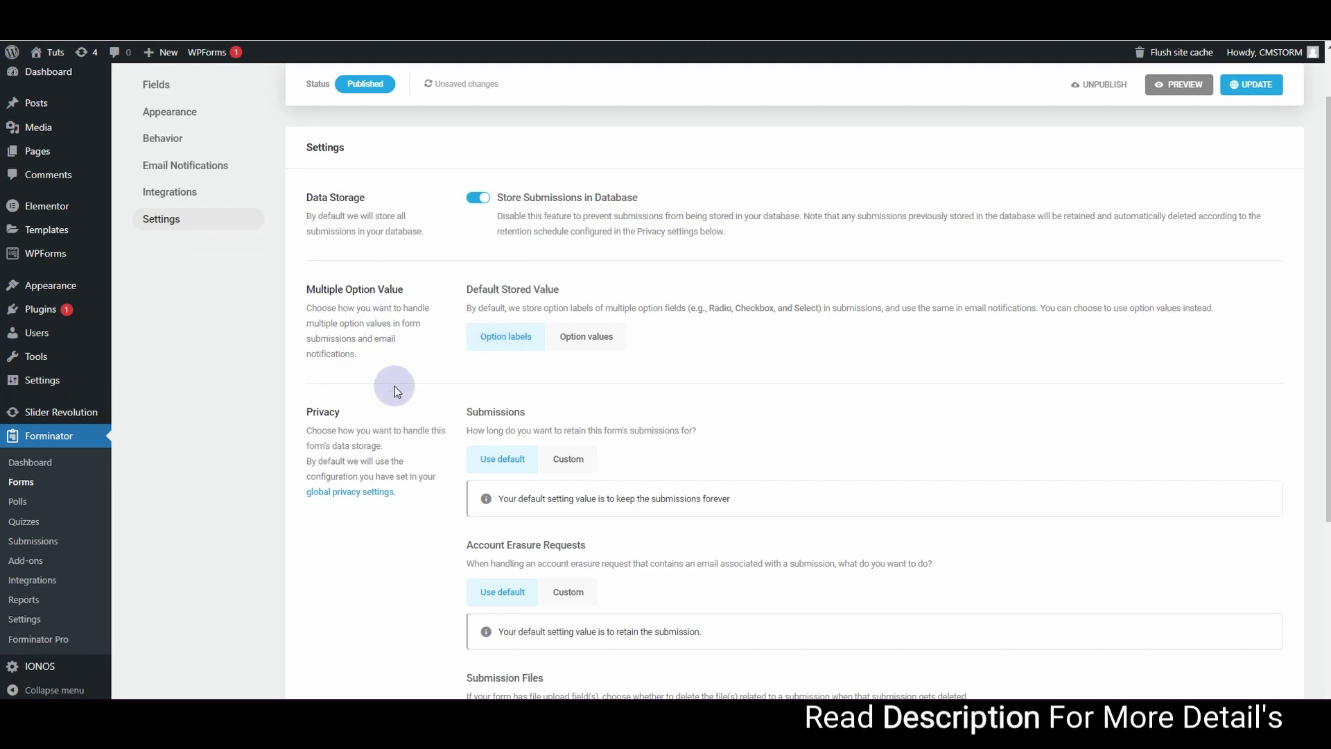
{"action": "scroll", "coordinate": [365, 404], "scroll_direction": "down", "scroll_amount": 2}
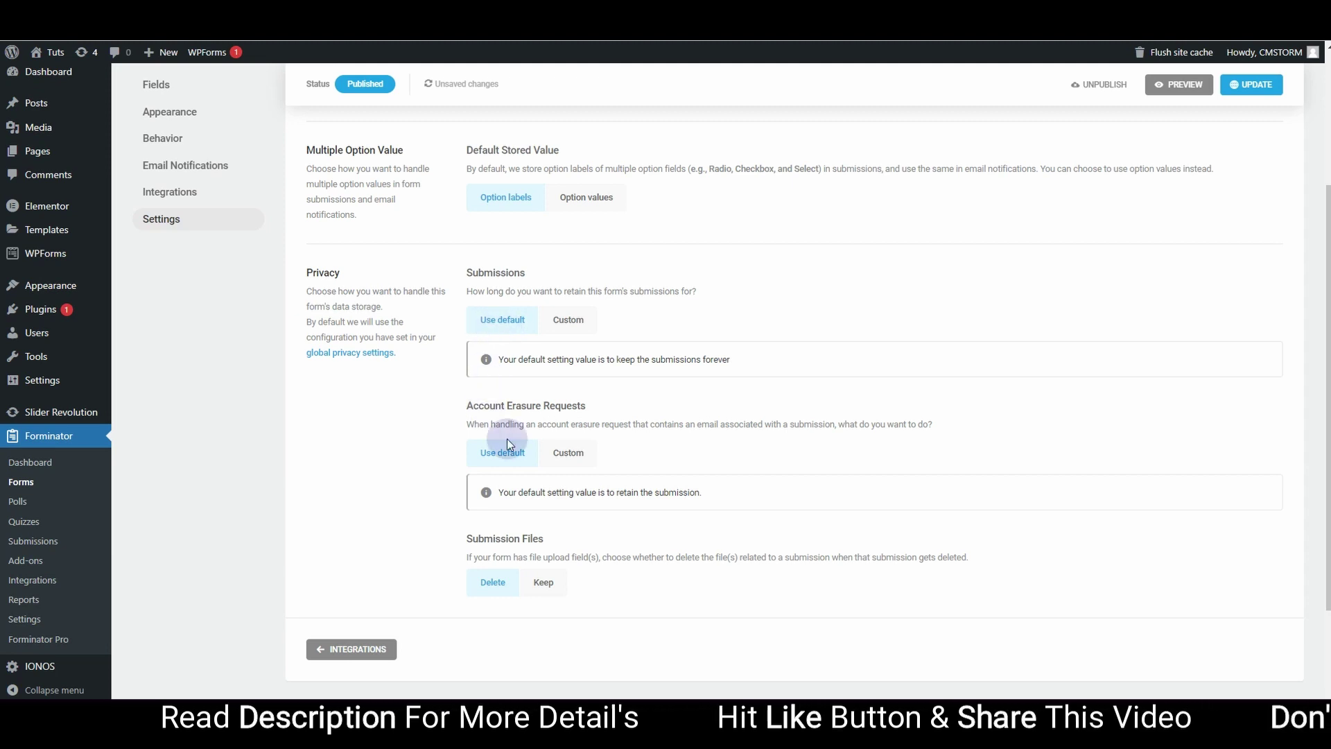
{"action": "scroll", "coordinate": [1113, 551], "scroll_direction": "up", "scroll_amount": 2}
{"action": "scroll", "coordinate": [1114, 551], "scroll_direction": "up", "scroll_amount": 2}
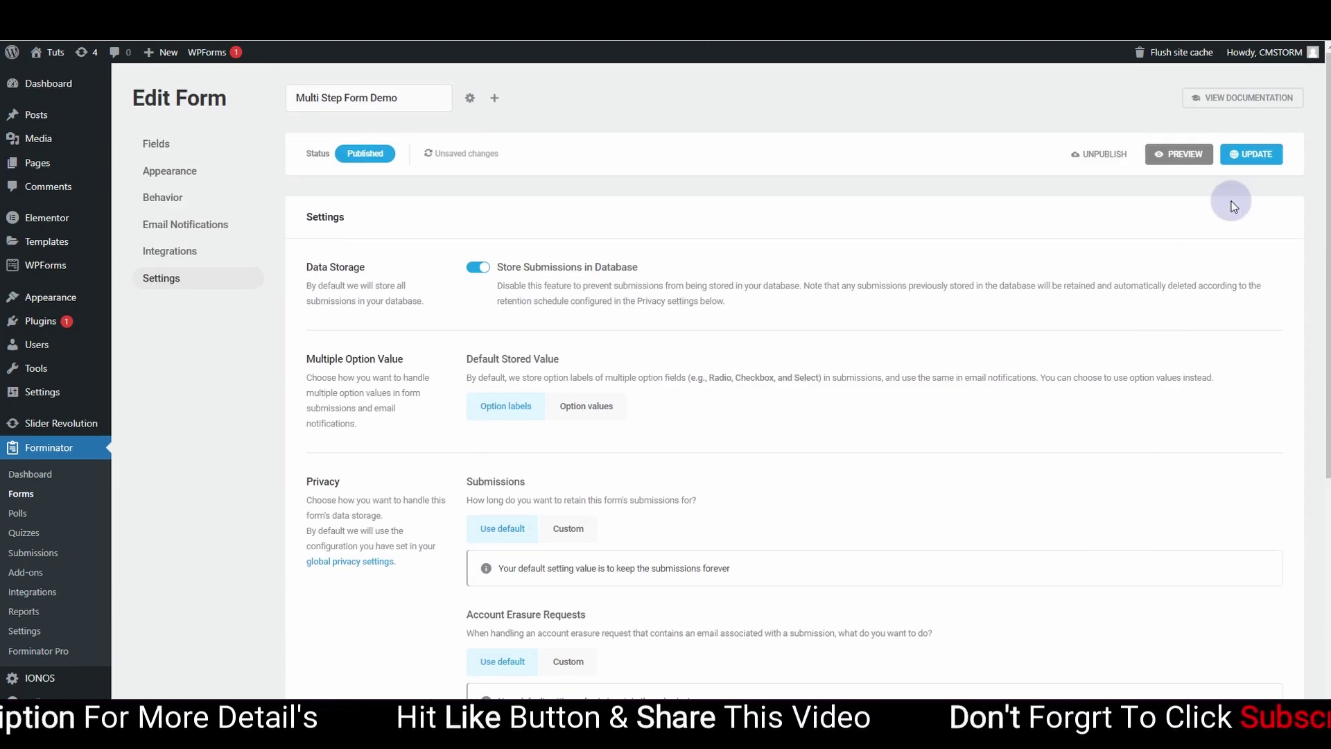
{"action": "left_click", "coordinate": [1251, 153]}
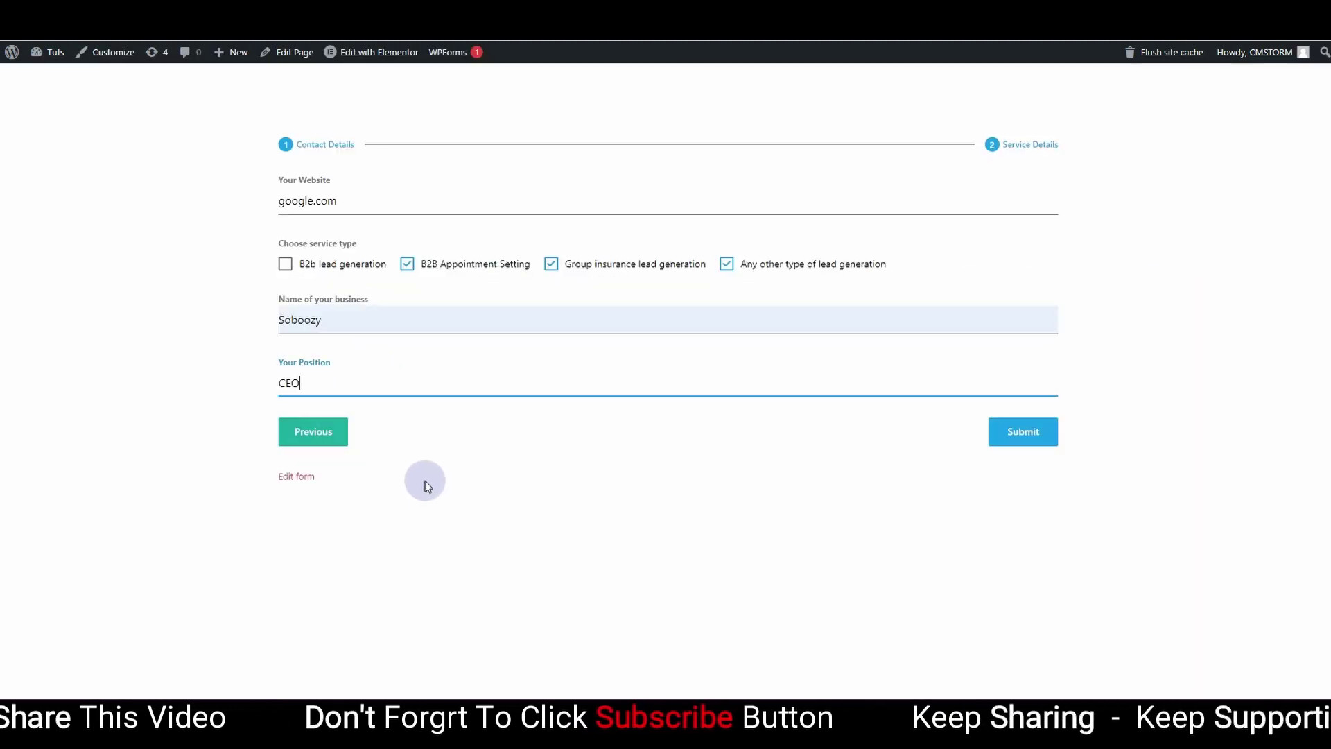
Step: Submit the test entry, highlight the thank-you confirmation, and return to Forminator's Forms list
{"action": "left_click", "coordinate": [1042, 434]}
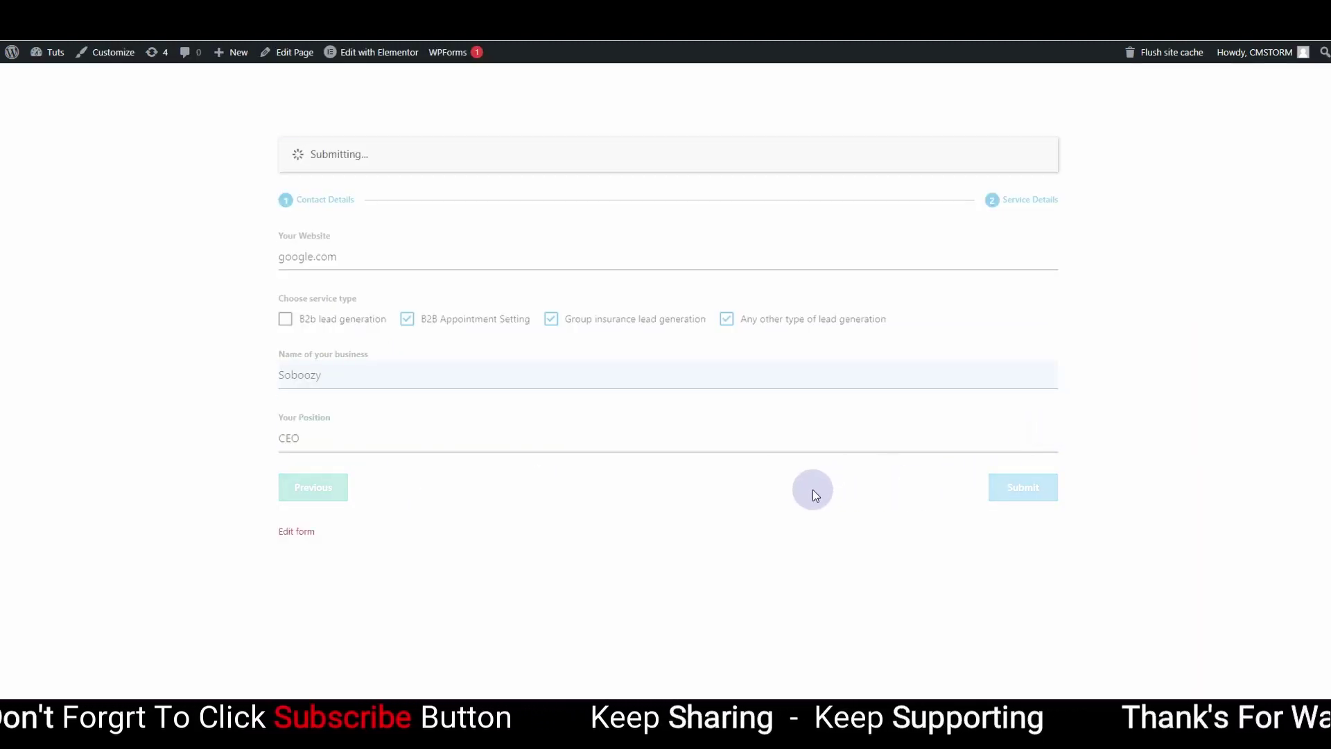
{"action": "left_click_drag", "start_coordinate": [286, 154], "coordinate": [608, 172]}
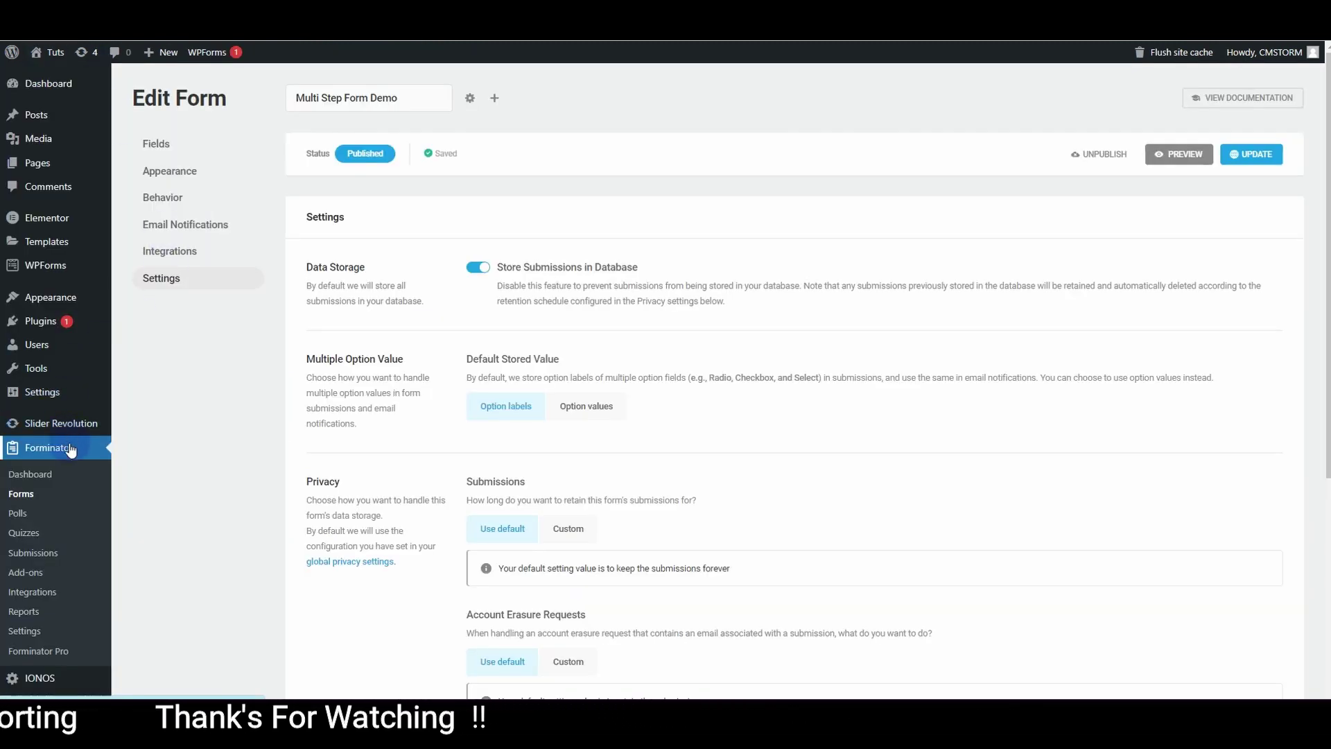
{"action": "left_click", "coordinate": [71, 495]}
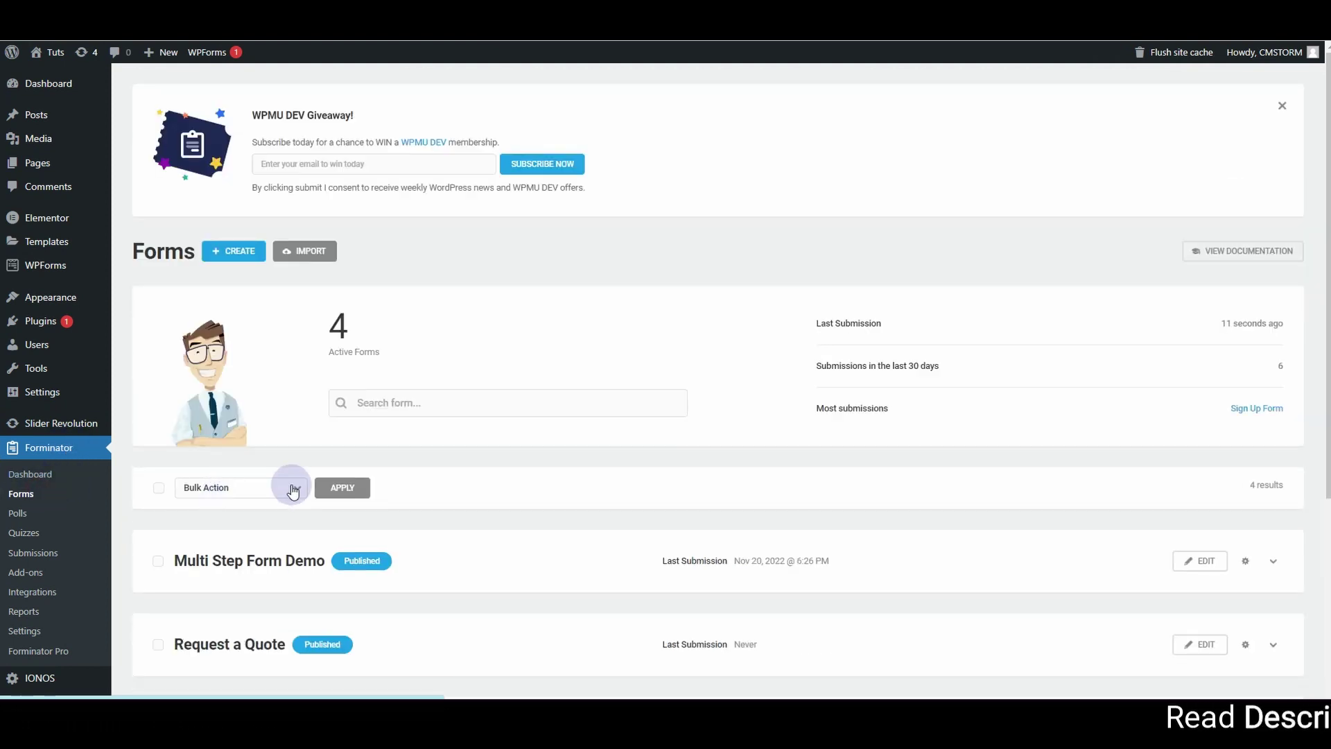
Step: Expand the Multi Step Form Demo statistics and open its Submissions page
{"action": "scroll", "coordinate": [865, 520], "scroll_direction": "down", "scroll_amount": 2}
{"action": "scroll", "coordinate": [865, 520], "scroll_direction": "down", "scroll_amount": 1}
{"action": "left_click", "coordinate": [1274, 355]}
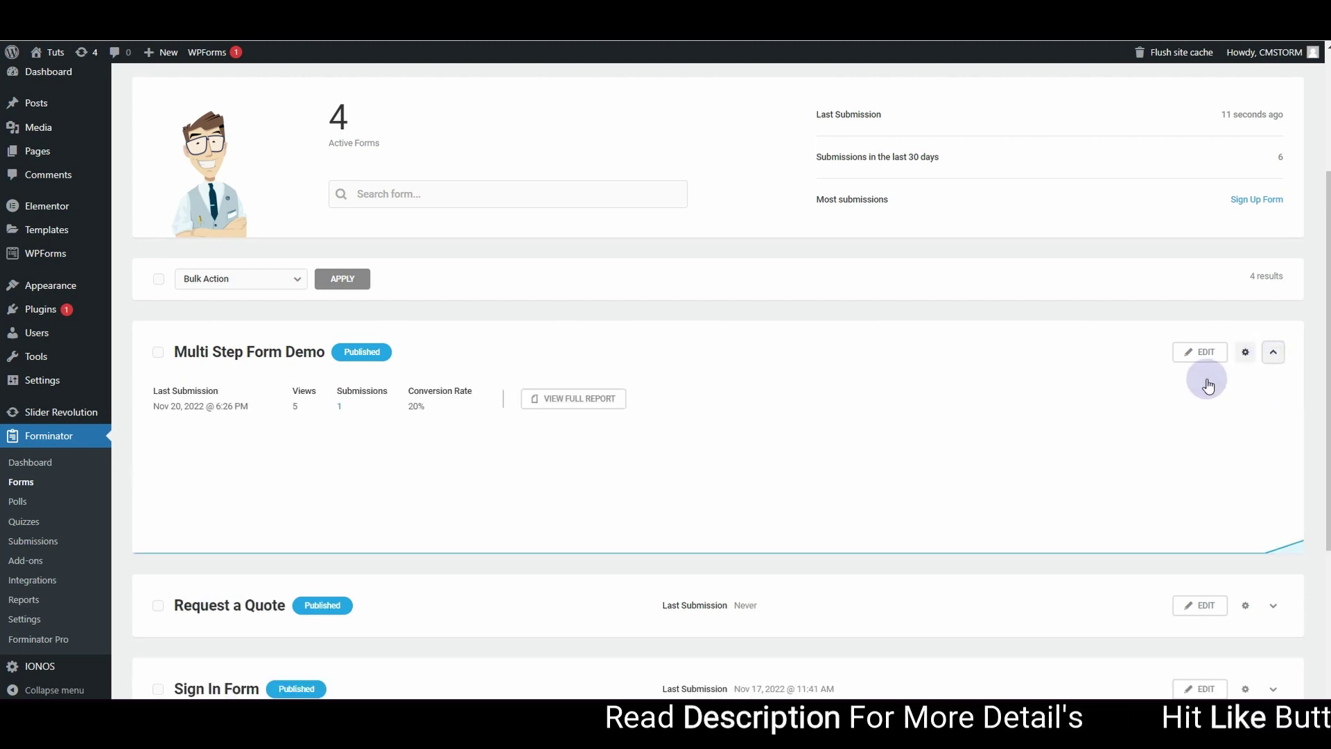
{"action": "left_click", "coordinate": [339, 409]}
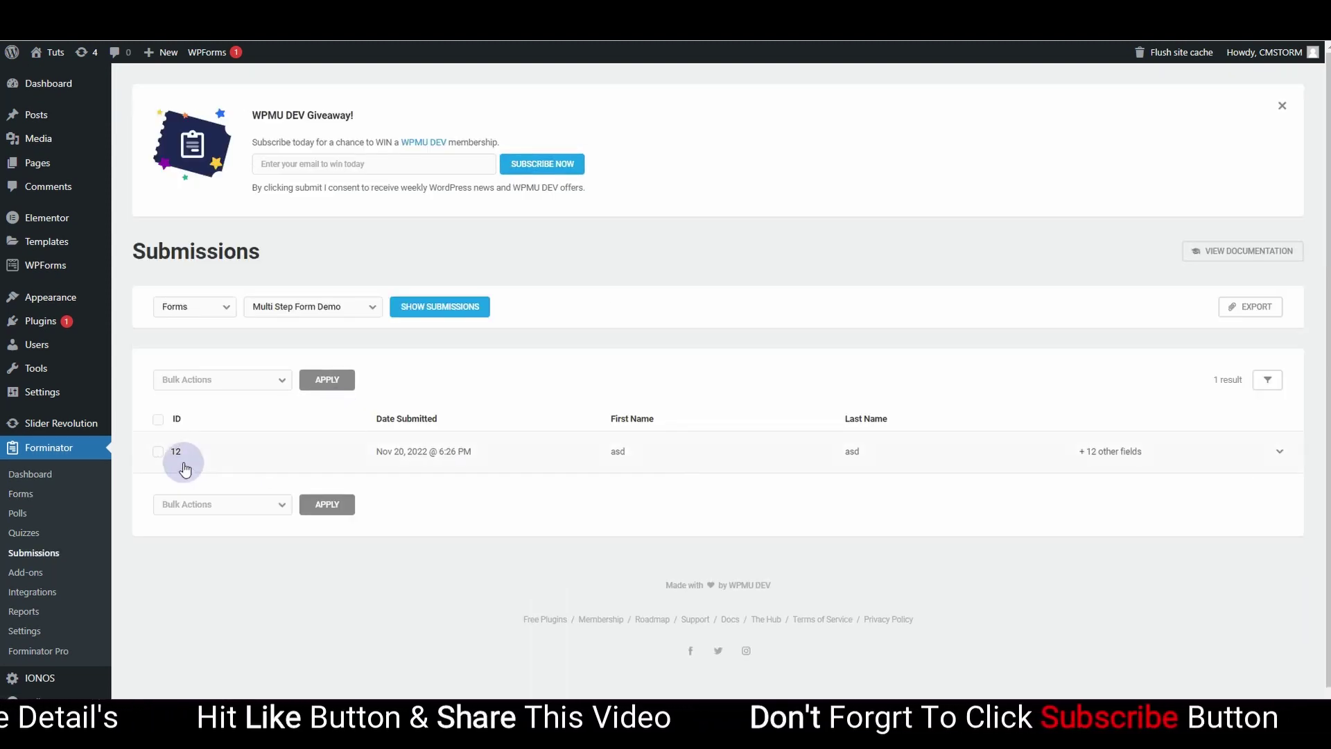
Step: Expand submission 12 to review its submitted test details
{"action": "left_click", "coordinate": [1279, 452]}
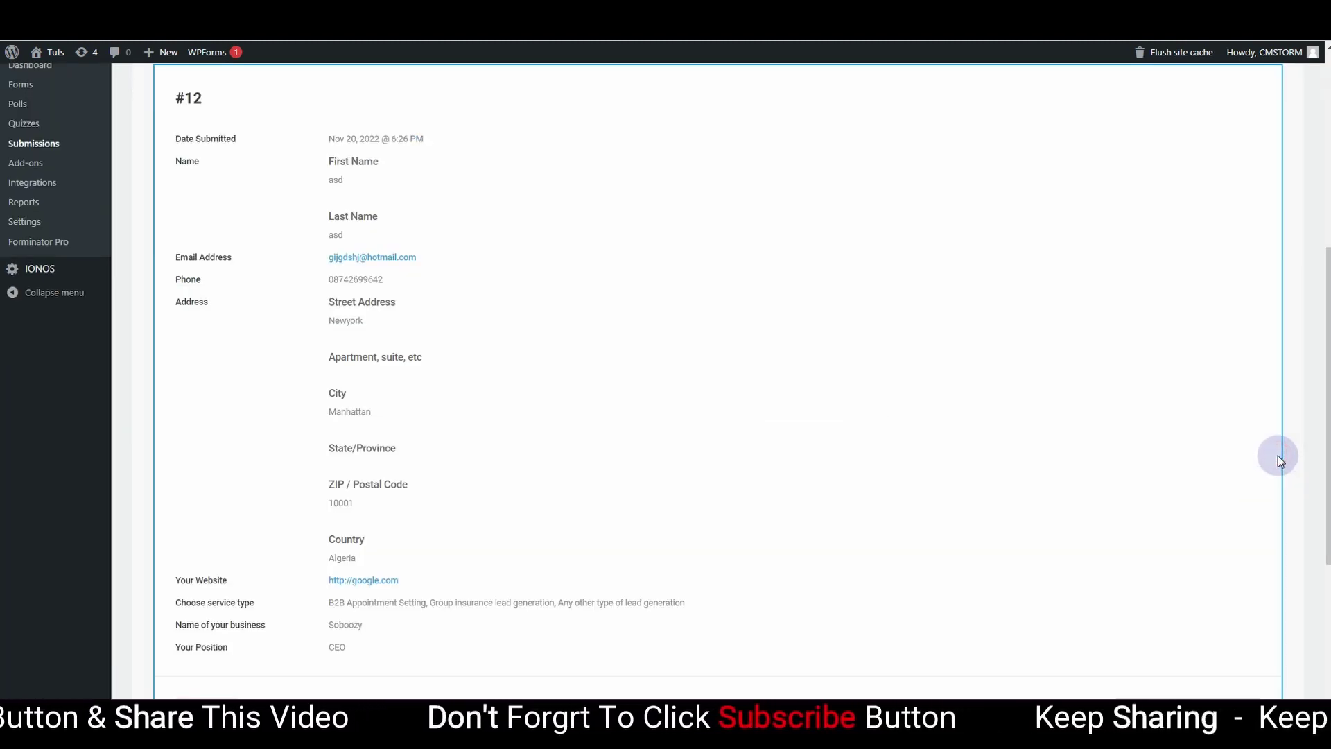
{"action": "scroll", "coordinate": [513, 344], "scroll_direction": "up", "scroll_amount": 2}
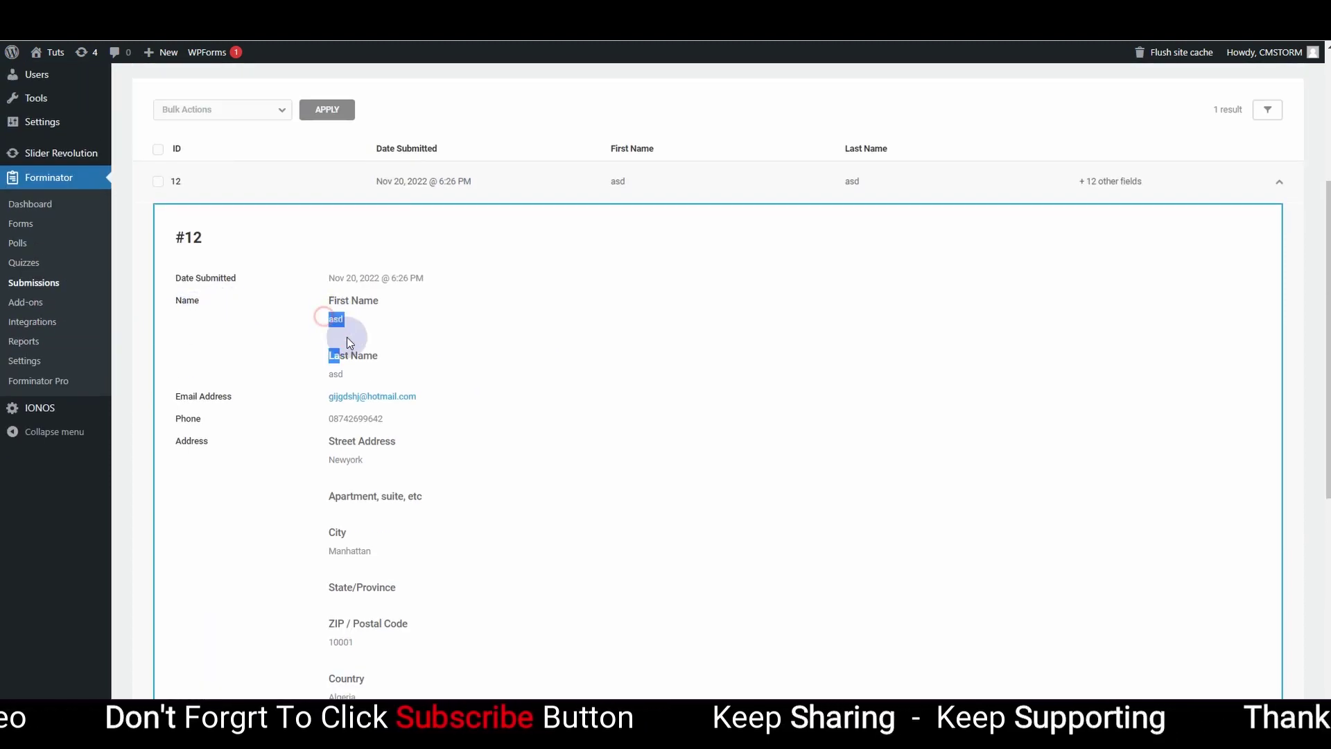
{"action": "left_click_drag", "start_coordinate": [347, 336], "coordinate": [410, 469]}
{"action": "scroll", "coordinate": [411, 471], "scroll_direction": "down", "scroll_amount": 5}
{"action": "scroll", "coordinate": [410, 471], "scroll_direction": "up", "scroll_amount": 2}
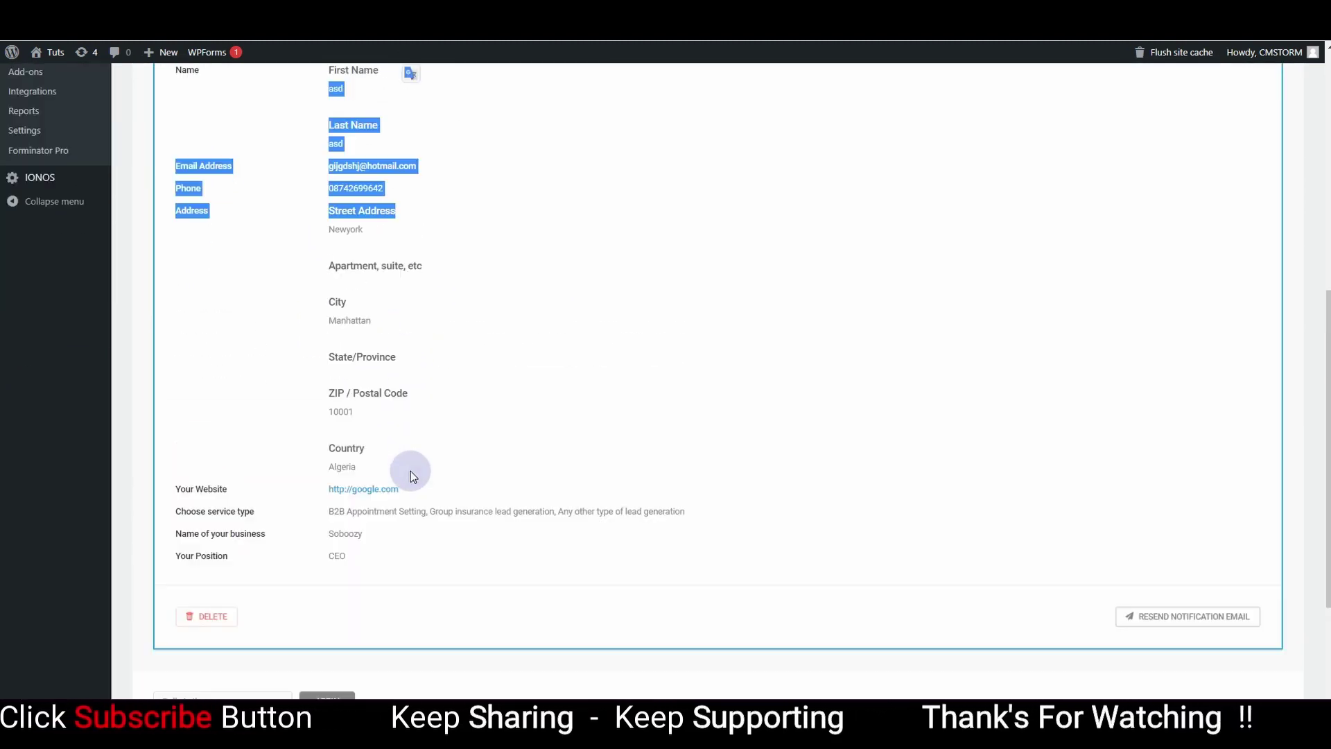
{"action": "scroll", "coordinate": [410, 472], "scroll_direction": "up", "scroll_amount": 7}
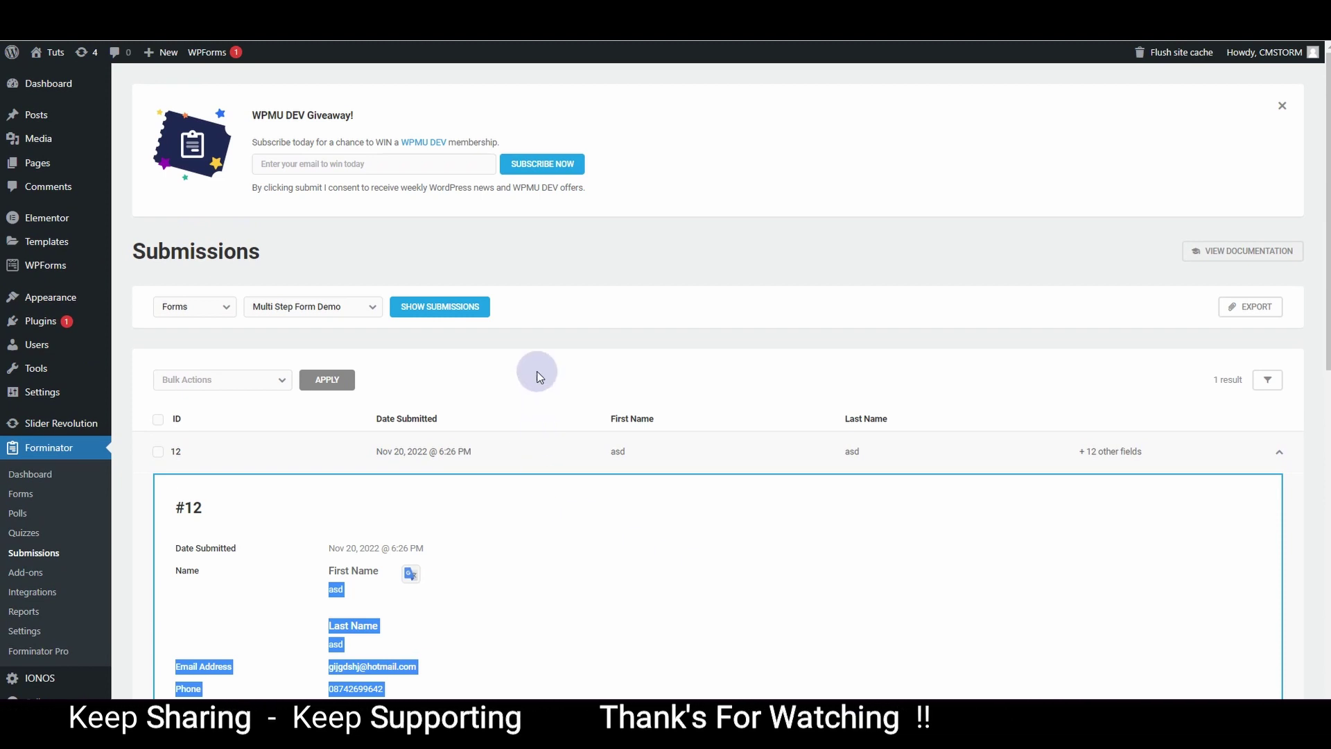
{"action": "left_click", "coordinate": [541, 360]}
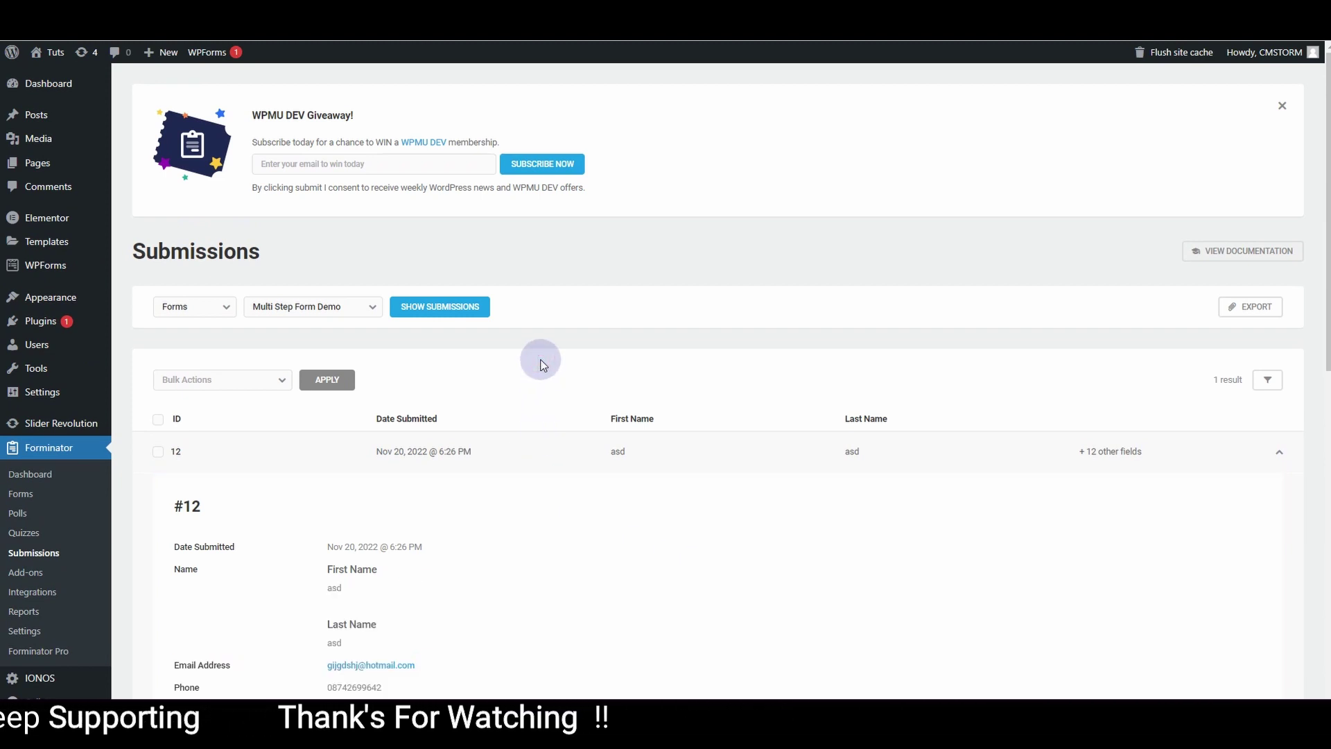